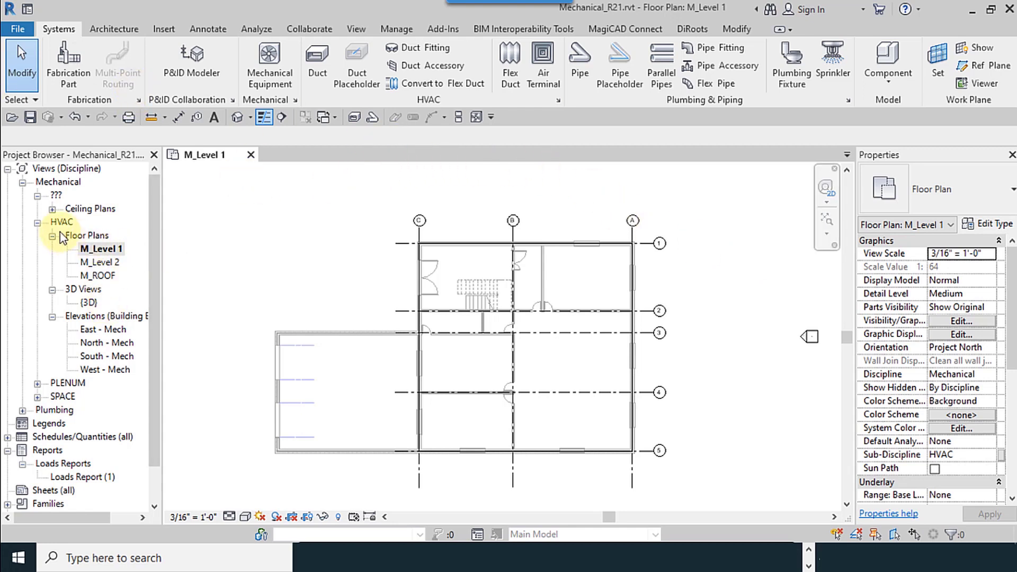
pyautogui.click(114, 251)
pyautogui.click(255, 249)
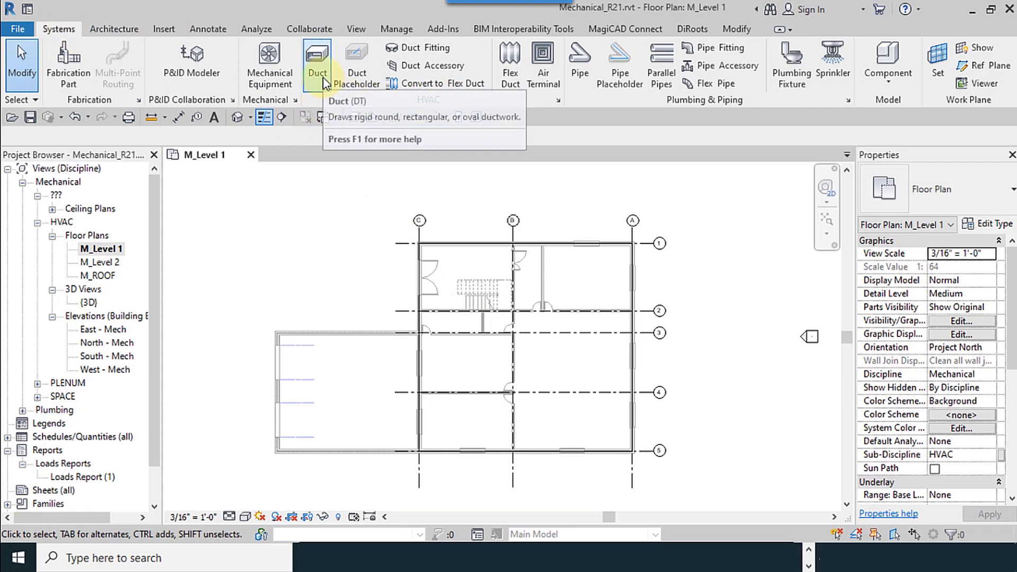
pyautogui.moveTo(399, 101); pyautogui.dragTo(303, 138)
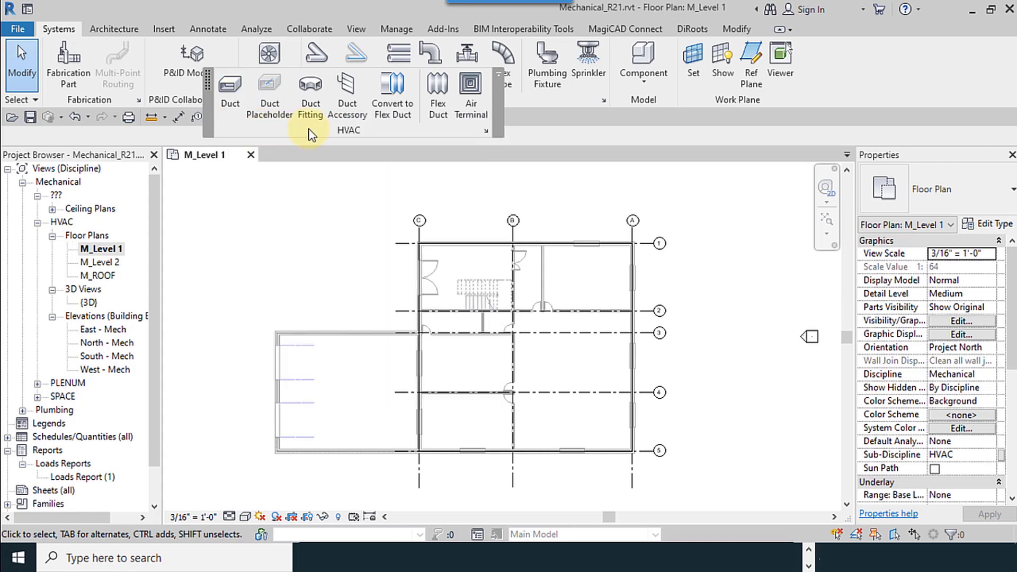
pyautogui.moveTo(310, 133); pyautogui.dragTo(334, 134)
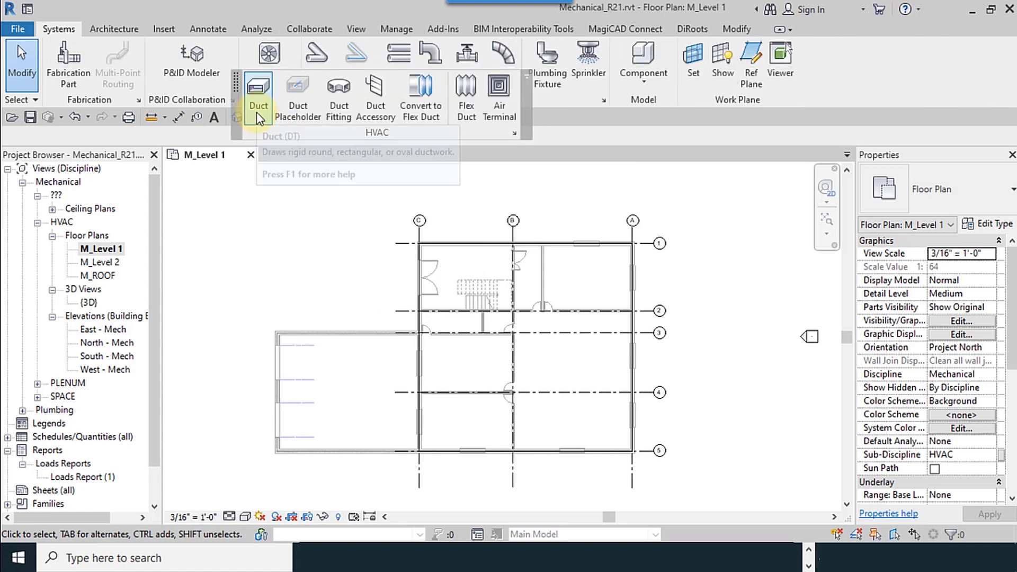
# - Start placing a rectangular duct and set its width to 10" and its height to 4"
pyautogui.click(259, 100)
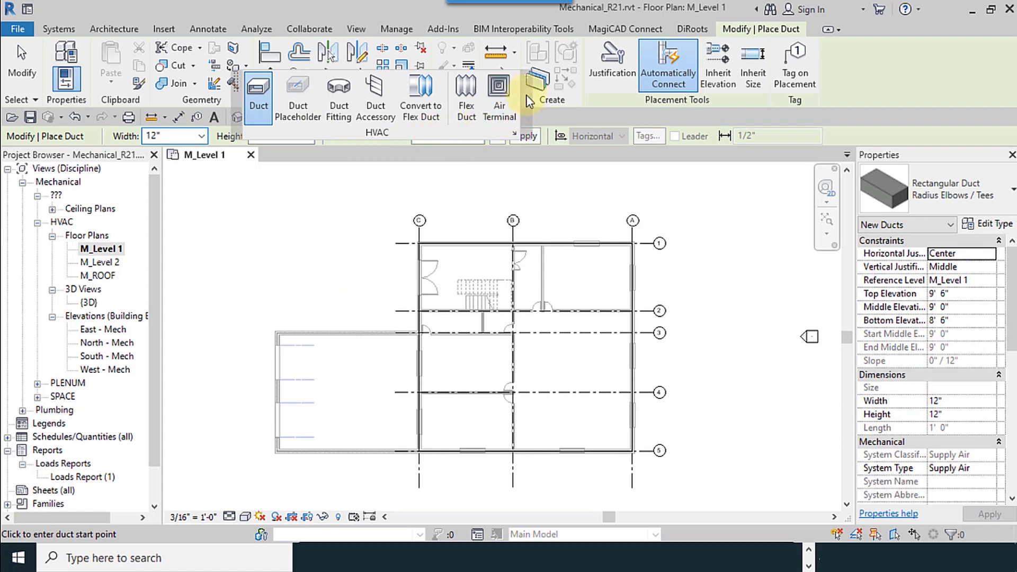
pyautogui.click(531, 80)
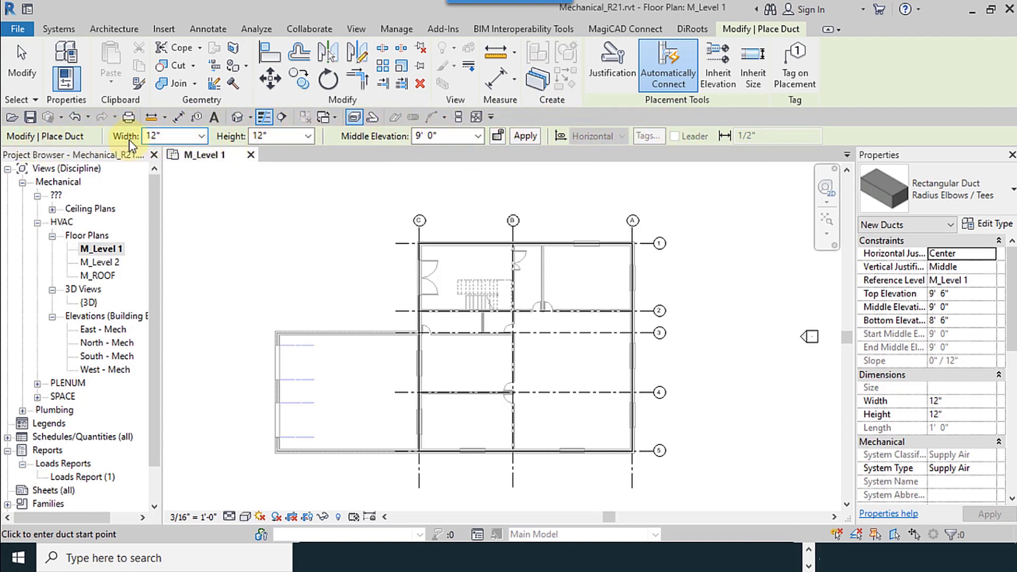
pyautogui.click(201, 136)
pyautogui.scroll(-1, 198, 238)
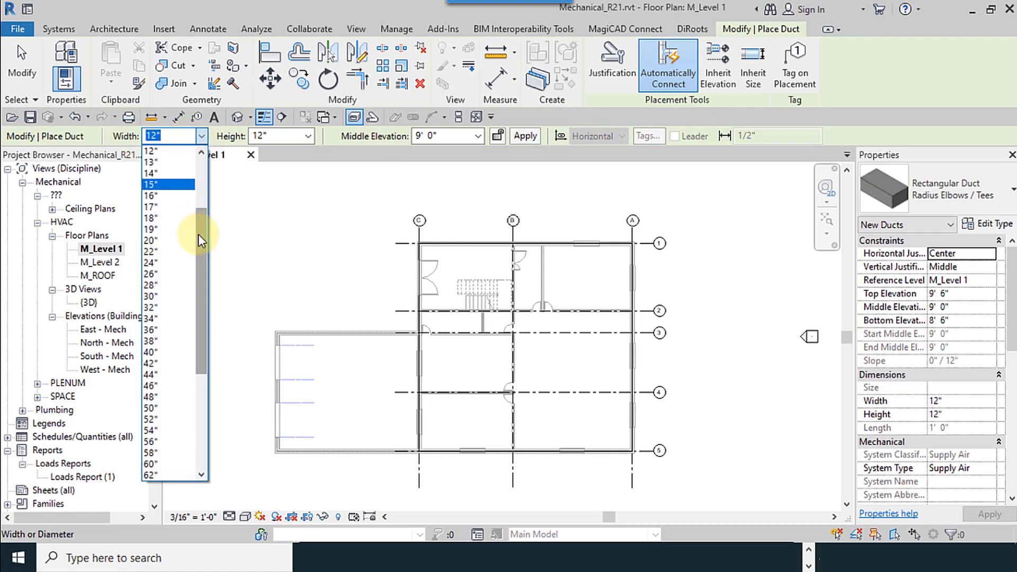
pyautogui.click(228, 136)
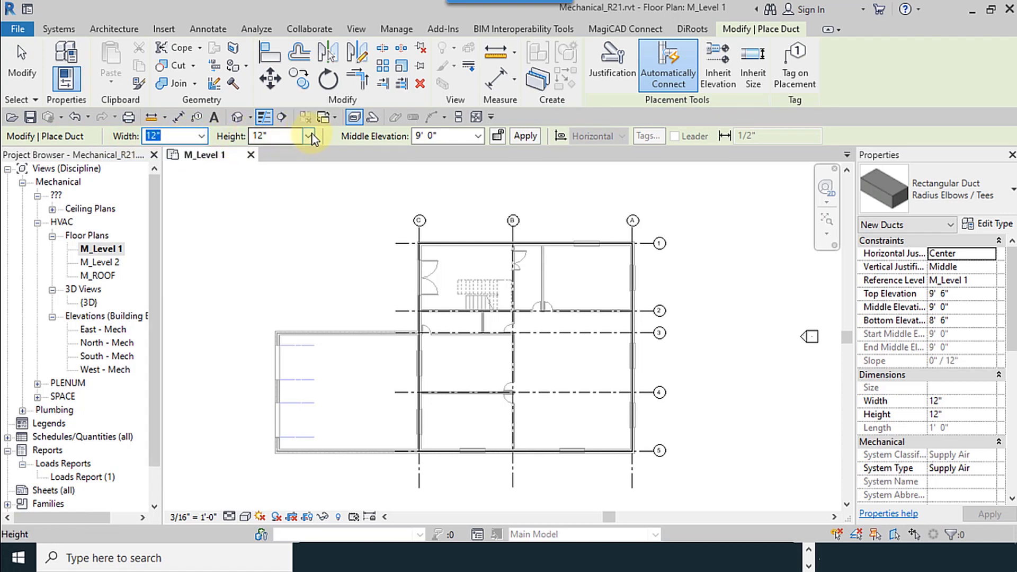
pyautogui.click(313, 134)
pyautogui.click(313, 135)
pyautogui.click(203, 136)
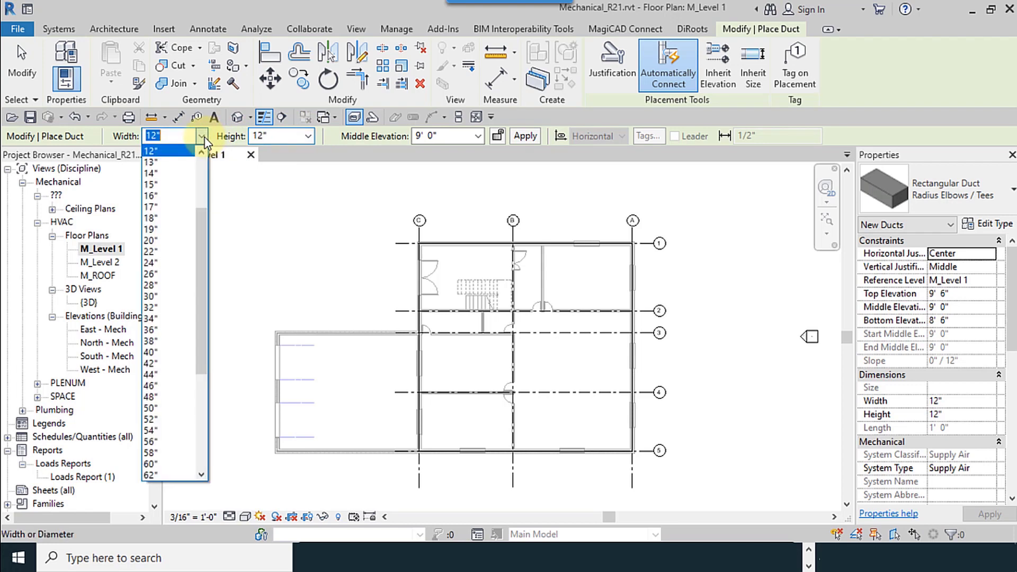
pyautogui.scroll(3, 202, 144)
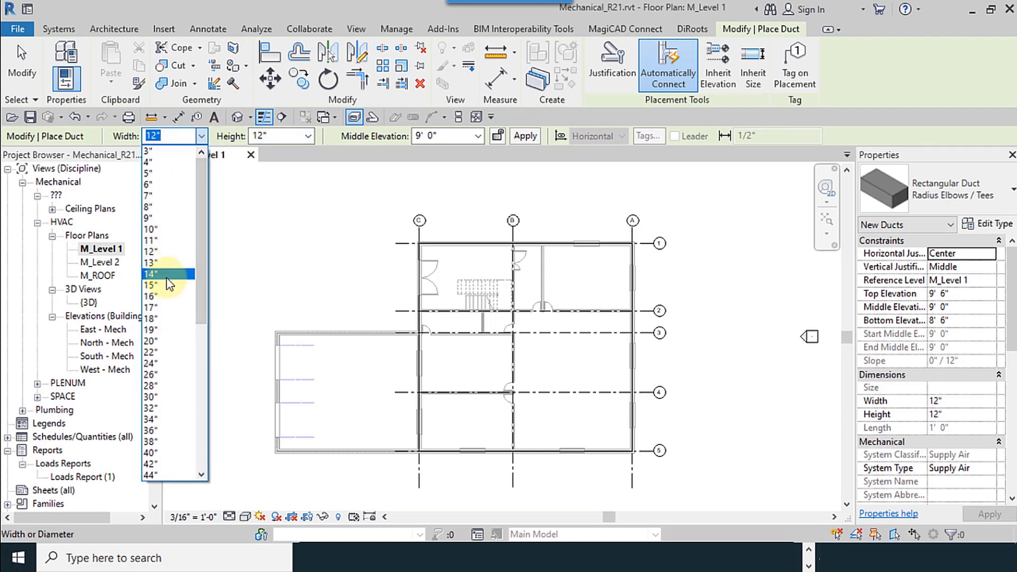
pyautogui.click(168, 230)
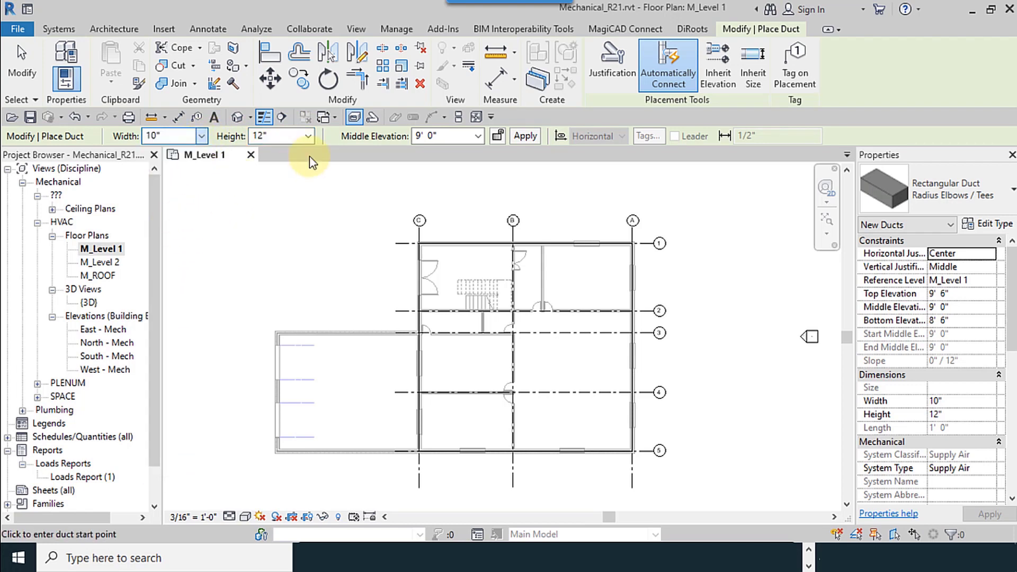
pyautogui.click(308, 136)
pyautogui.scroll(1, 277, 221)
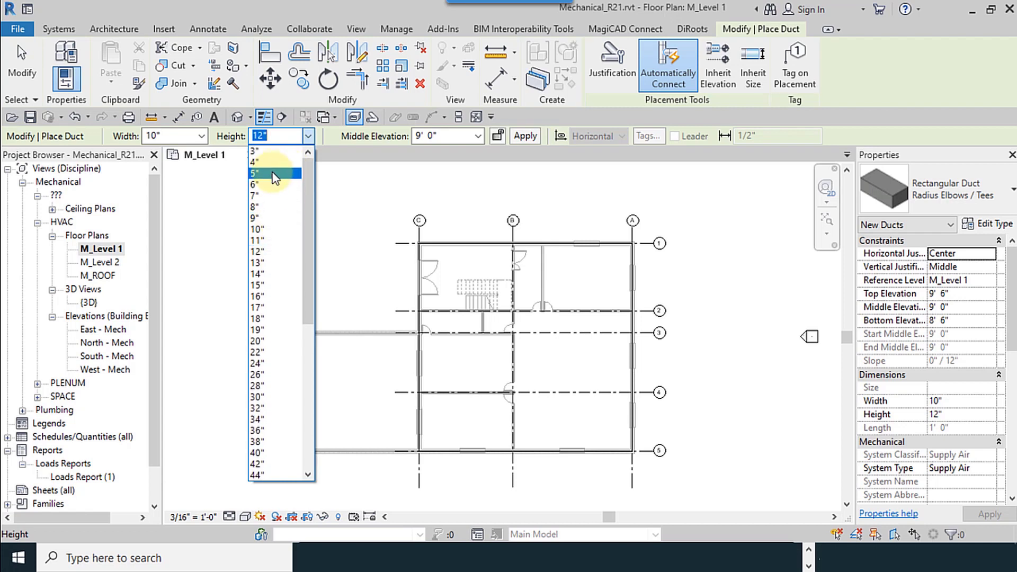
pyautogui.click(272, 162)
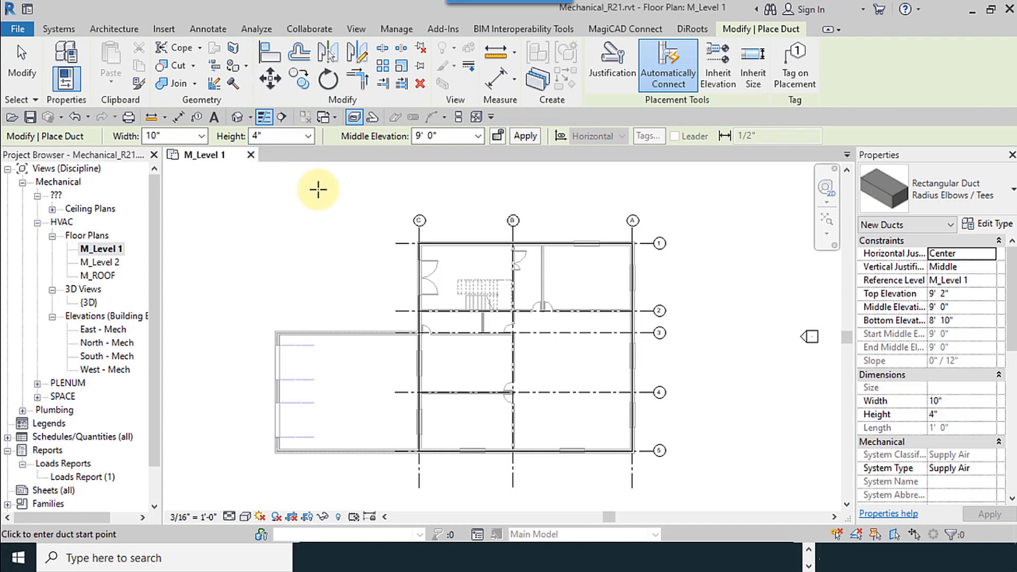
pyautogui.click(318, 189)
pyautogui.scroll(2, 315, 189)
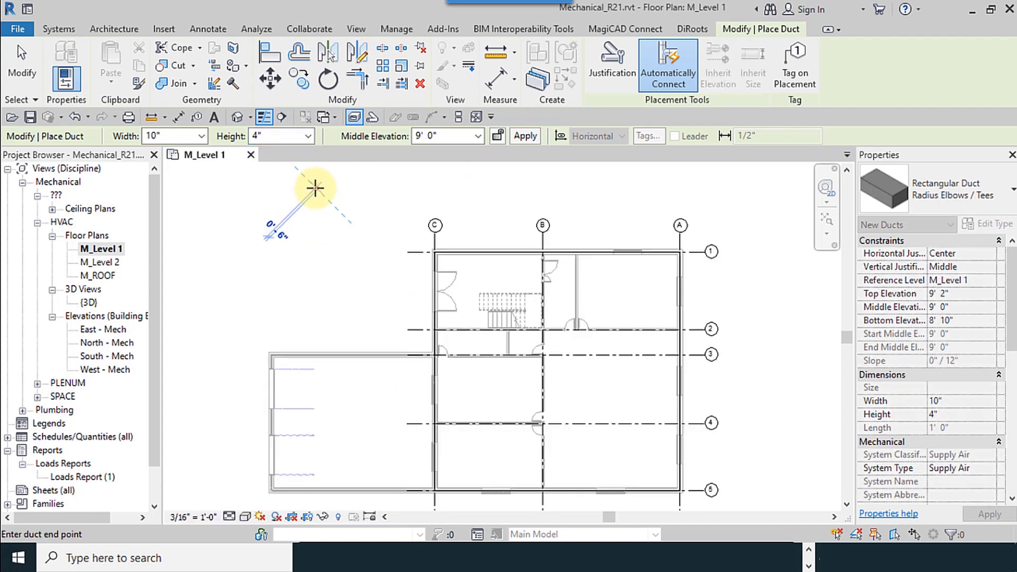
pyautogui.moveTo(315, 190); pyautogui.dragTo(287, 309, button='middle')
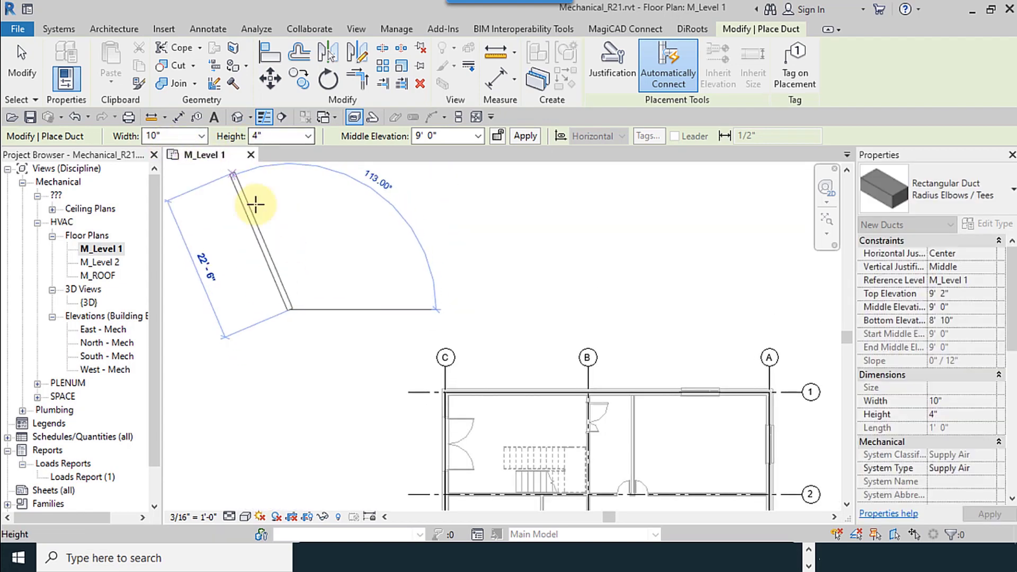
pyautogui.scroll(3, 276, 316)
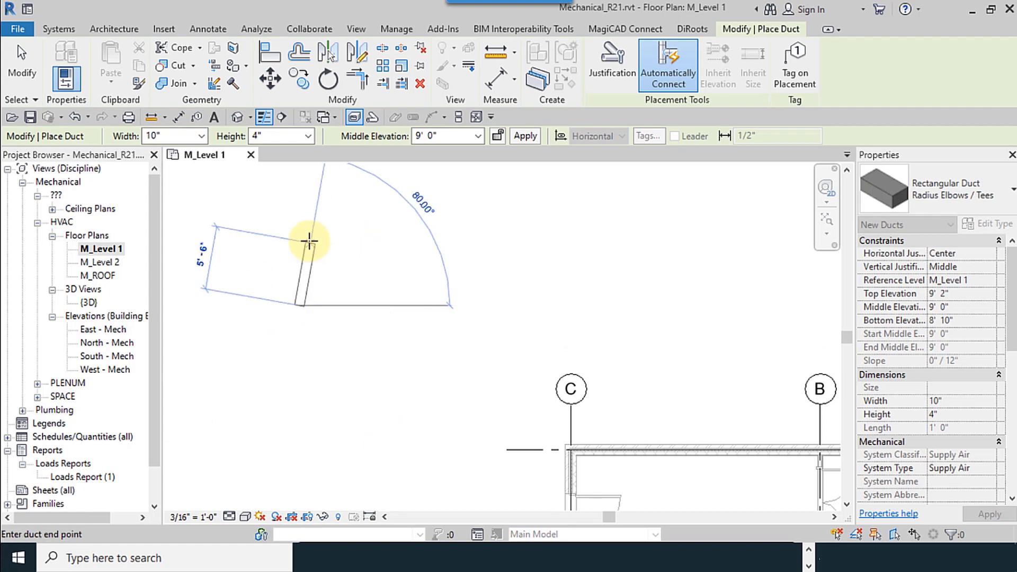
pyautogui.click(36, 92)
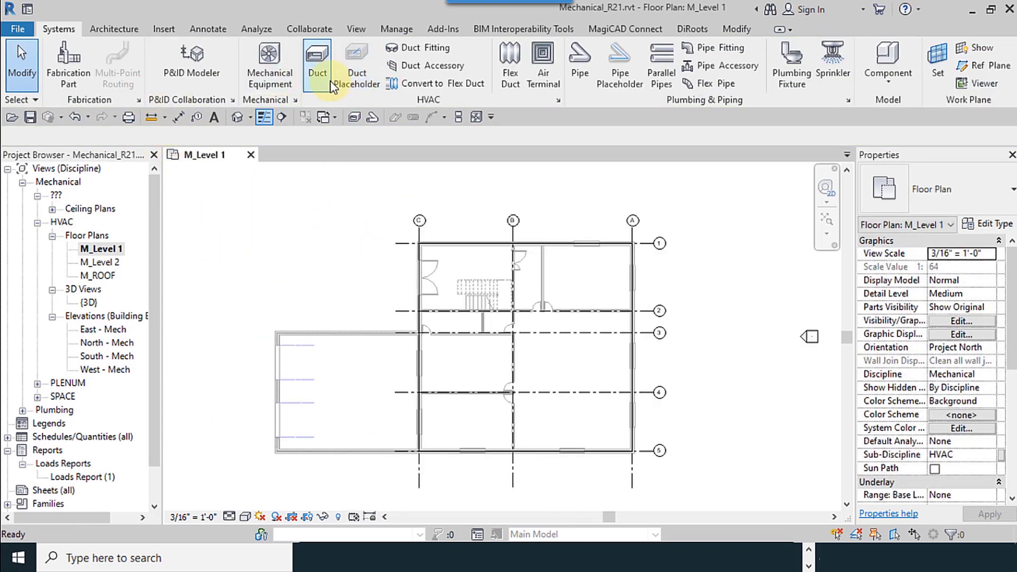
# - Restart rectangular duct placement and widen the Properties palette so the full parameter names fit
pyautogui.press('d')
pyautogui.press('t')
pyautogui.moveTo(383, 233); pyautogui.dragTo(318, 318, button='middle')
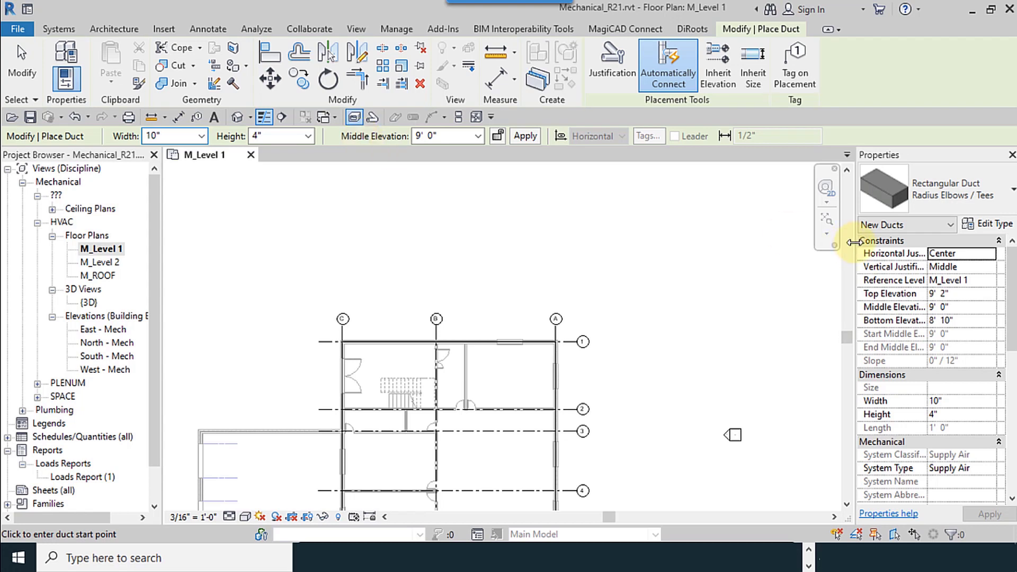
pyautogui.moveTo(854, 242); pyautogui.dragTo(695, 243)
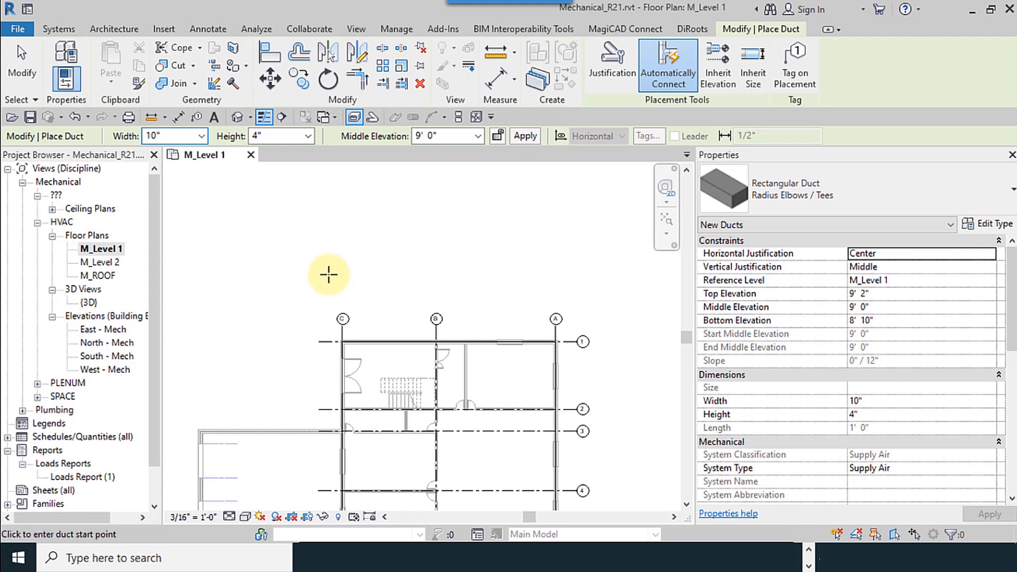
# - Draw a duct in the room between grids A and B near grid 5, running 13' to the right and then 8' upward
pyautogui.moveTo(323, 291); pyautogui.dragTo(332, 263, button='middle')
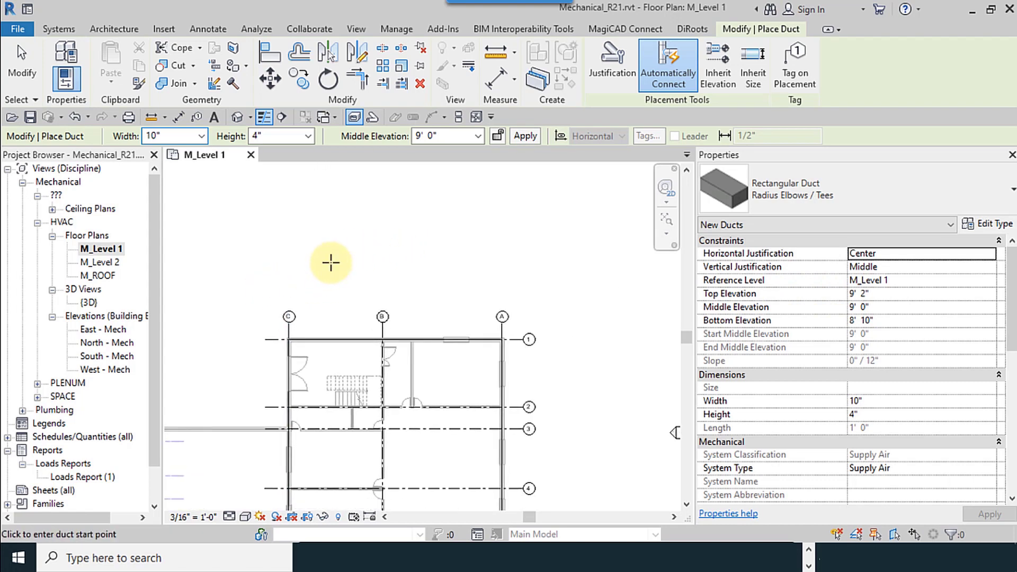
pyautogui.moveTo(477, 457); pyautogui.dragTo(454, 303, button='middle')
pyautogui.scroll(2, 393, 383)
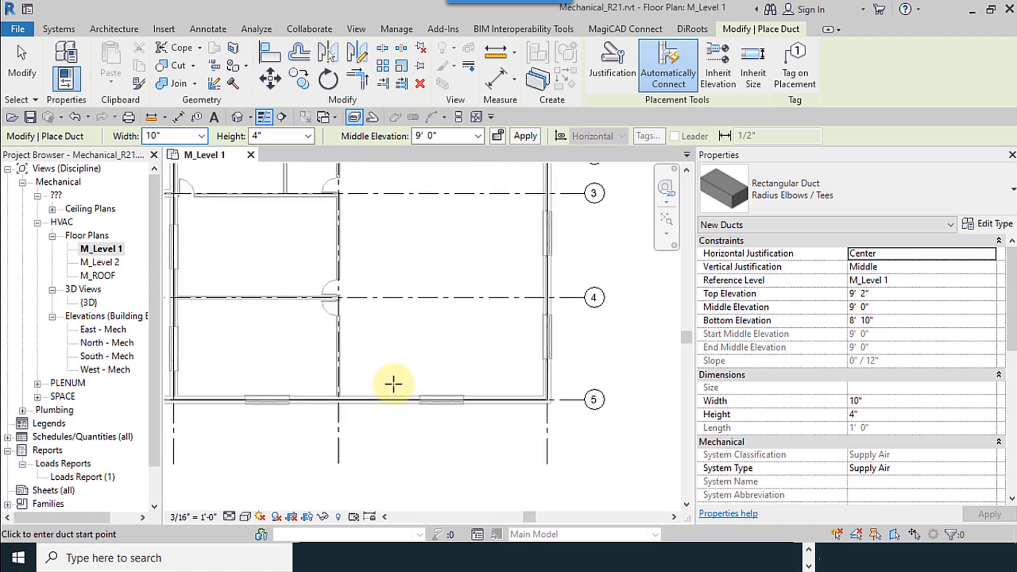
pyautogui.click(358, 357)
pyautogui.scroll(3, 382, 358)
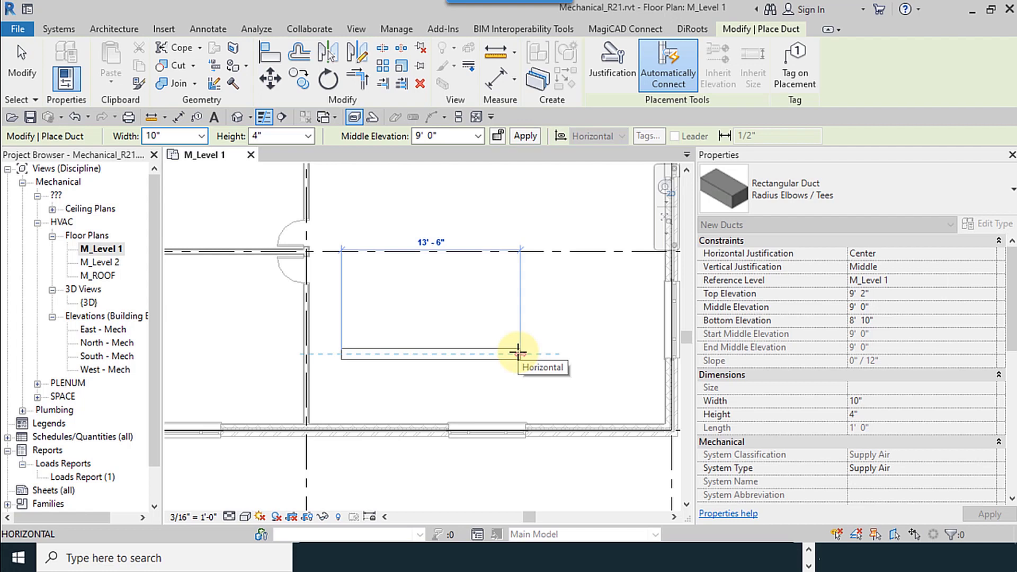
pyautogui.write('13')
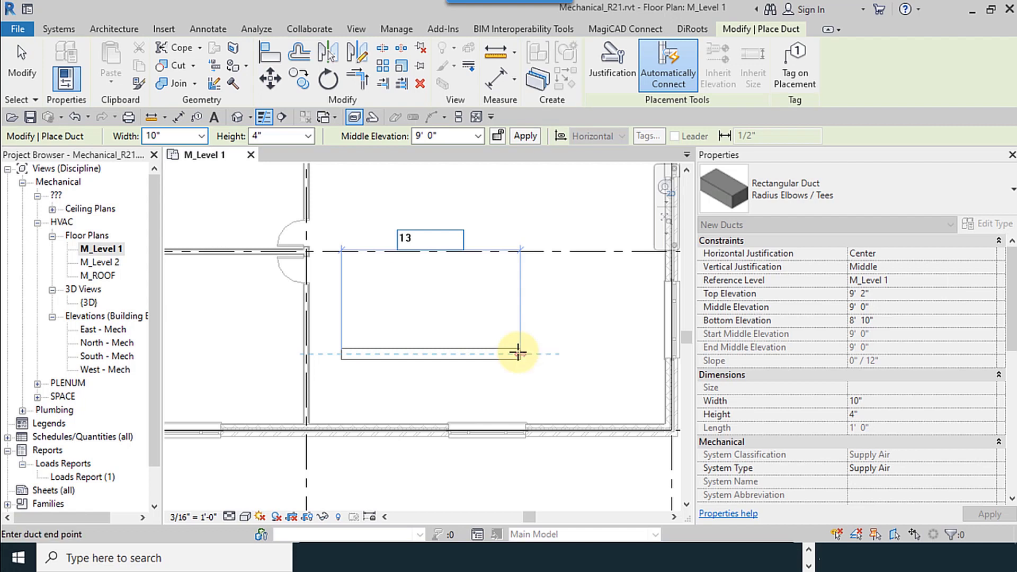
pyautogui.press('Return')
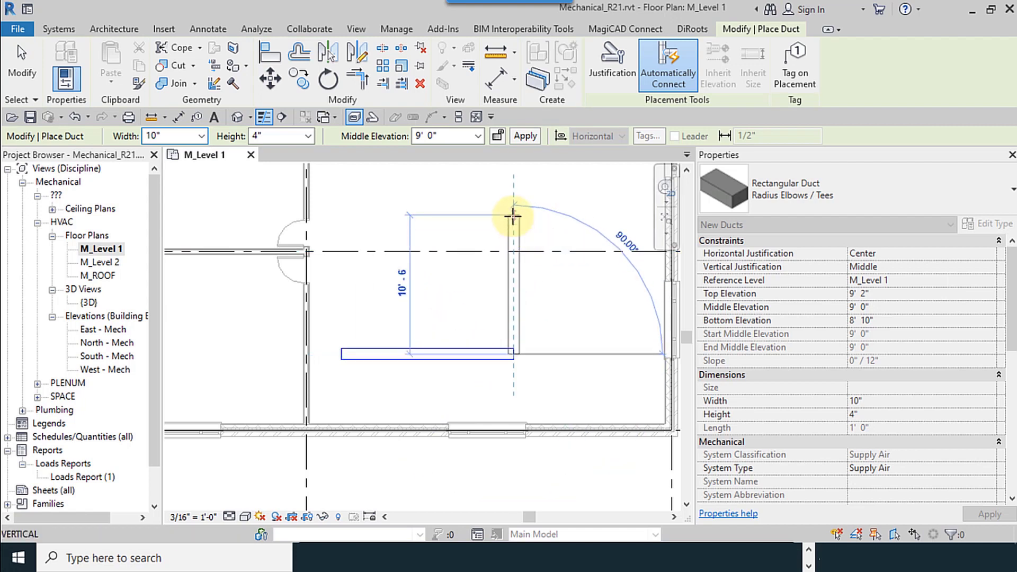
pyautogui.write('8')
pyautogui.press('Return')
# - Continue the duct to the right near grid 4, turn it straight down towards grid 5, and end duct placement
pyautogui.moveTo(544, 286); pyautogui.dragTo(470, 318, button='middle')
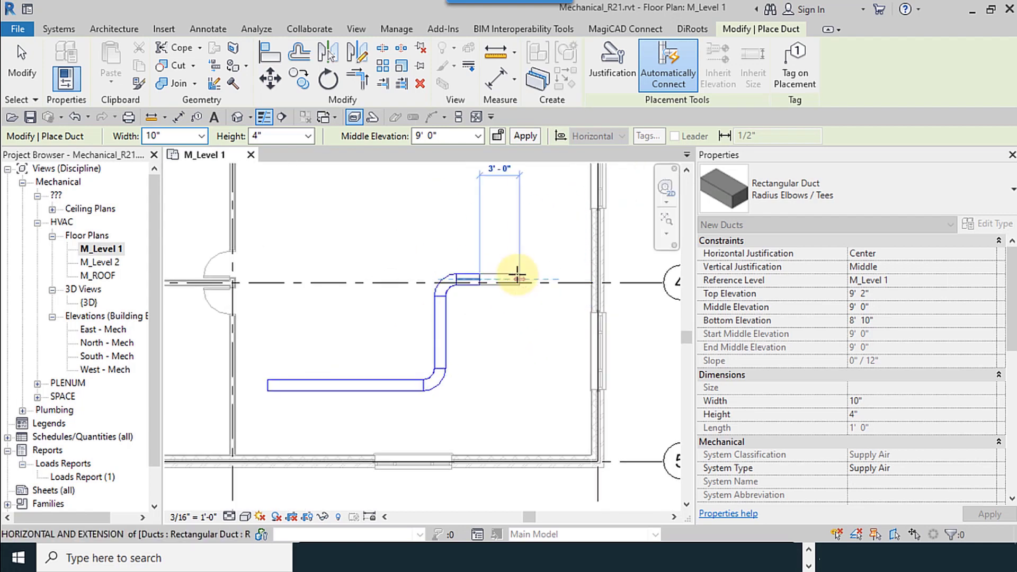
pyautogui.click(518, 275)
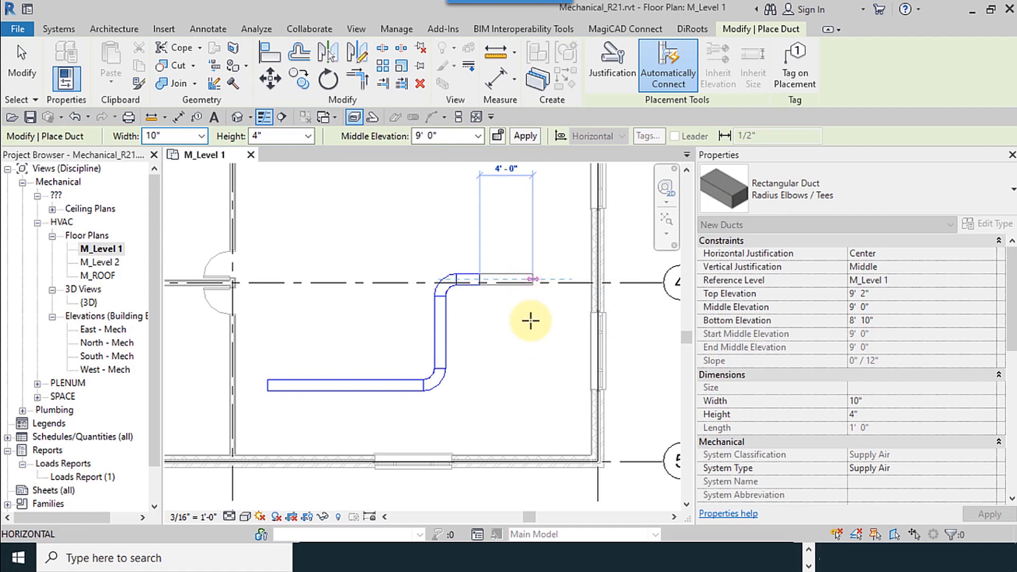
pyautogui.click(551, 281)
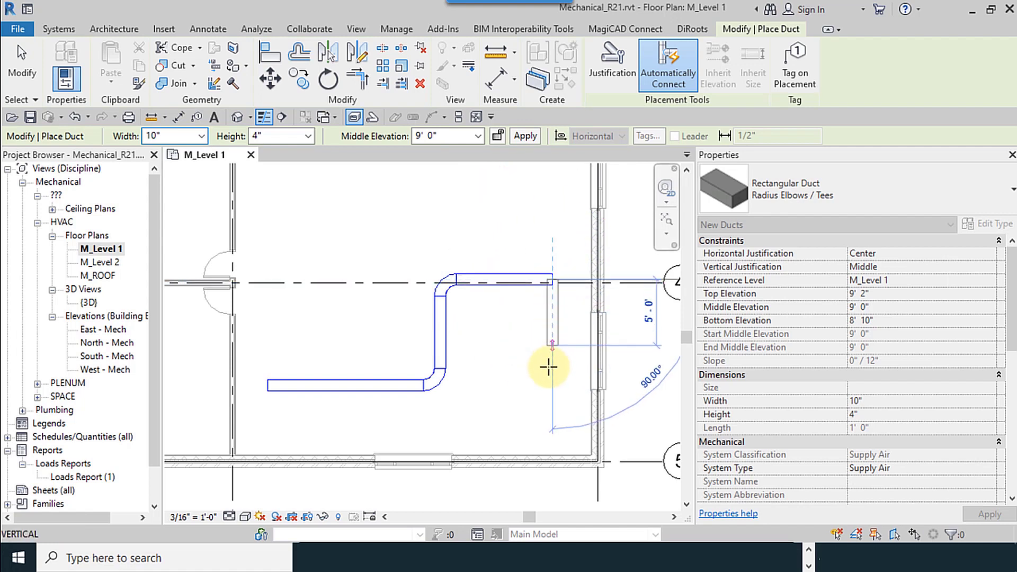
pyautogui.click(548, 401)
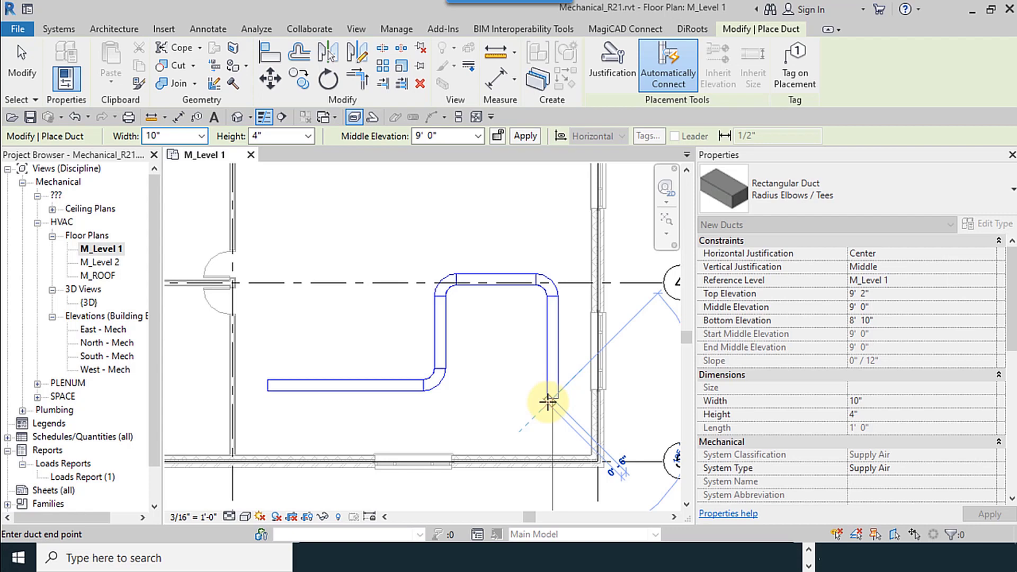
pyautogui.rightClick(462, 216)
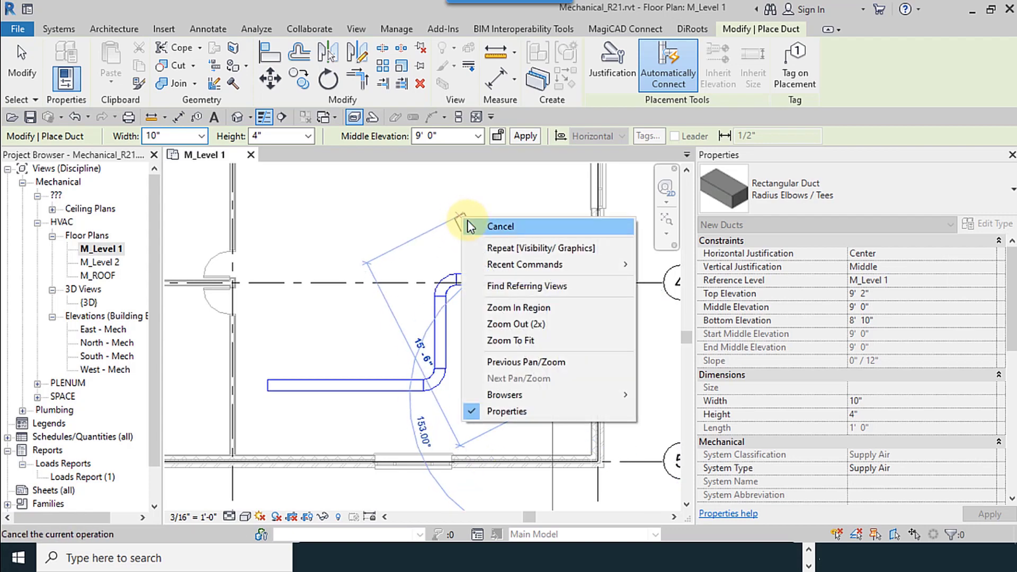
pyautogui.click(500, 227)
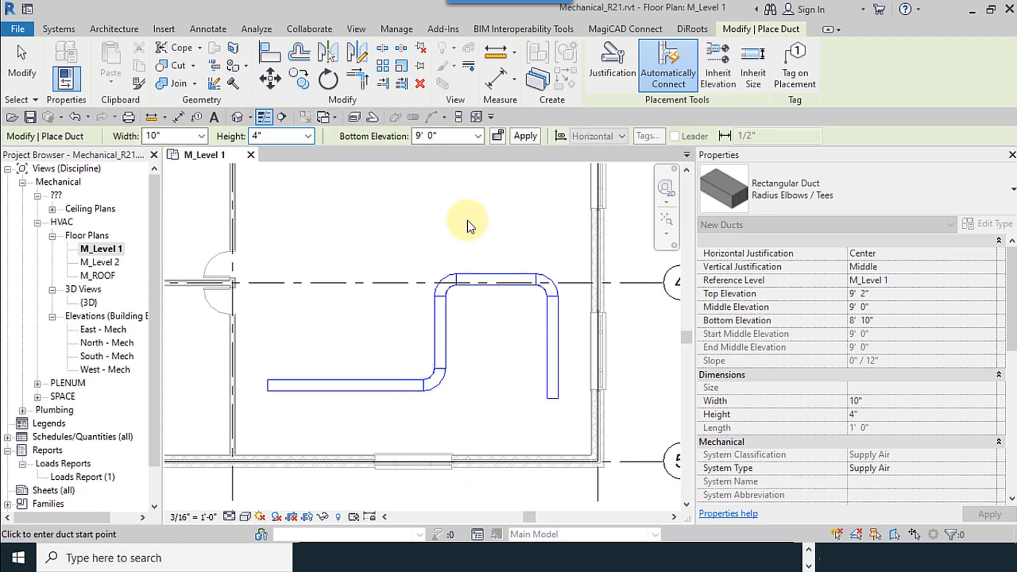
pyautogui.scroll(-1, 348, 234)
pyautogui.moveTo(360, 254); pyautogui.dragTo(361, 216, button='middle')
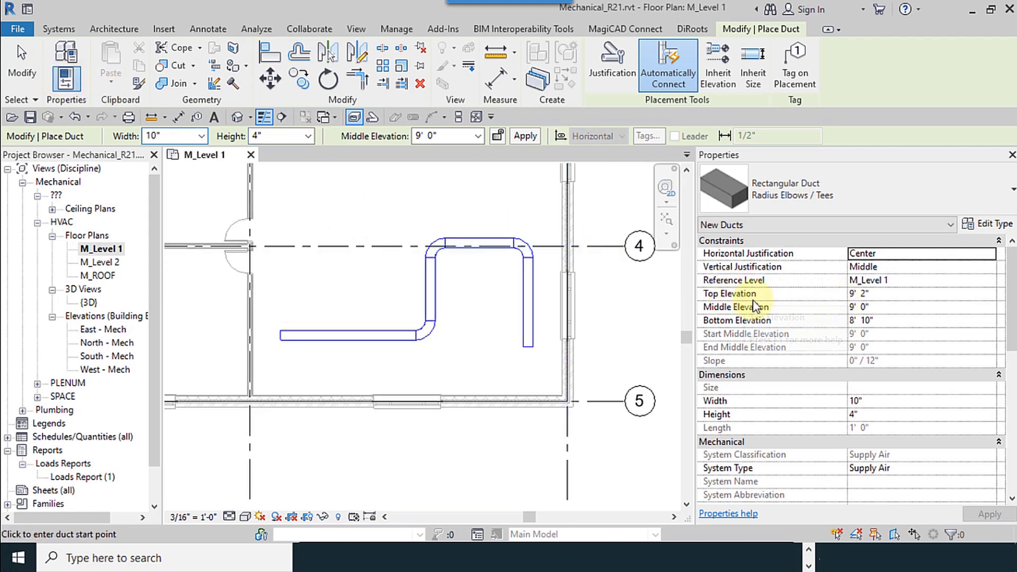
pyautogui.click(32, 78)
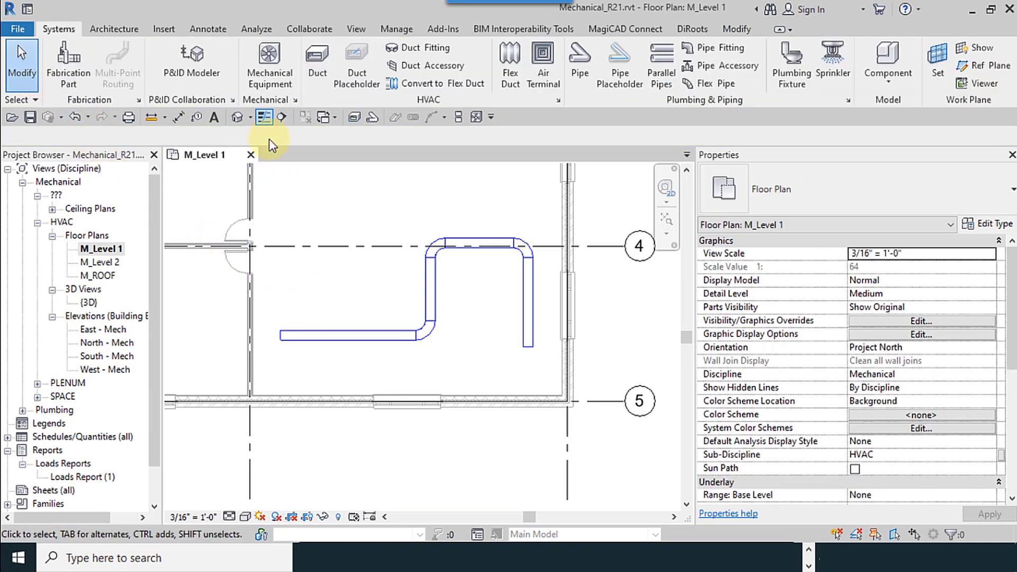
# - Draw a horizontal building section just below the duct run, spanning its full width and looking up toward it, and deselect it
pyautogui.click(279, 122)
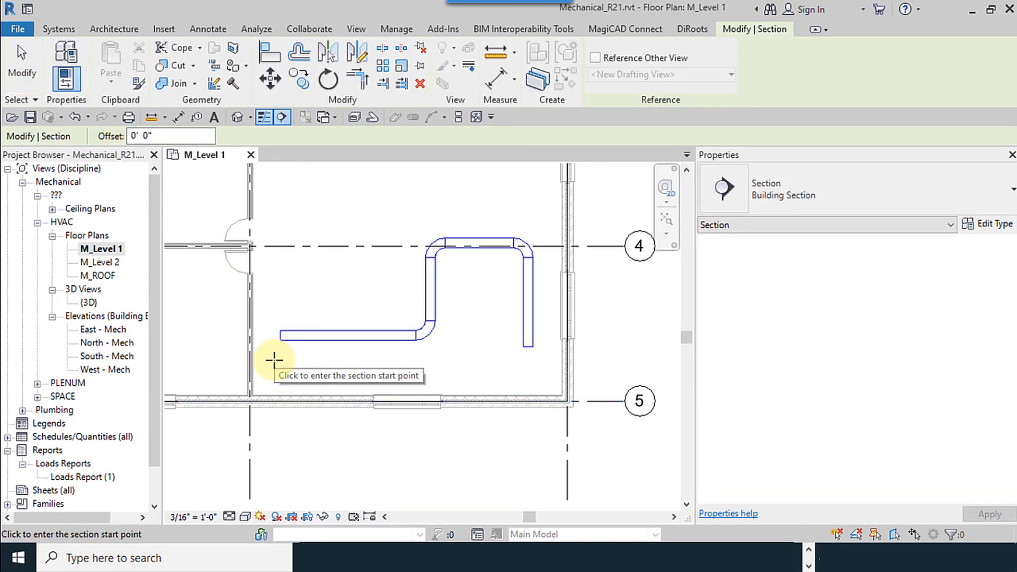
pyautogui.click(259, 360)
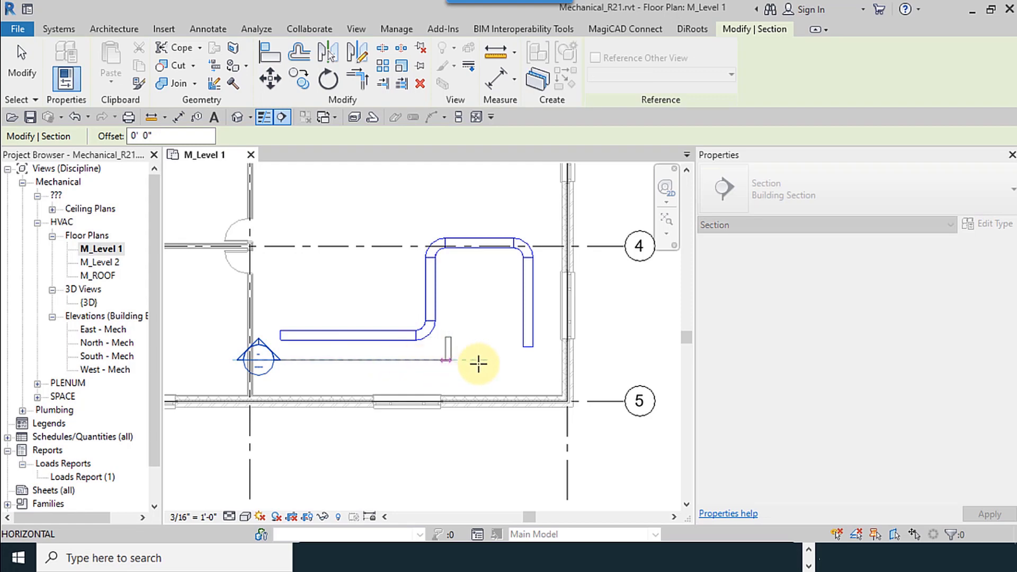
pyautogui.click(547, 360)
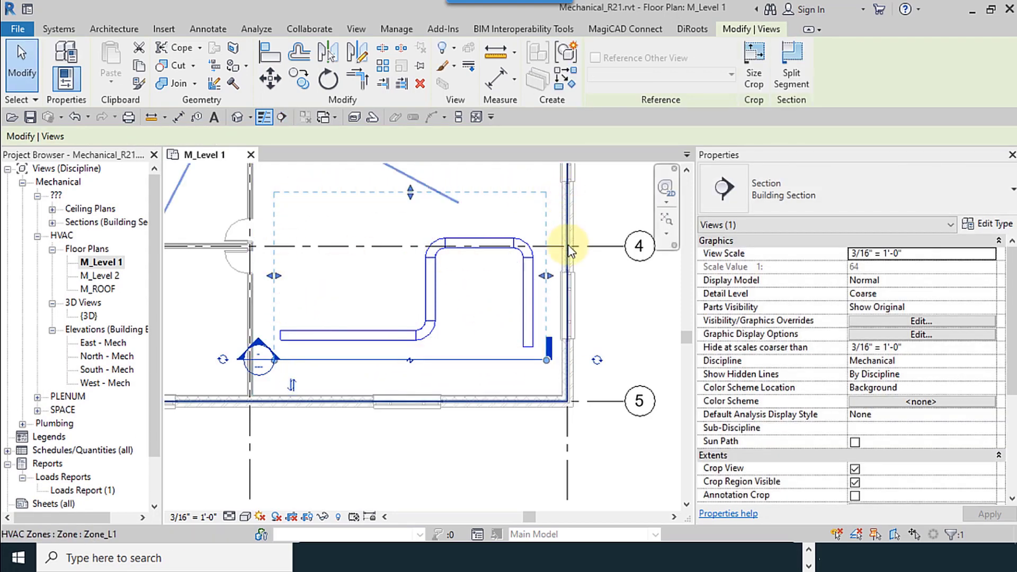
pyautogui.click(618, 277)
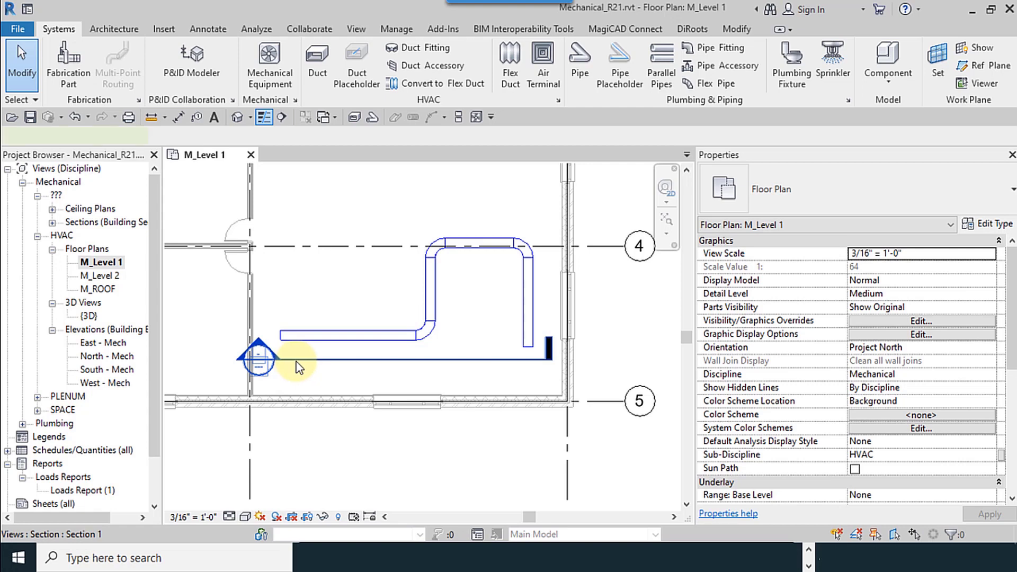
# - Open the section view from the section line drawn below the duct run
pyautogui.click(299, 366)
pyautogui.rightClick(296, 365)
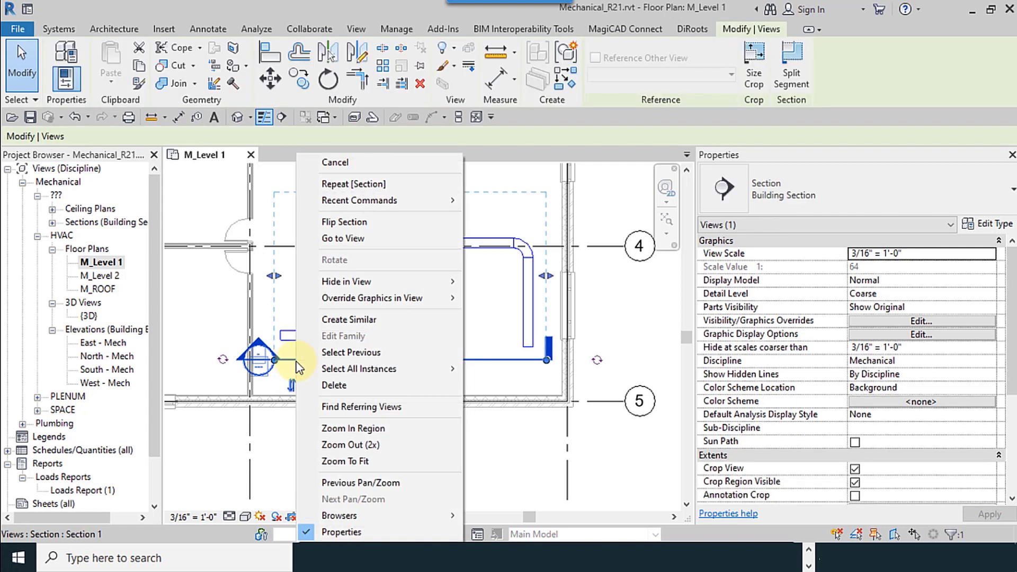
pyautogui.click(354, 243)
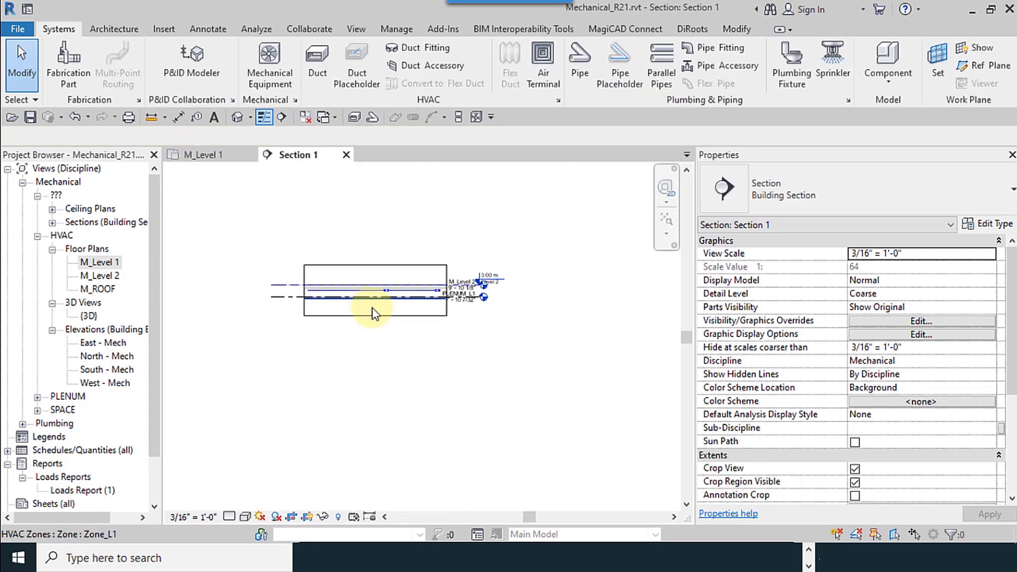
# - Set the section view's detail level to Fine and its visual style to Wireframe
pyautogui.click(228, 517)
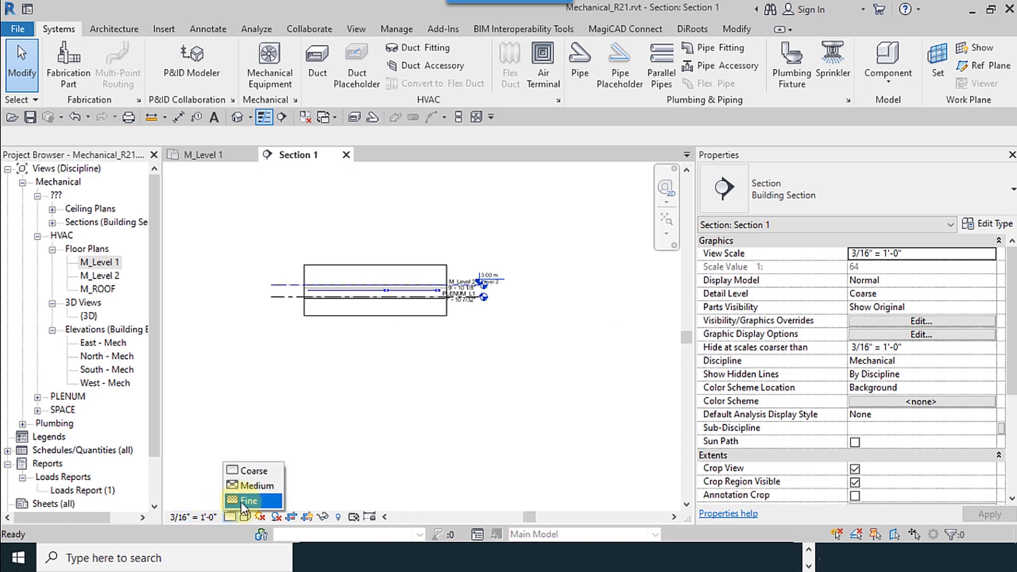
pyautogui.click(249, 500)
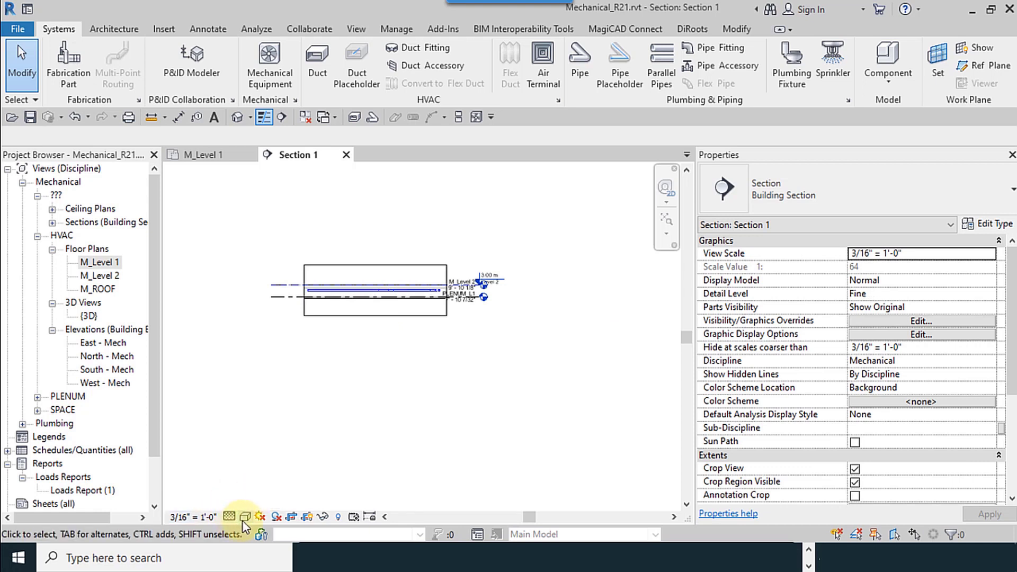
pyautogui.click(245, 518)
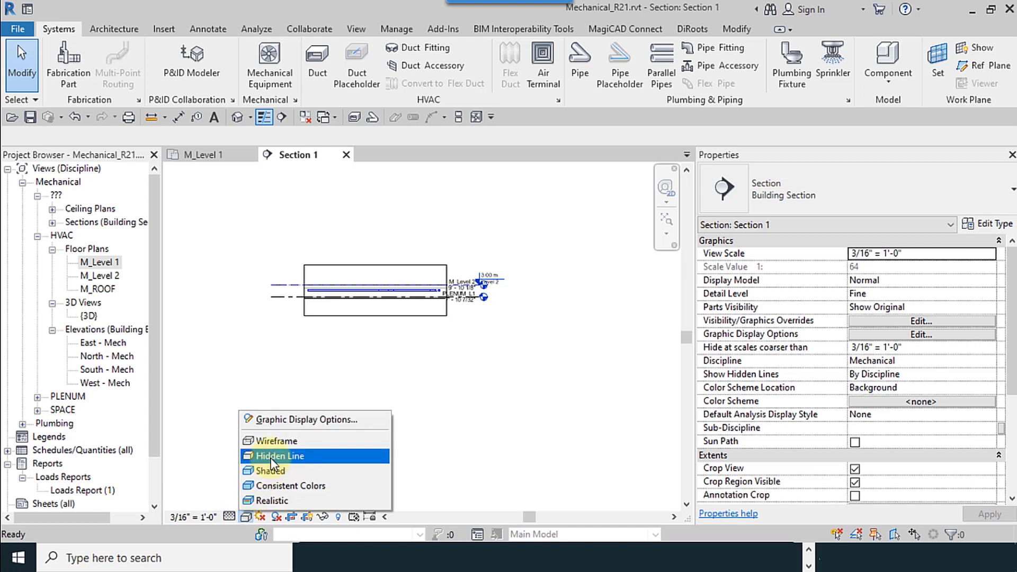
pyautogui.click(264, 441)
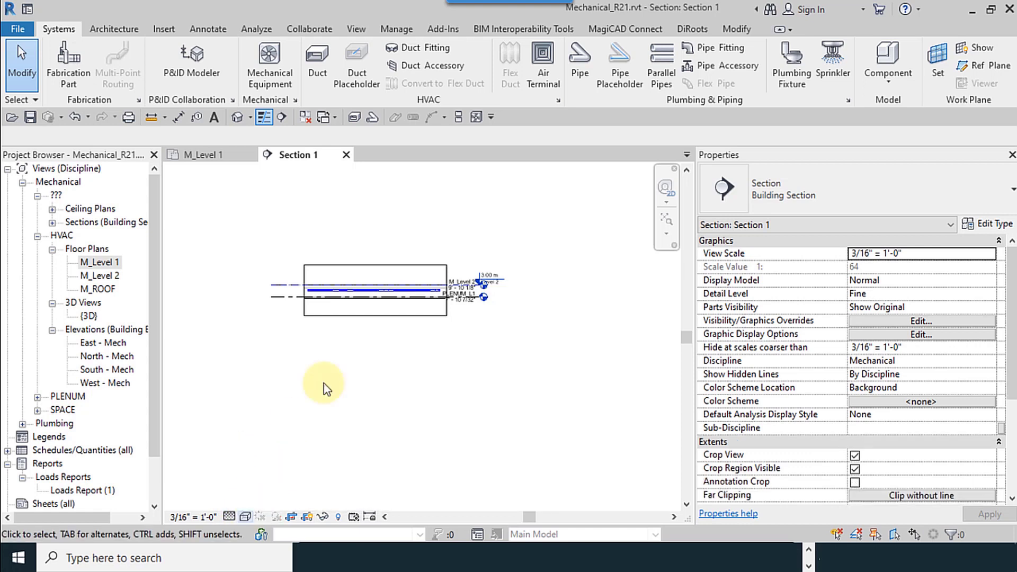
# - Enlarge the section's crop region on all four sides so it spans from below M_Level 1 to above M_ROOF
pyautogui.click(373, 317)
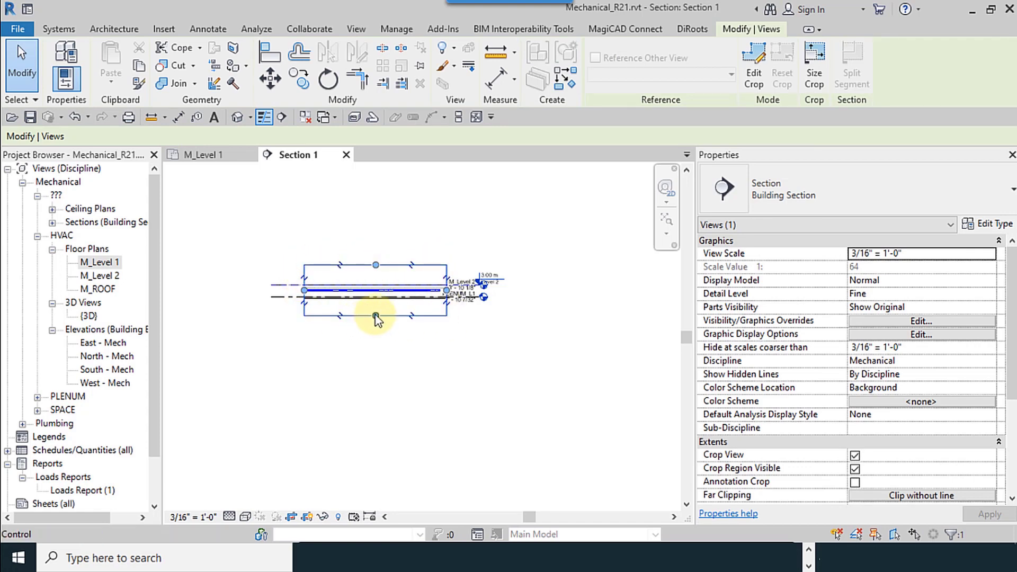
pyautogui.moveTo(376, 317); pyautogui.dragTo(377, 371)
pyautogui.moveTo(375, 265); pyautogui.dragTo(375, 218)
pyautogui.moveTo(447, 294); pyautogui.dragTo(490, 295)
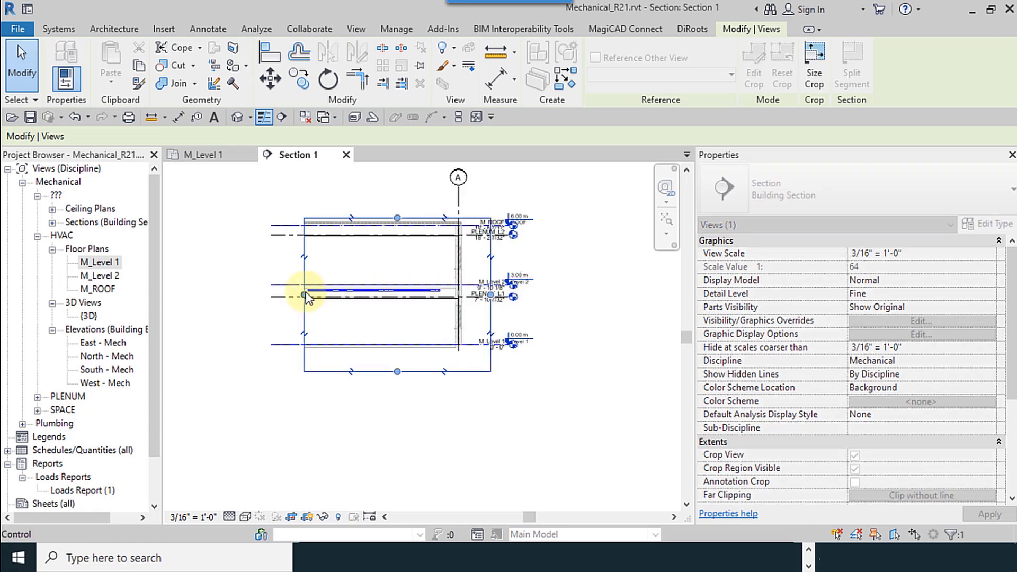
pyautogui.moveTo(304, 294); pyautogui.dragTo(273, 294)
# - Select the first straight duct segment in the section, check its top, middle and bottom elevations, and deselect it
pyautogui.scroll(1, 362, 298)
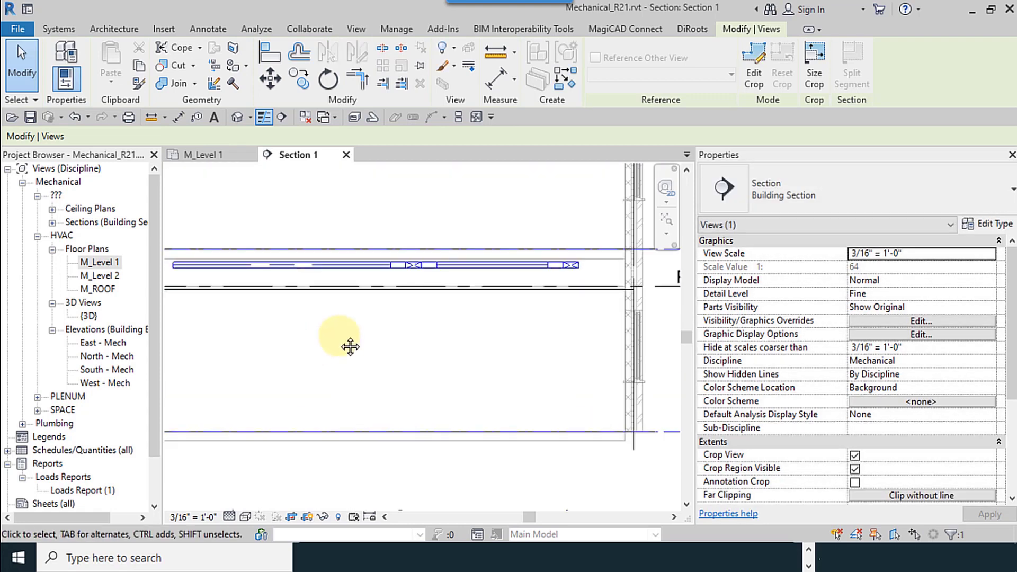
pyautogui.moveTo(347, 345); pyautogui.dragTo(376, 313, button='middle')
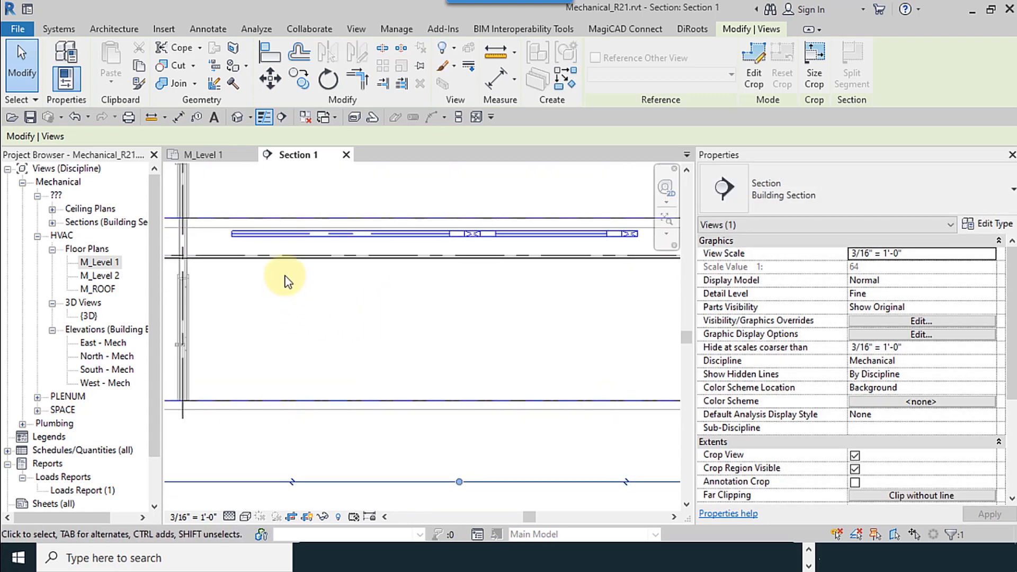
pyautogui.moveTo(354, 256); pyautogui.dragTo(327, 240, button='middle')
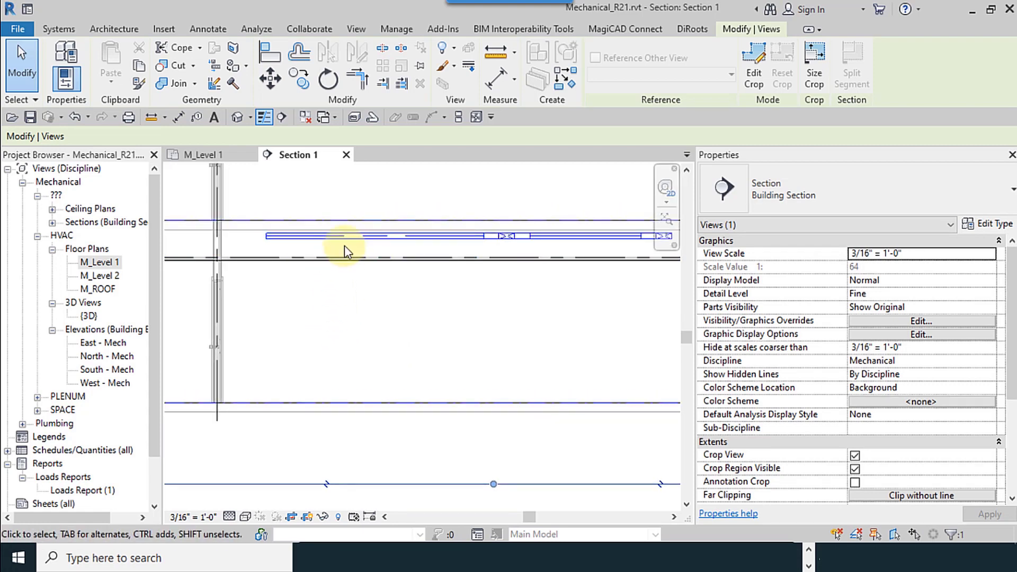
pyautogui.click(341, 237)
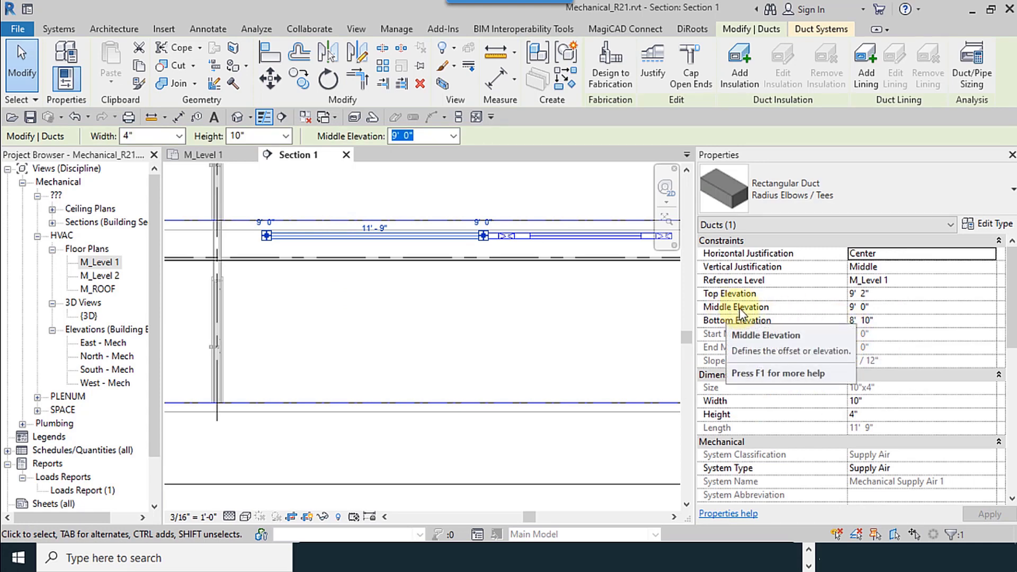
pyautogui.click(459, 309)
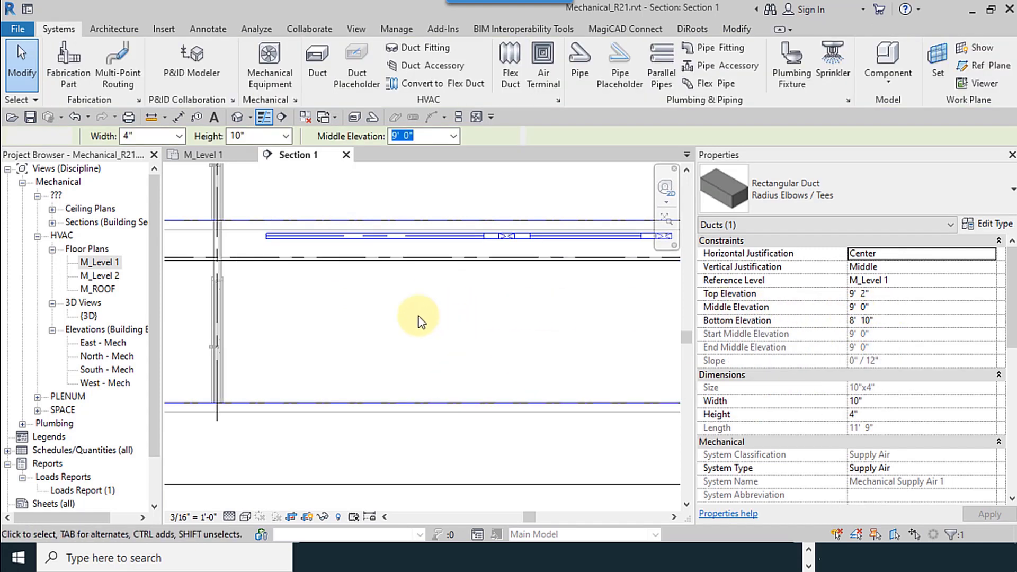
# - Place an aligned dimension from the M_Level 1 line to the duct's centerline near its open end
pyautogui.click(177, 116)
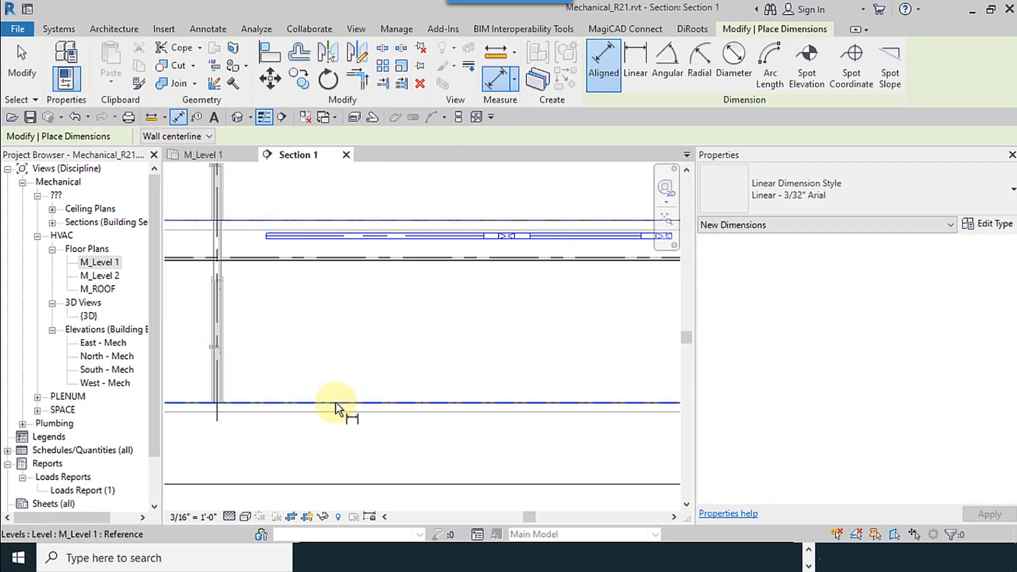
pyautogui.click(319, 403)
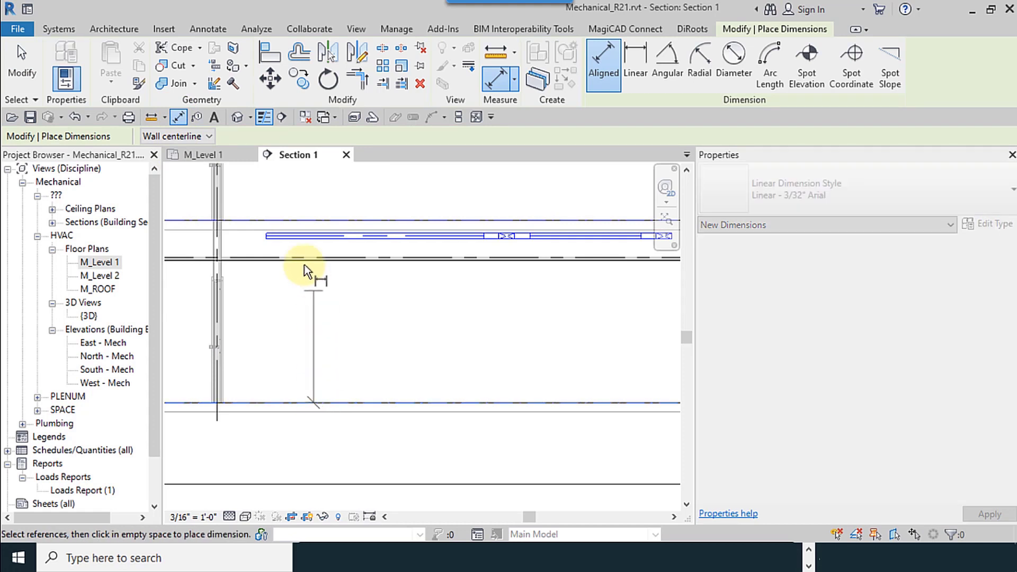
pyautogui.scroll(3, 287, 243)
pyautogui.scroll(1, 287, 243)
pyautogui.click(252, 221)
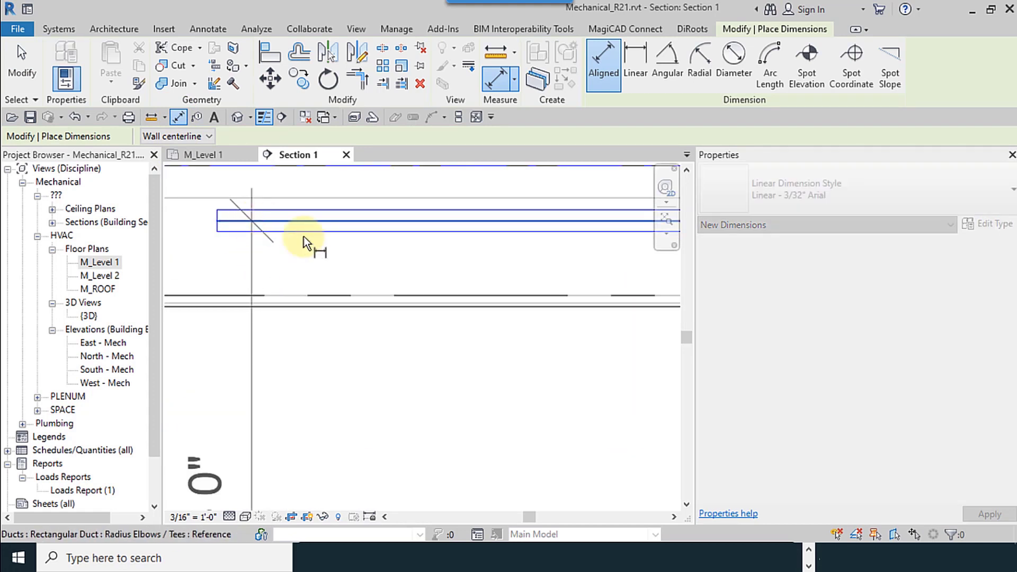
pyautogui.scroll(-2, 323, 240)
pyautogui.scroll(-1, 323, 241)
pyautogui.click(300, 180)
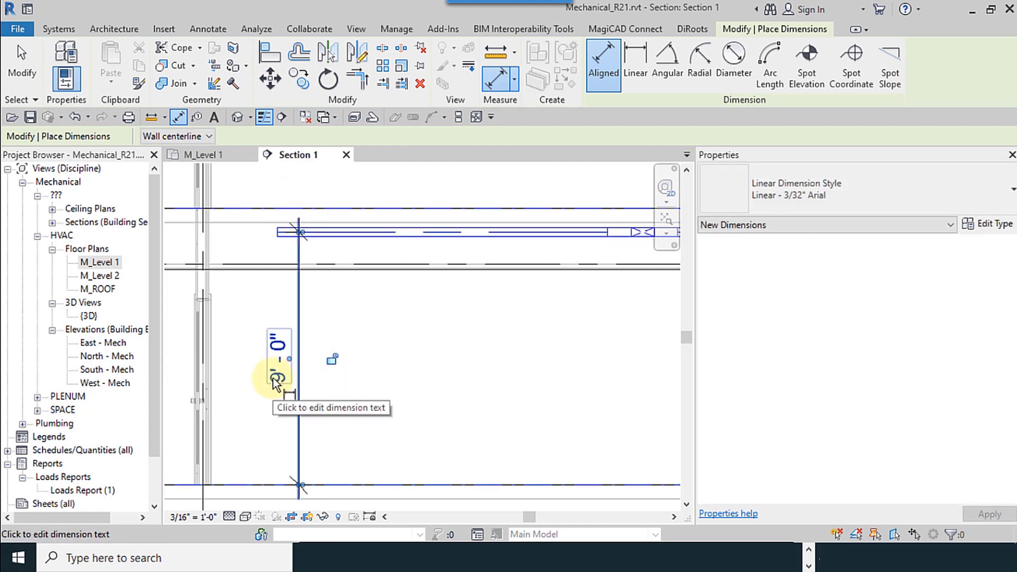
# - Place a second aligned dimension from the duct's bottom edge to the M_Level 1 line, beside the first one
pyautogui.click(350, 242)
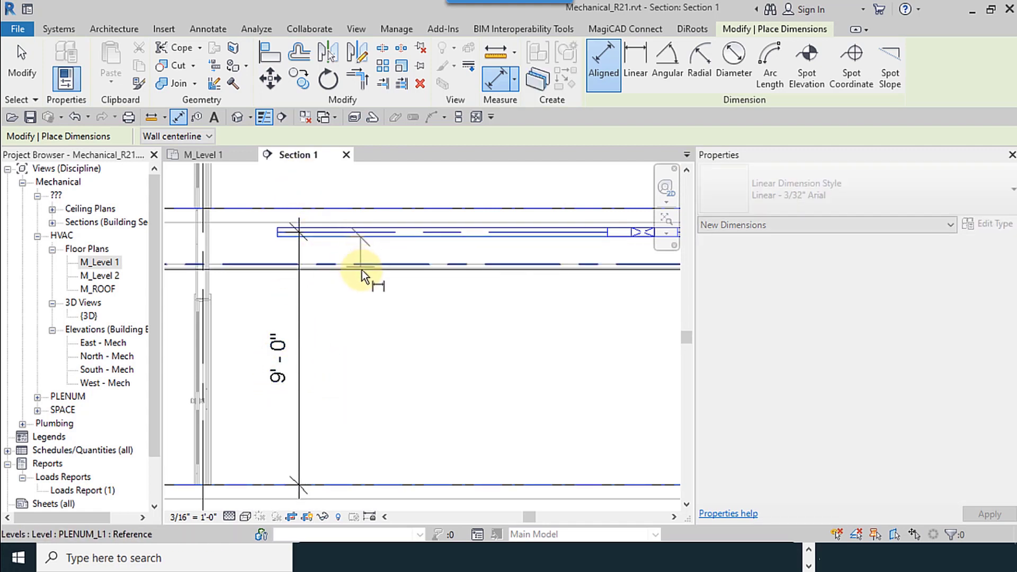
pyautogui.click(369, 482)
pyautogui.scroll(-1, 374, 454)
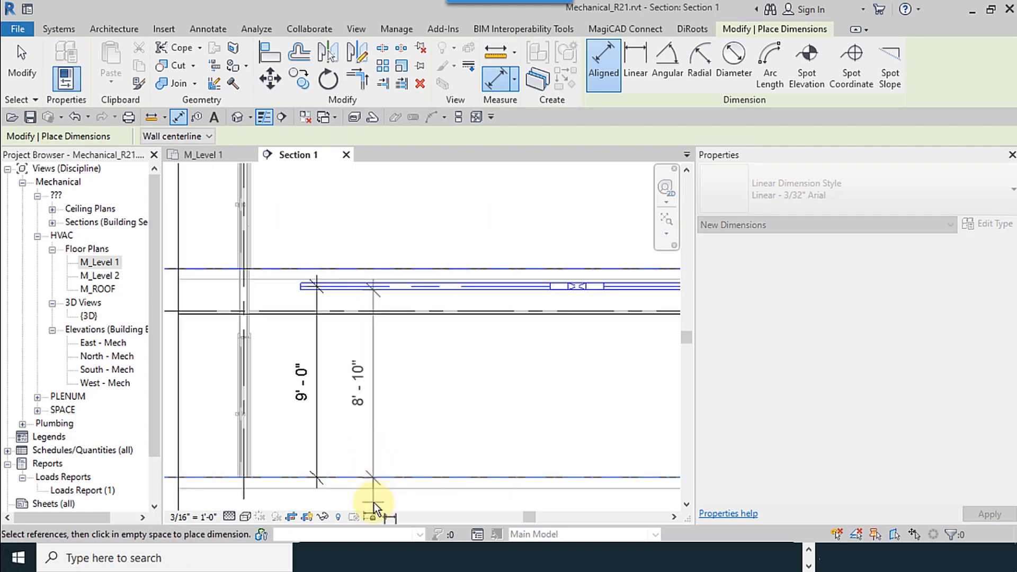
pyautogui.click(374, 498)
# - Place a third aligned dimension from the duct's top edge to the M_Level 1 line, beside the other two
pyautogui.scroll(2, 371, 434)
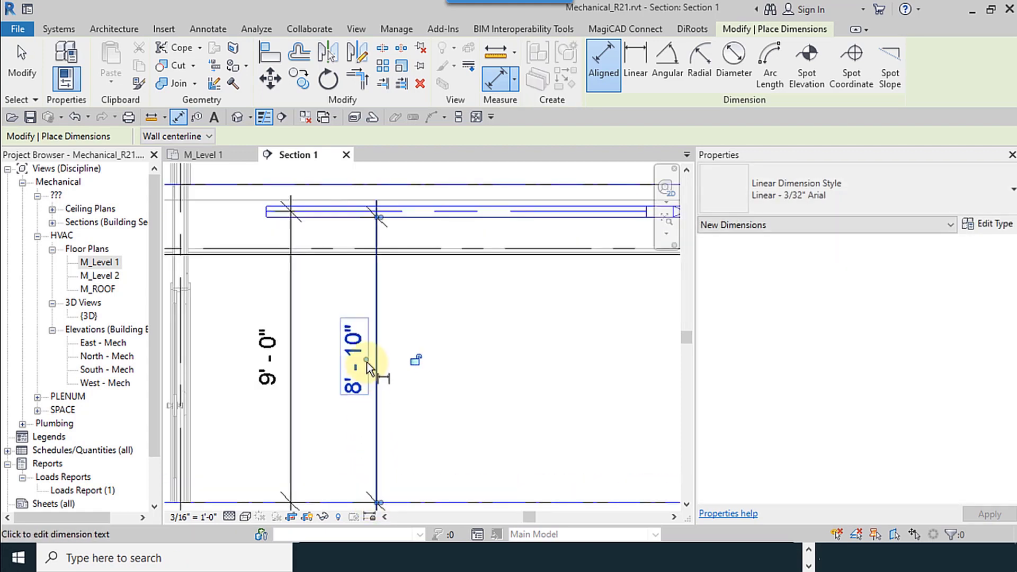
pyautogui.click(439, 203)
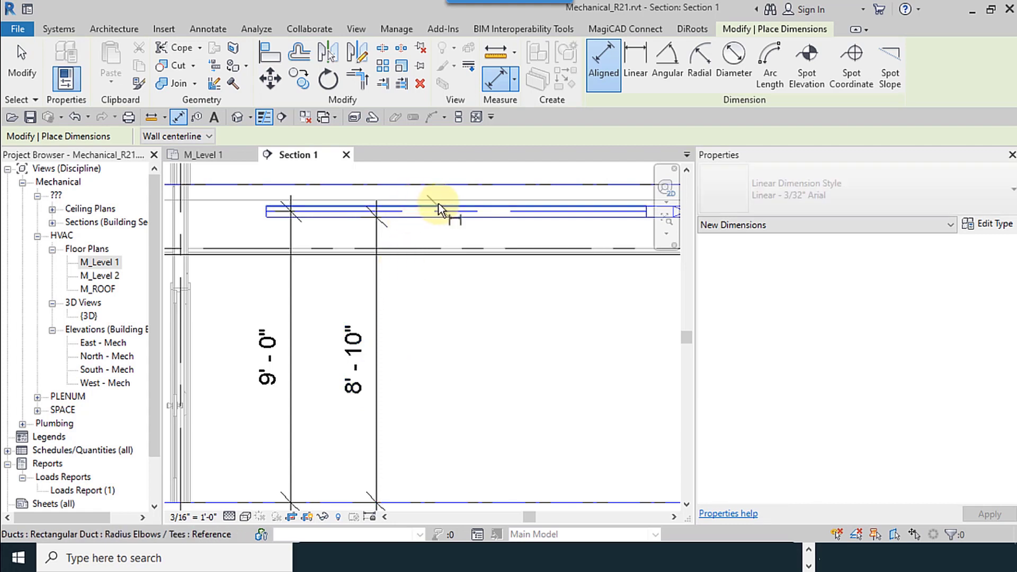
pyautogui.click(443, 503)
pyautogui.scroll(-4, 453, 456)
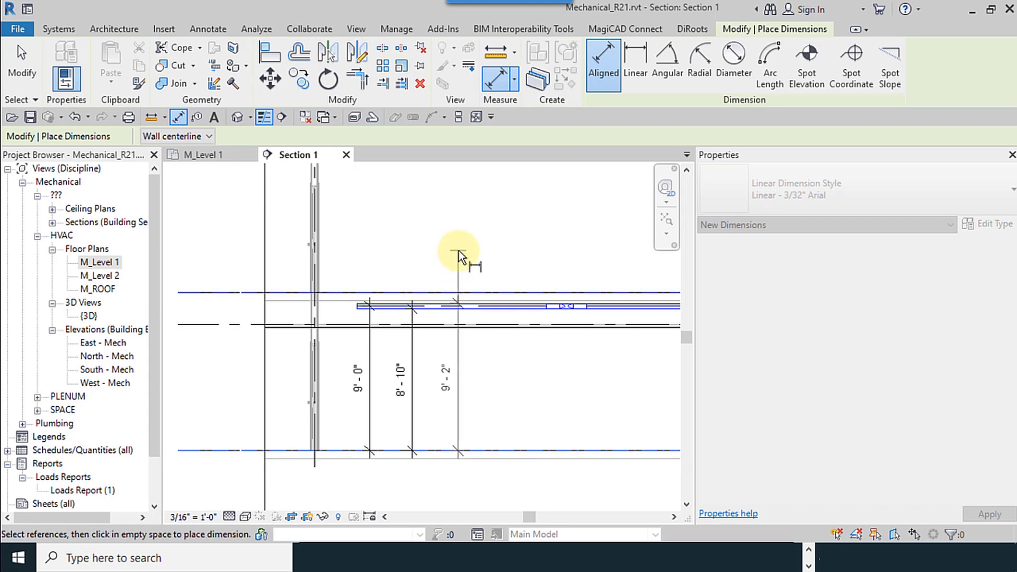
pyautogui.click(459, 254)
pyautogui.scroll(3, 424, 424)
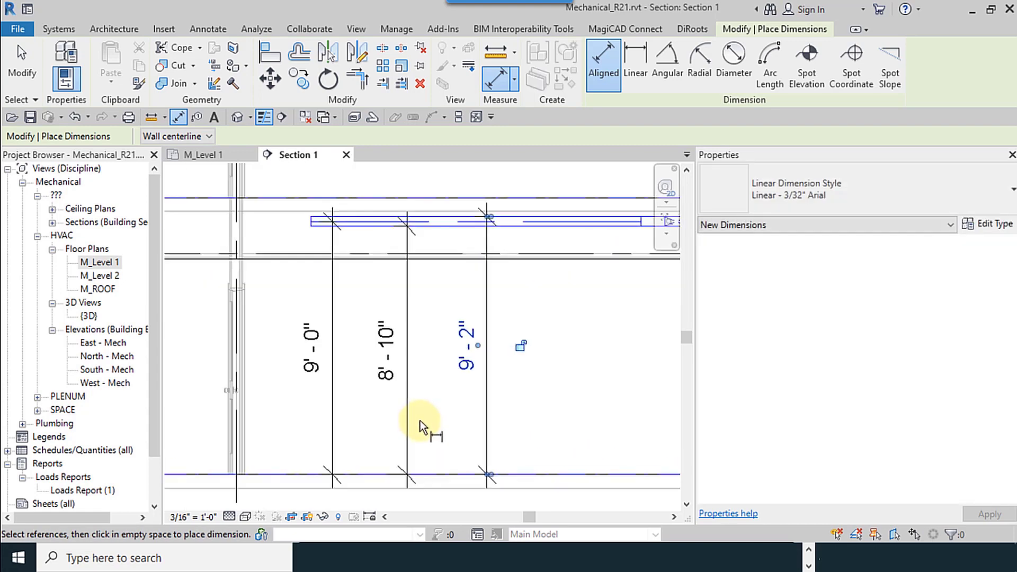
# - End dimensioning, select the duct to compare its elevation parameters with the three dimensions, and deselect it
pyautogui.click(7, 77)
pyautogui.click(365, 231)
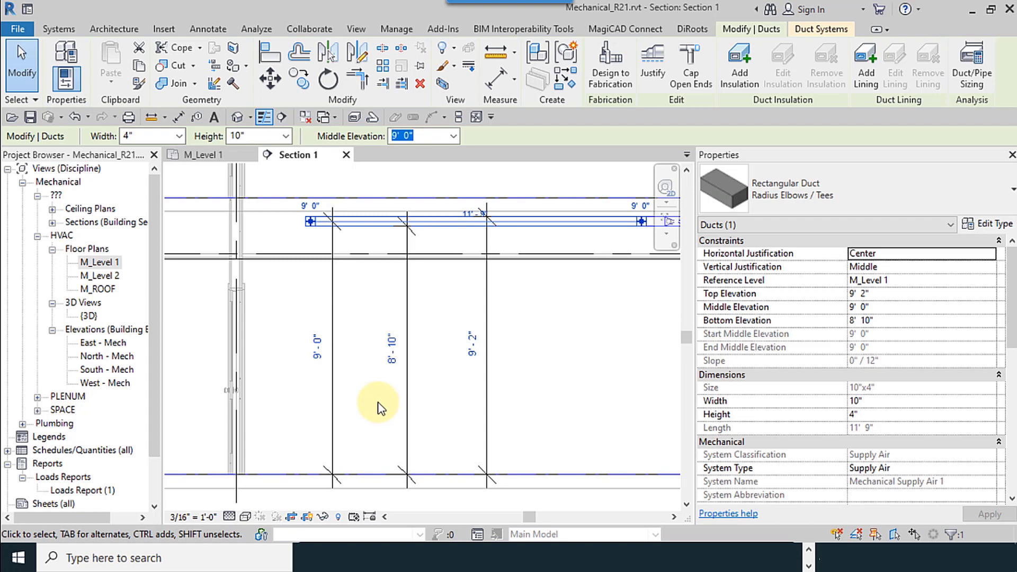
pyautogui.click(548, 352)
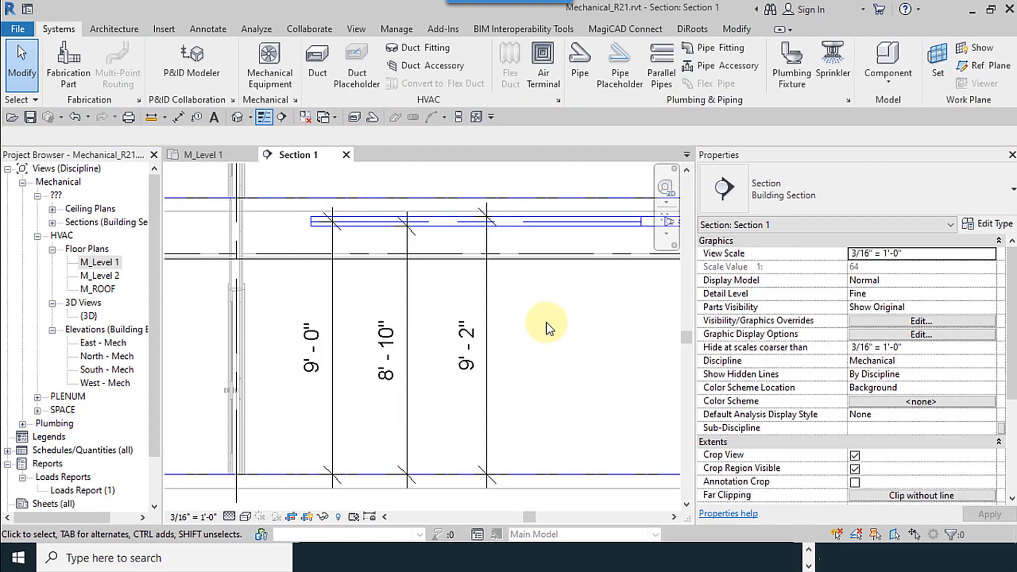
# - Delete the three vertical dimensions and close the section view to return to the M_Level 1 floor plan
pyautogui.moveTo(546, 325); pyautogui.dragTo(302, 404)
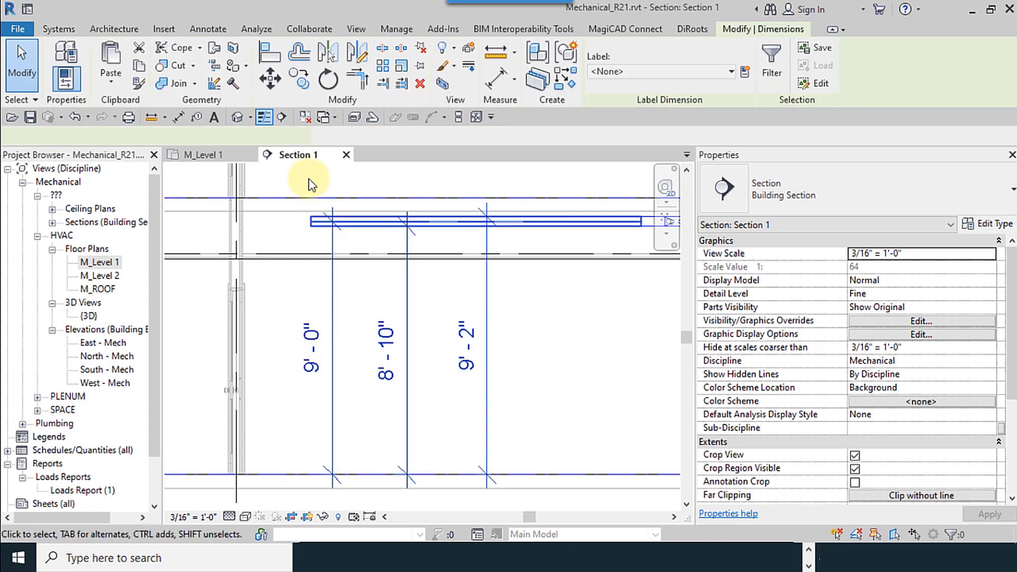
pyautogui.click(420, 85)
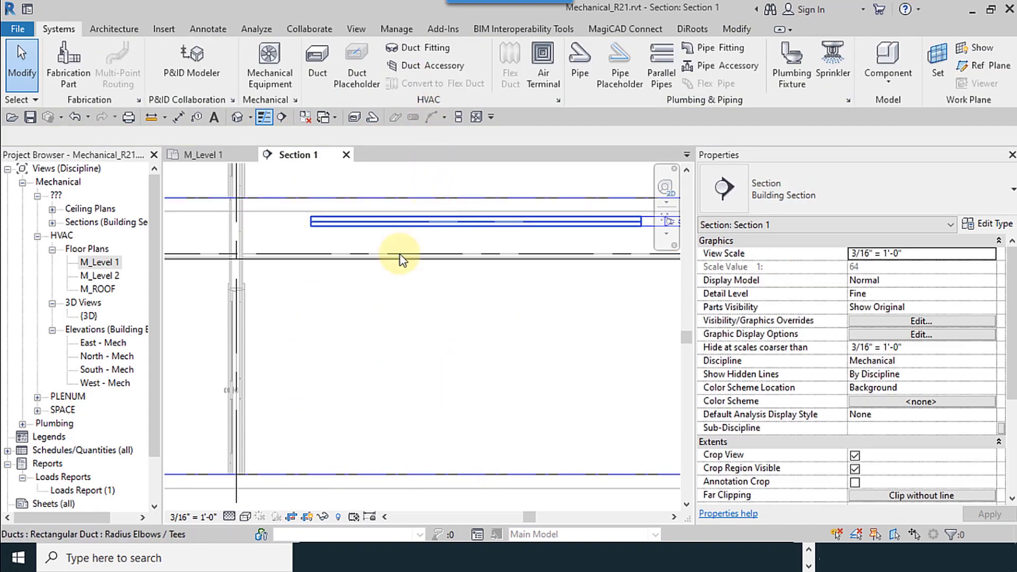
pyautogui.click(346, 155)
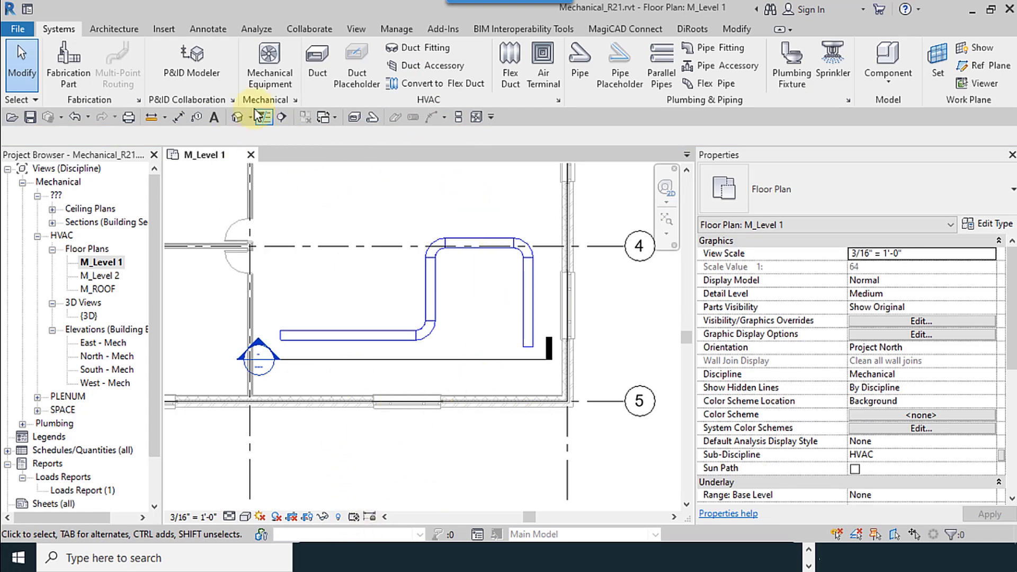
# - Restart rectangular duct placement, and lock and then unlock the specified middle elevation
pyautogui.click(314, 78)
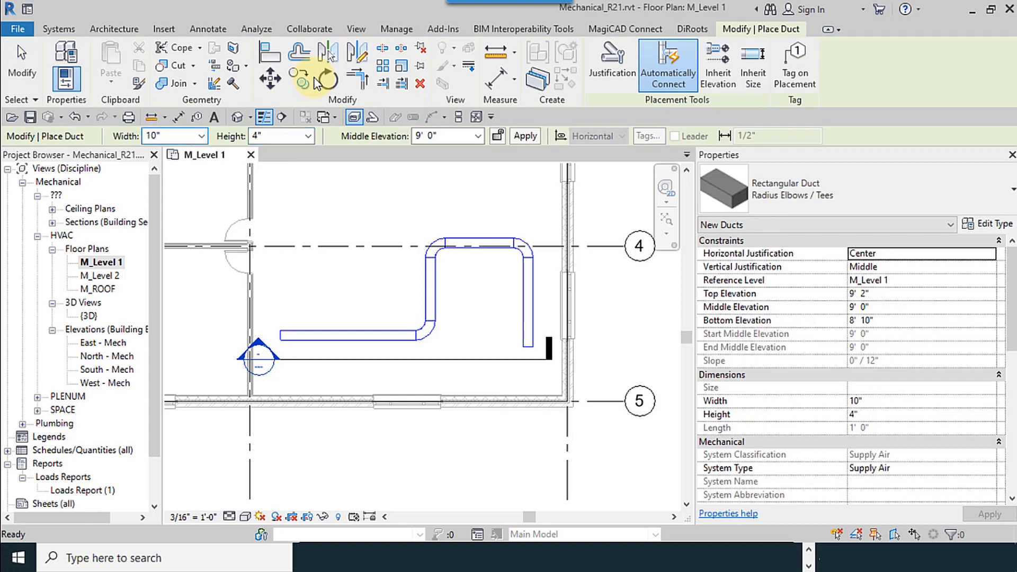
pyautogui.moveTo(393, 220); pyautogui.dragTo(382, 255, button='middle')
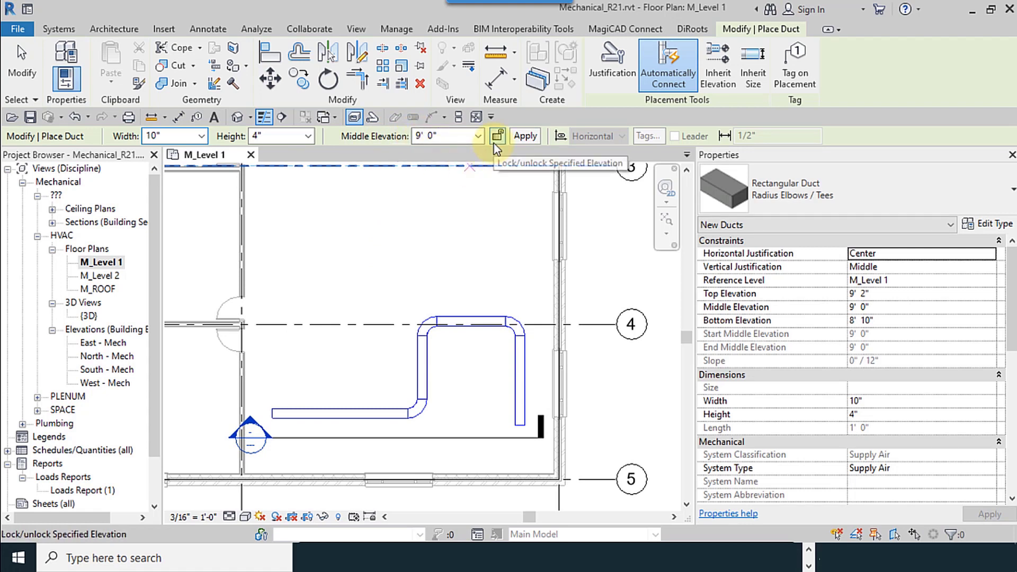
pyautogui.moveTo(304, 271); pyautogui.dragTo(299, 329, button='middle')
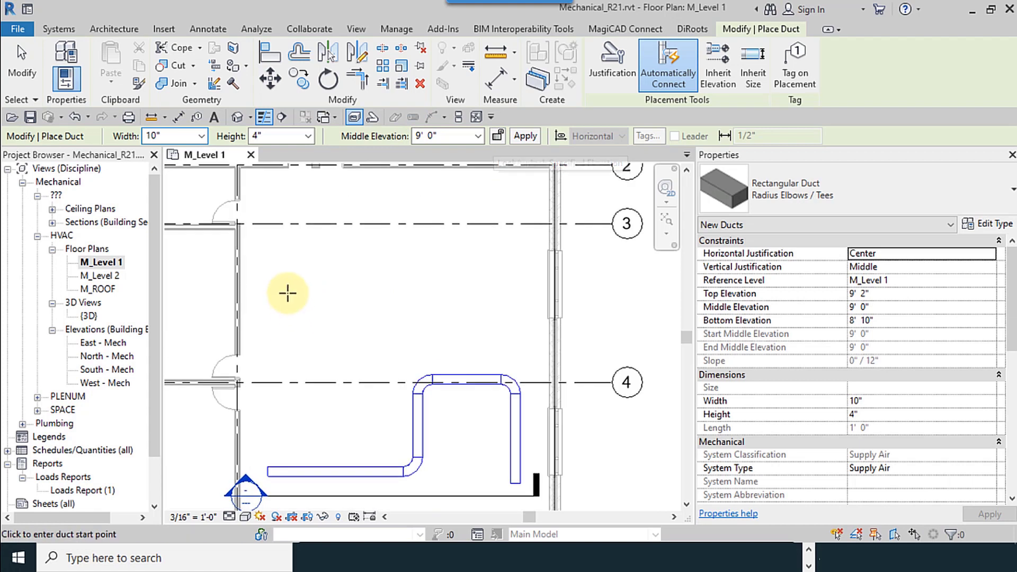
pyautogui.click(499, 136)
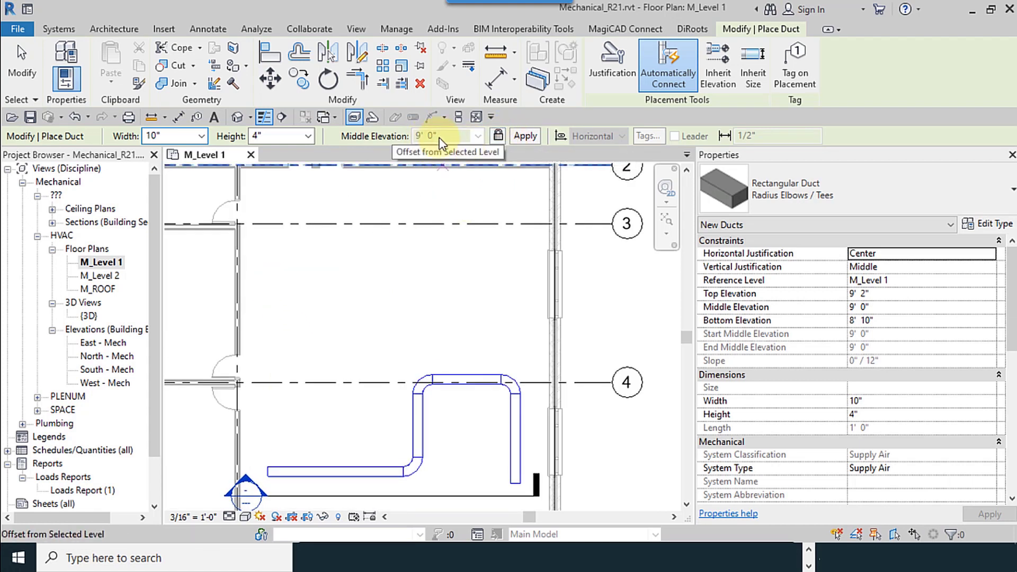
pyautogui.click(498, 137)
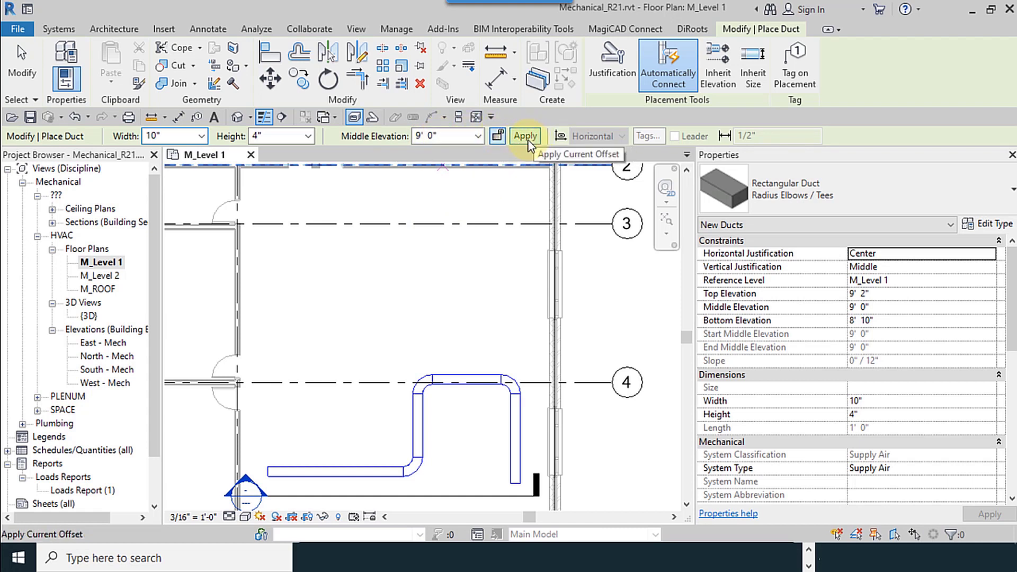
# - Narrow the Properties palette to enlarge the drawing area, with the empty room between grids 2 and 4 in view
pyautogui.scroll(-3, 325, 302)
pyautogui.moveTo(325, 302); pyautogui.dragTo(381, 336, button='middle')
pyautogui.moveTo(401, 209); pyautogui.dragTo(336, 261, button='middle')
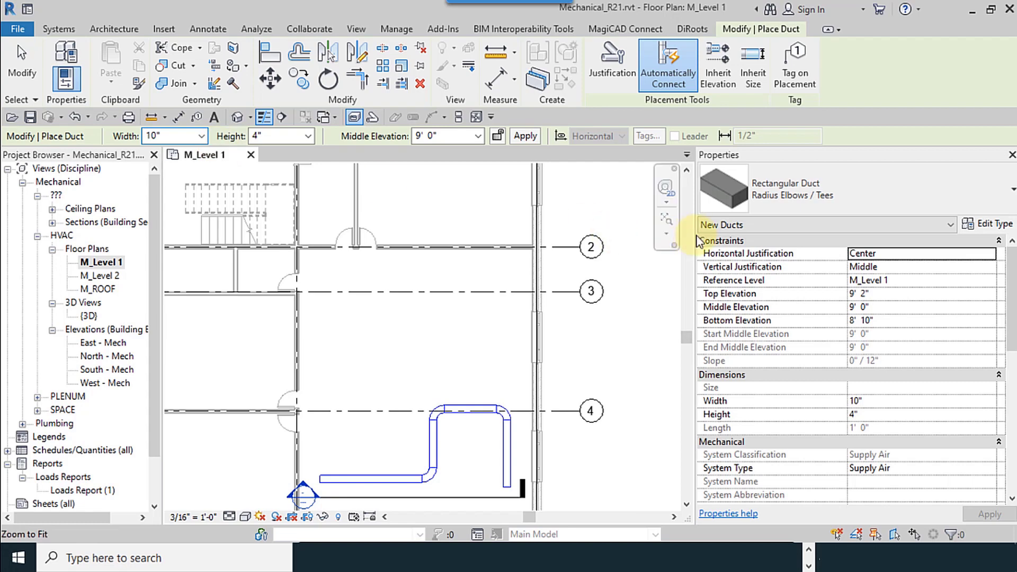
pyautogui.moveTo(694, 236); pyautogui.dragTo(844, 237)
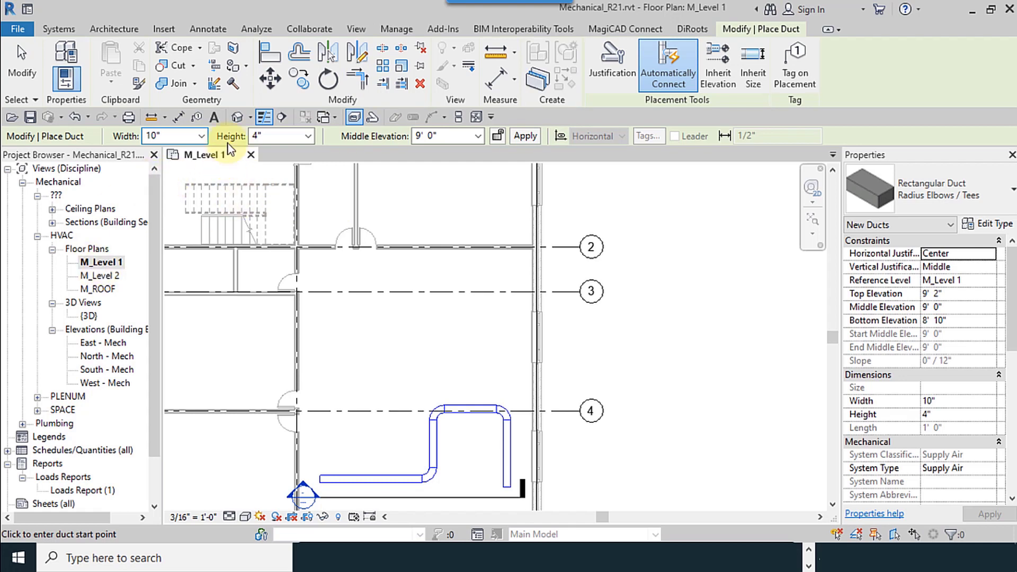
# - Open the default 3D view, tile it beside the M_Level 1 plan, and frame the existing duct run in both views
pyautogui.click(237, 119)
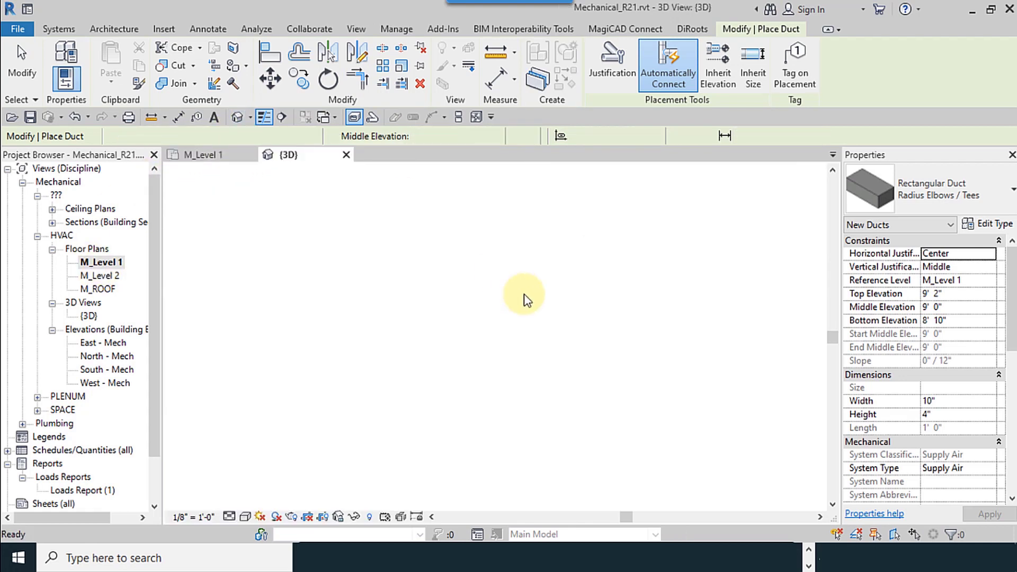
pyautogui.click(458, 117)
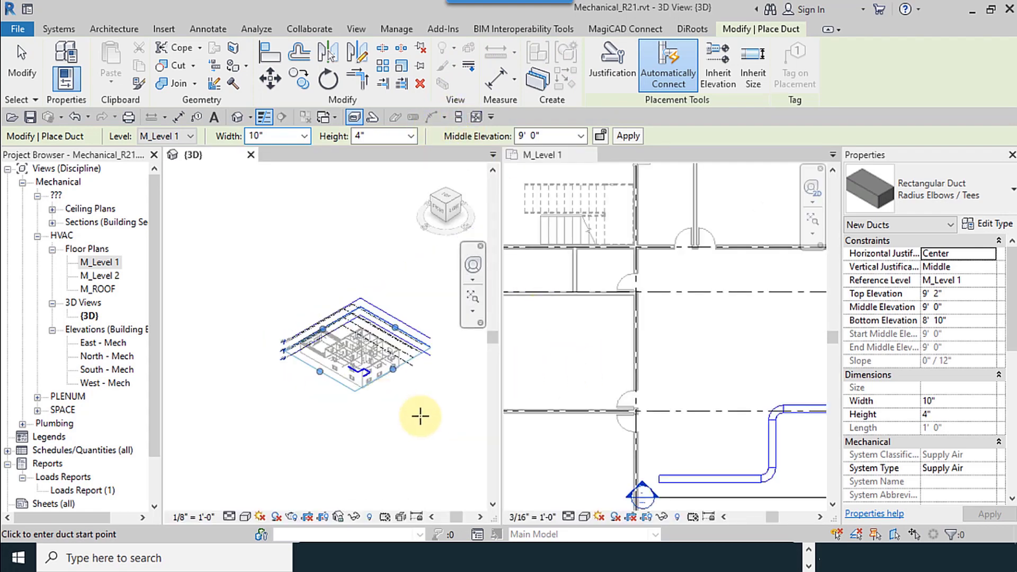
pyautogui.scroll(5, 334, 370)
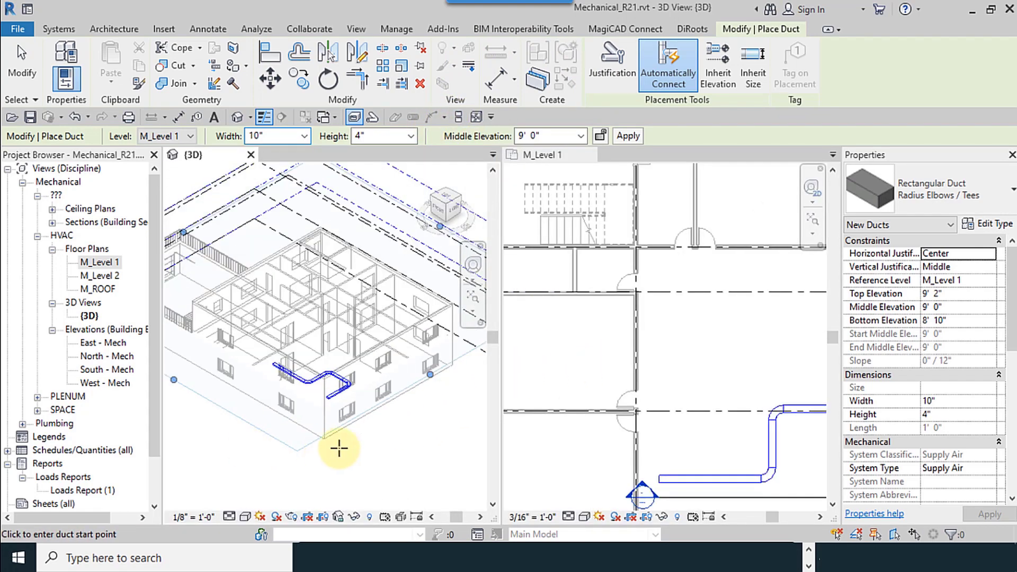
pyautogui.scroll(-3, 597, 348)
pyautogui.scroll(2, 269, 421)
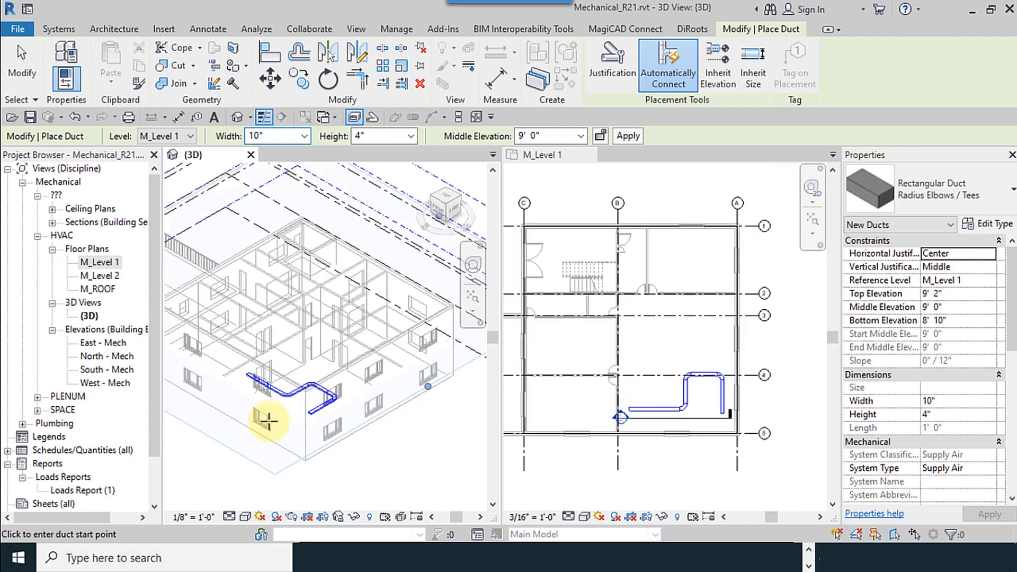
pyautogui.scroll(1, 269, 421)
pyautogui.scroll(3, 647, 371)
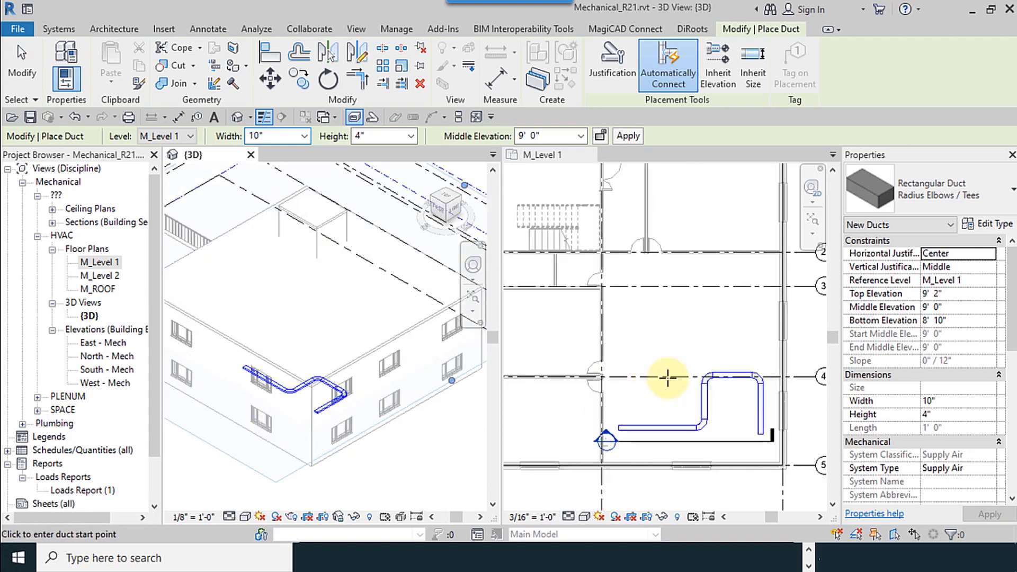
# - Draw a horizontal 10" x 4" duct at 9' 0" middle elevation just below grid 2, from the outer wall to the opposite wall
pyautogui.click(668, 377)
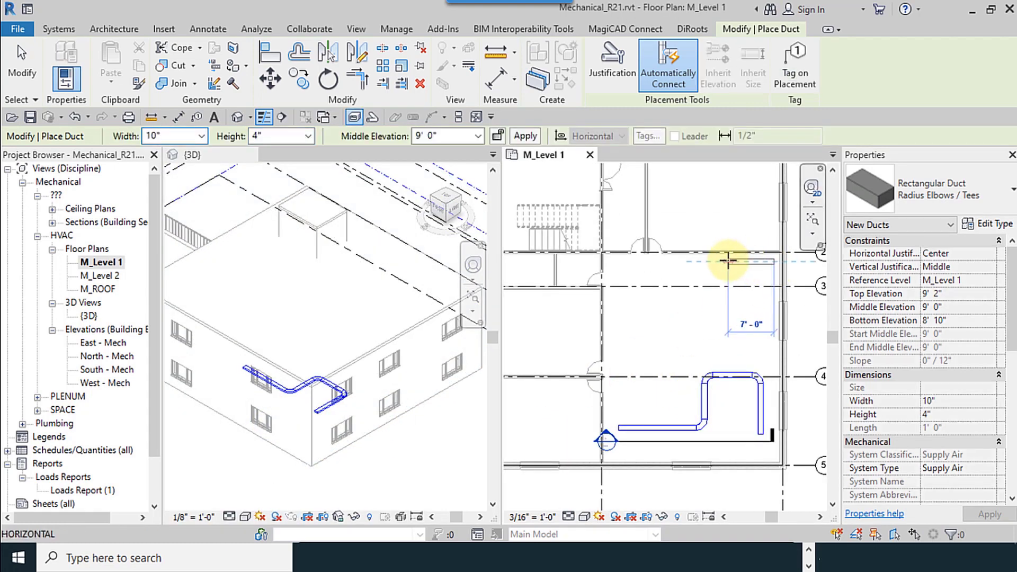
pyautogui.scroll(1, 727, 259)
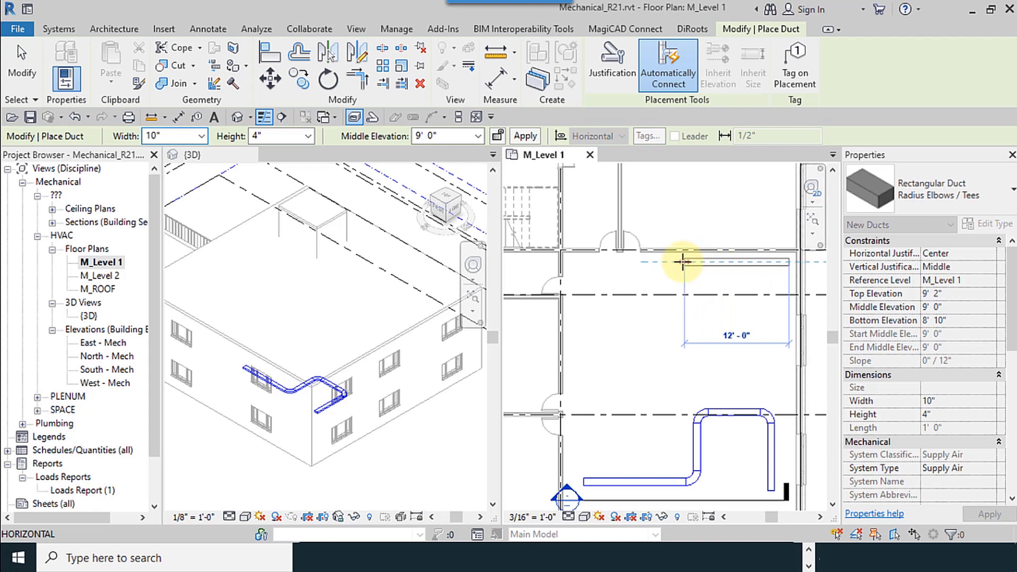
pyautogui.click(569, 262)
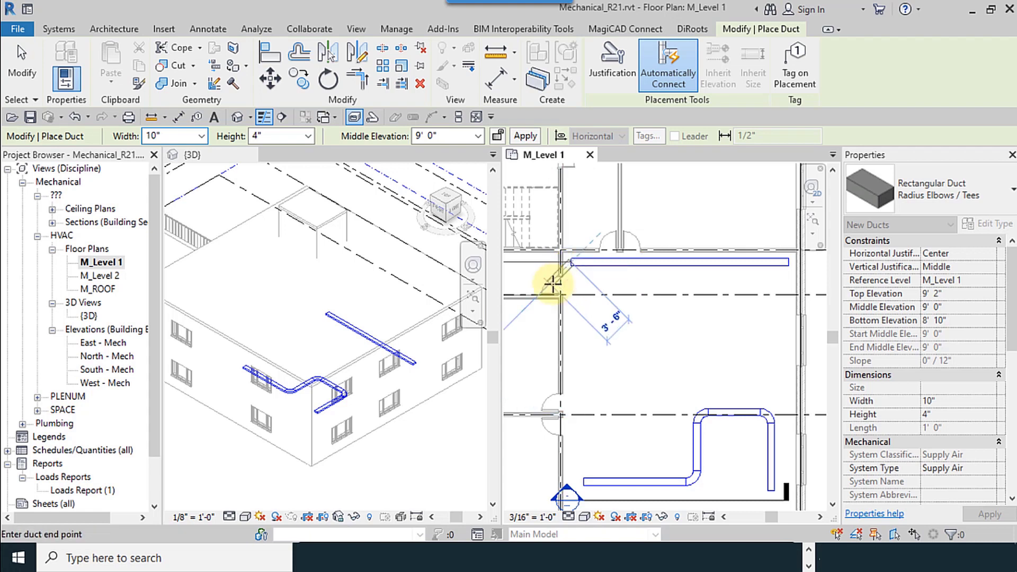
# - Set the middle elevation to 15' 0", continue the duct perpendicularly past grid 3 from the run's end, and finish placement
pyautogui.scroll(2, 554, 283)
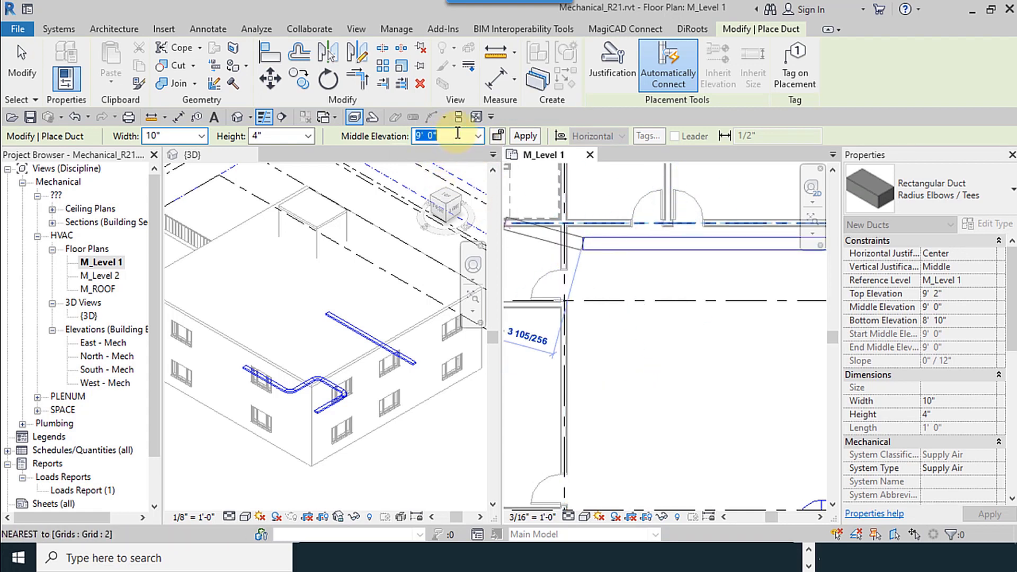
pyautogui.press('Return')
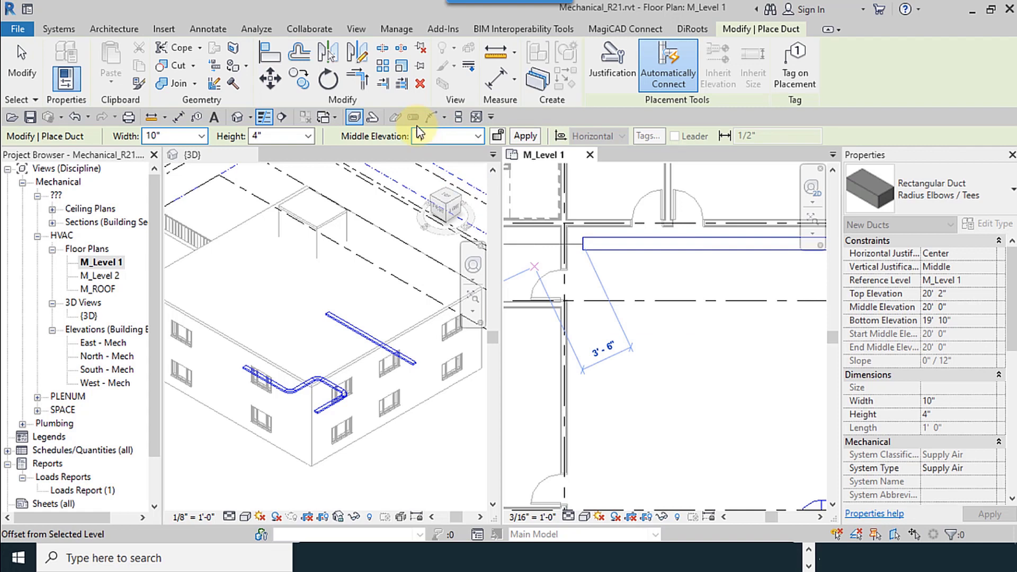
pyautogui.write('15')
pyautogui.press('Return')
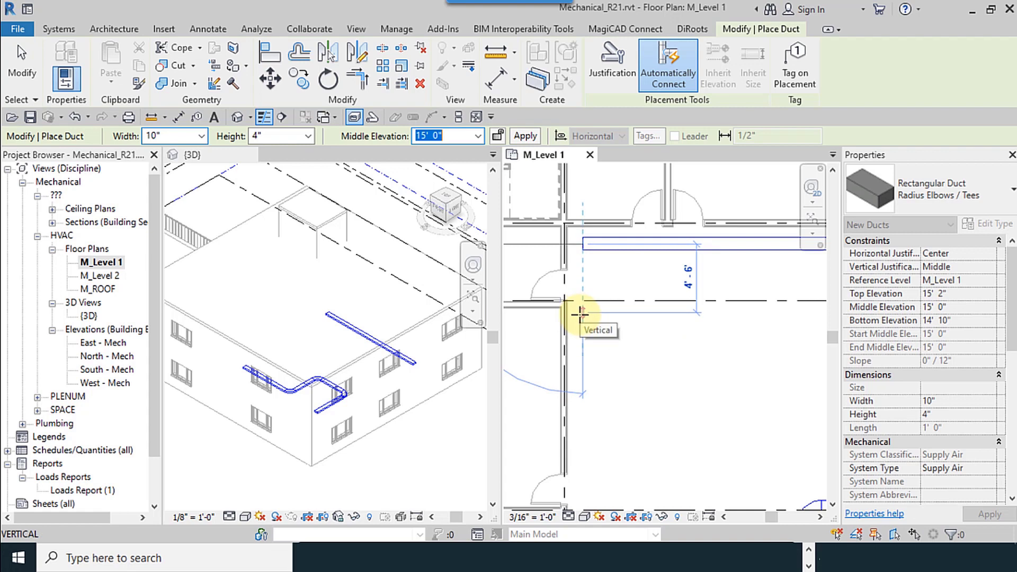
pyautogui.click(583, 368)
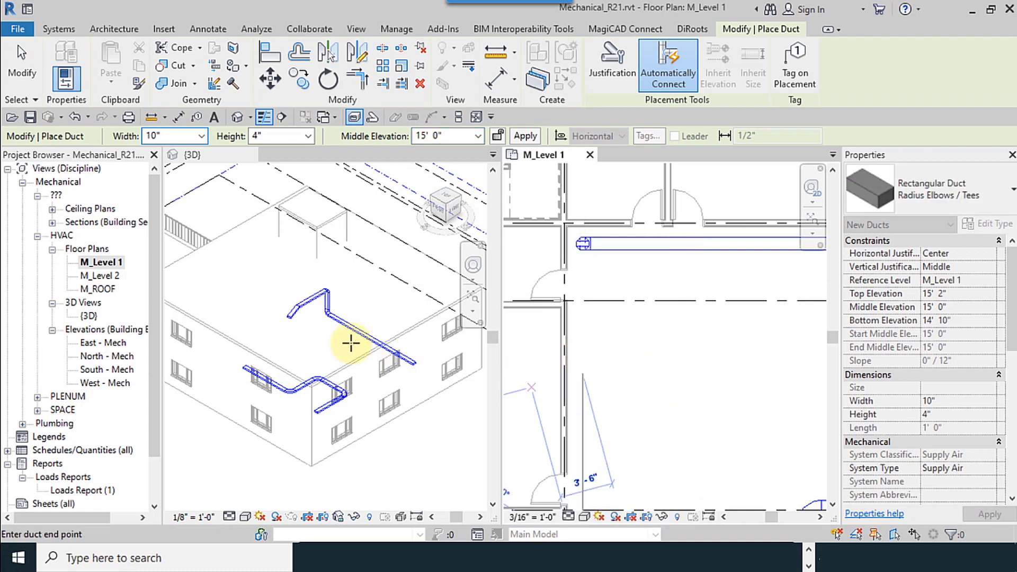
pyautogui.scroll(2, 305, 320)
pyautogui.scroll(1, 303, 316)
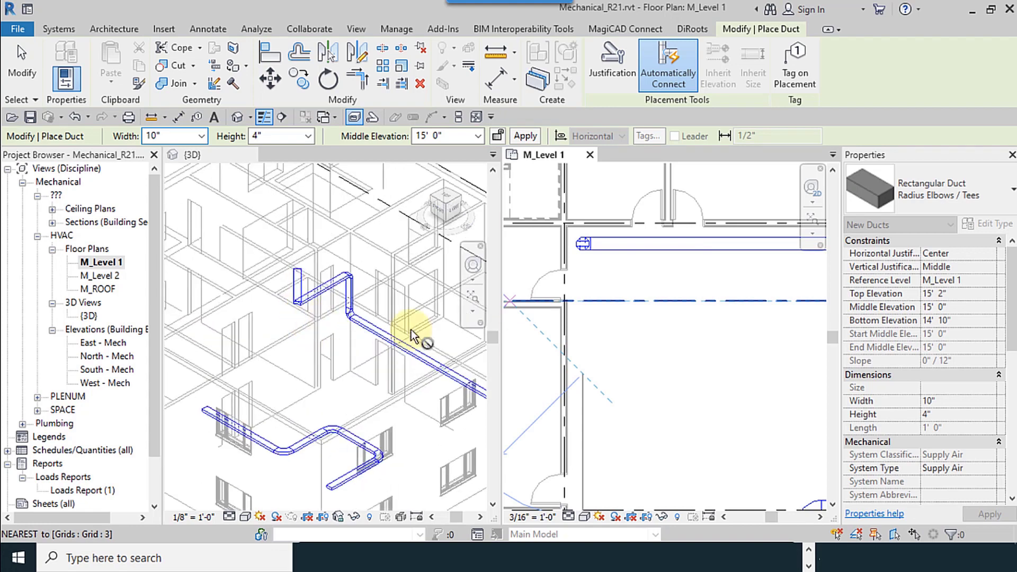
pyautogui.scroll(-3, 602, 353)
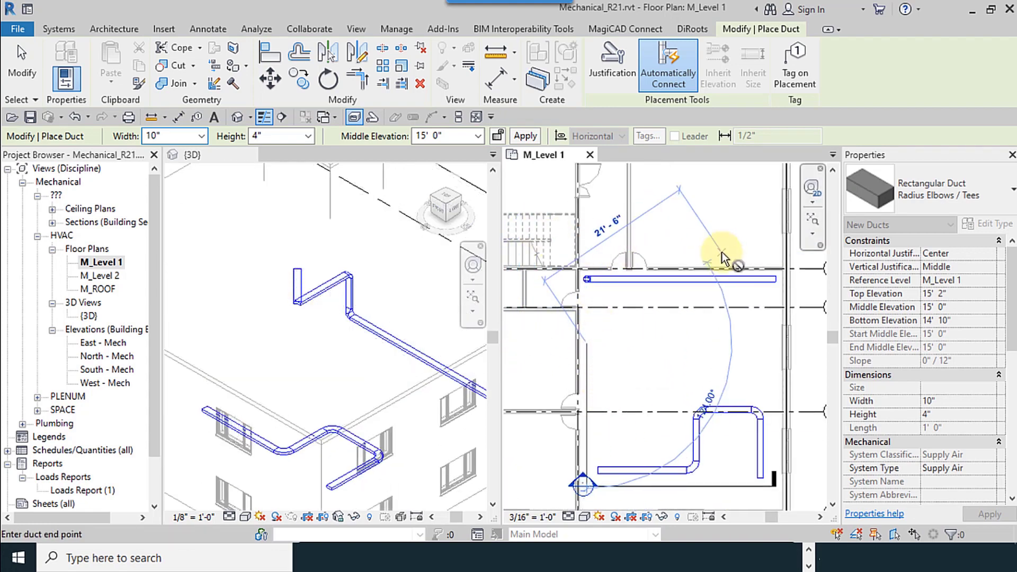
pyautogui.click(21, 61)
# - Edit the M_Level 1 plan's view range and set the top offset to 10' above M_Level 2
pyautogui.scroll(2, 531, 285)
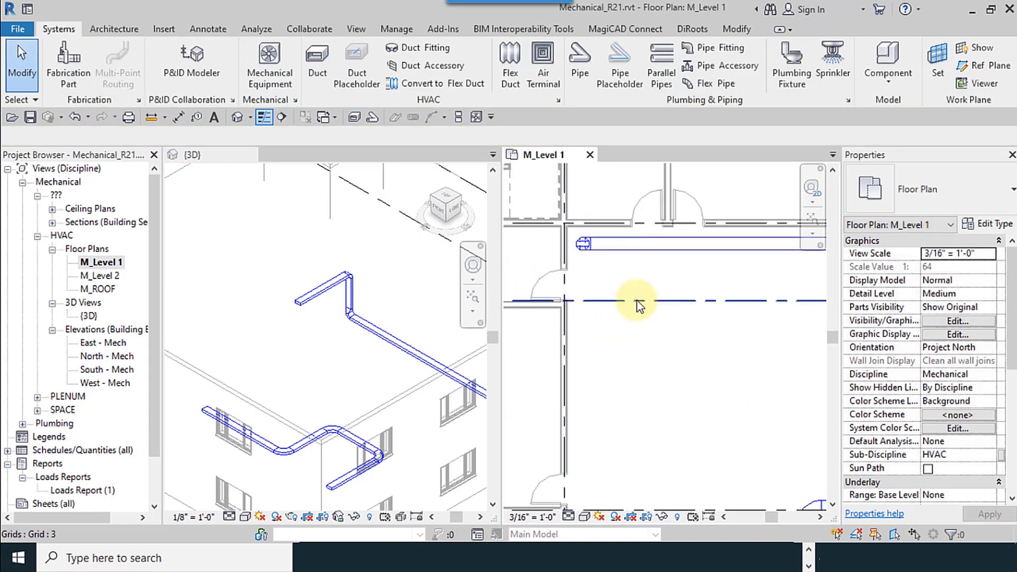
pyautogui.scroll(-5, 892, 358)
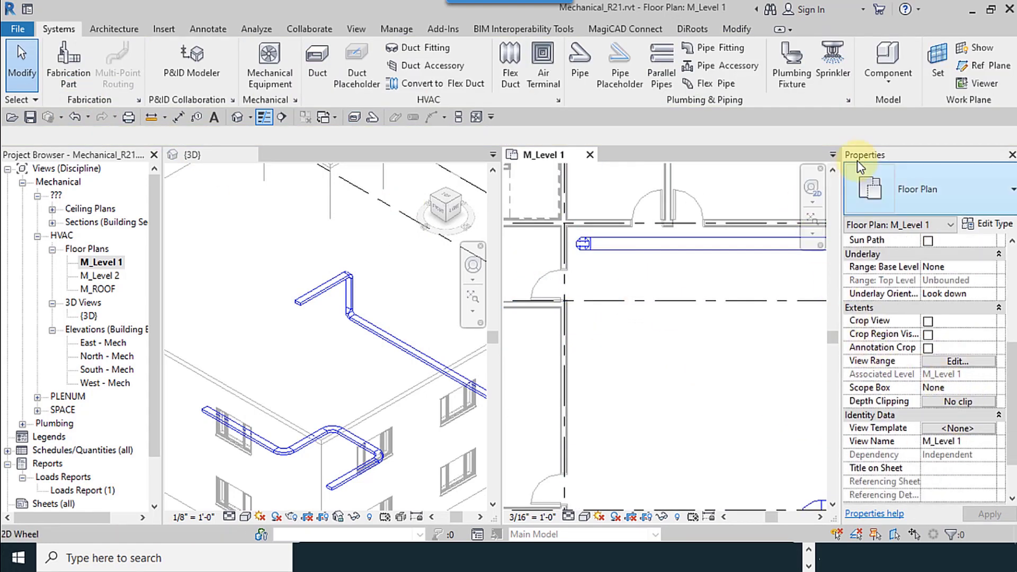
pyautogui.scroll(-1, 923, 412)
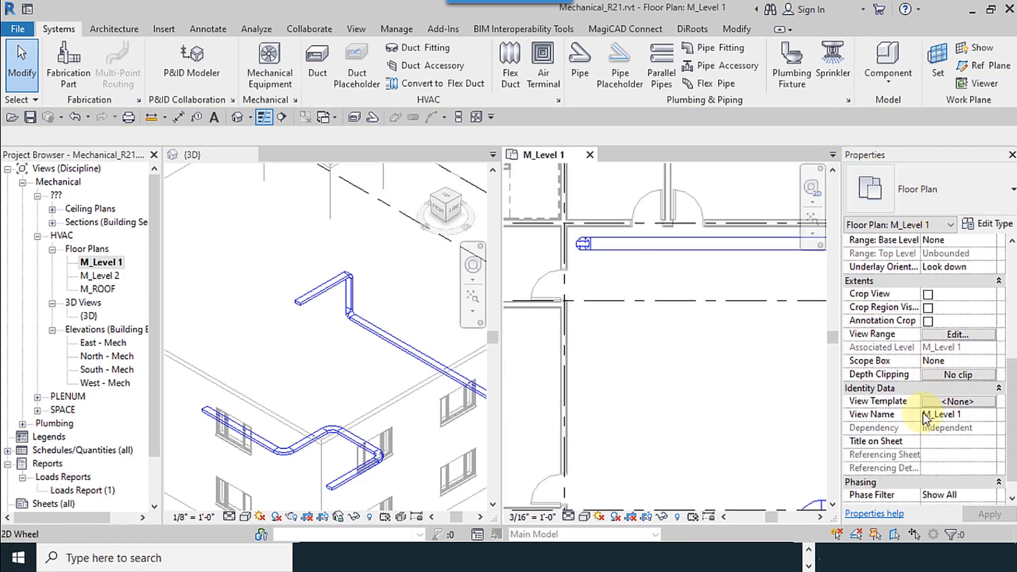
pyautogui.click(943, 336)
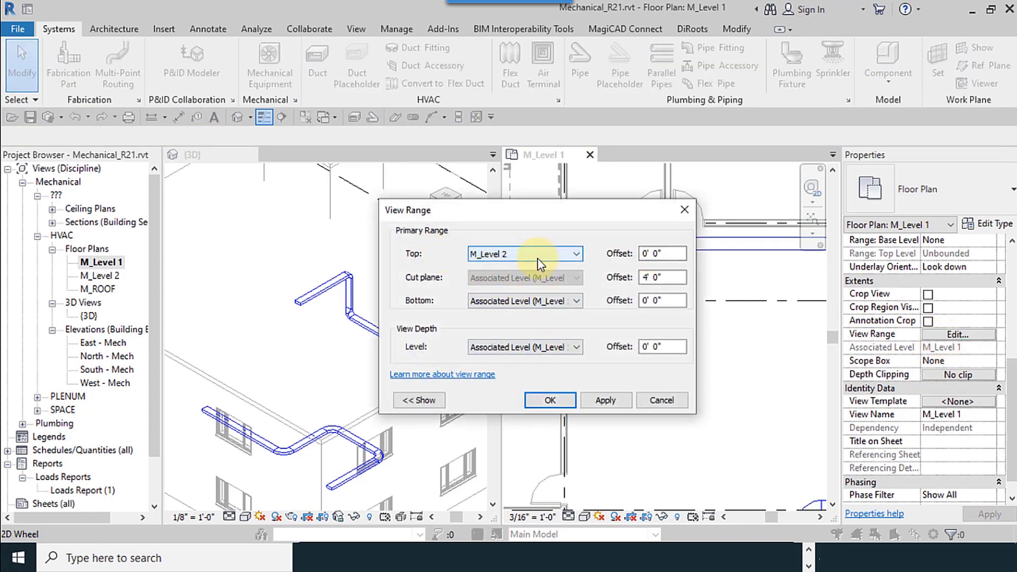
pyautogui.click(662, 257)
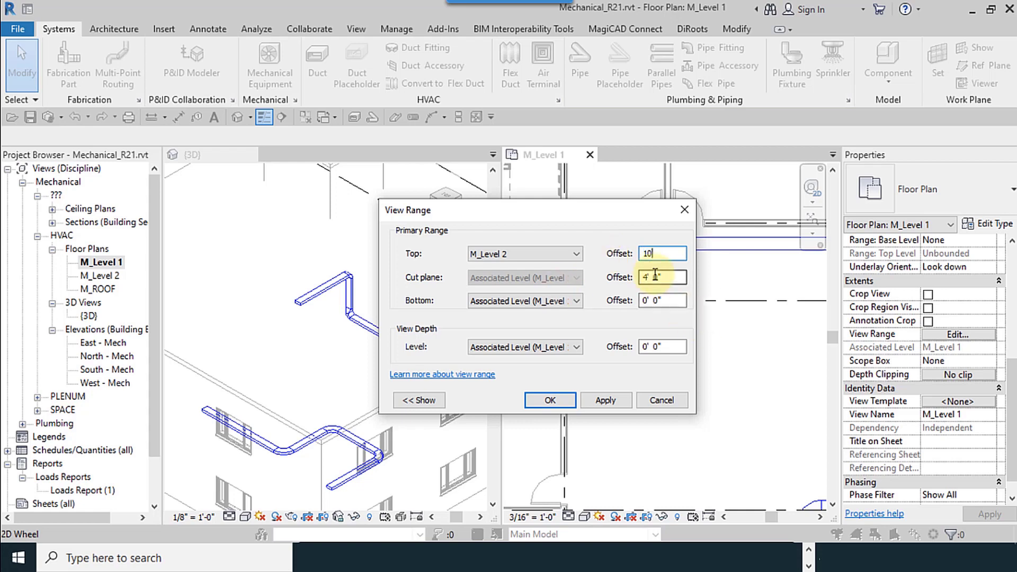
pyautogui.click(554, 406)
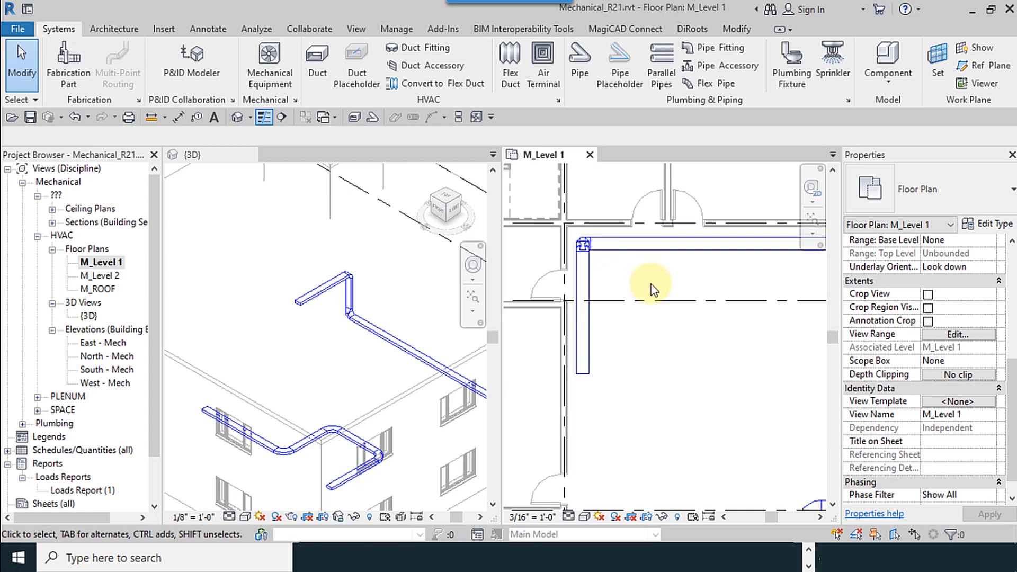
# - Open the visibility and graphics overrides for the M_Level 1 plan and turn off the Spaces model category
pyautogui.scroll(-2, 650, 284)
pyautogui.moveTo(652, 334); pyautogui.dragTo(674, 311, button='middle')
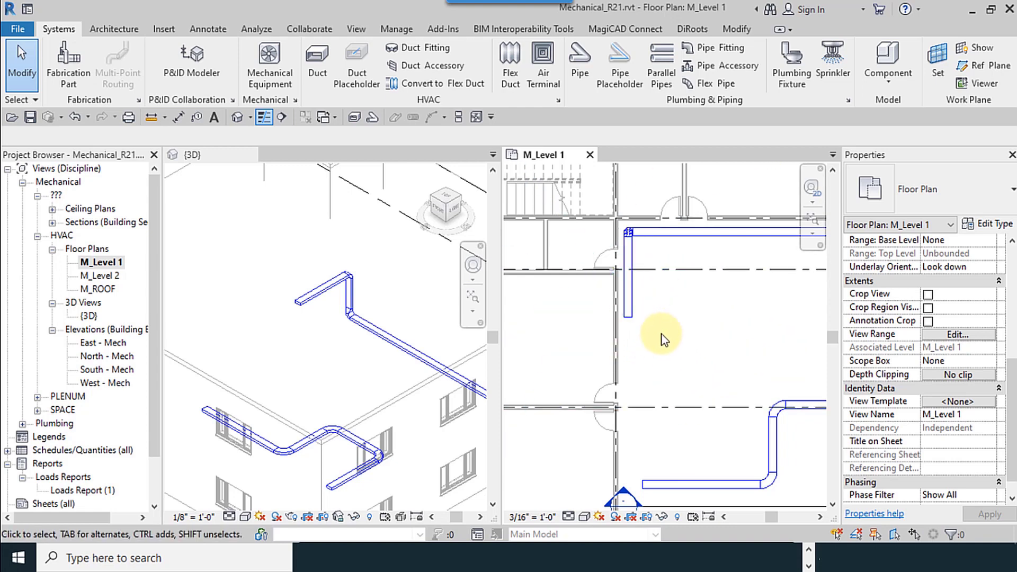
pyautogui.moveTo(663, 336)
pyautogui.mouseDown(button='middle')
pyautogui.moveTo(659, 365)
pyautogui.moveTo(678, 339)
pyautogui.mouseUp(button='middle')
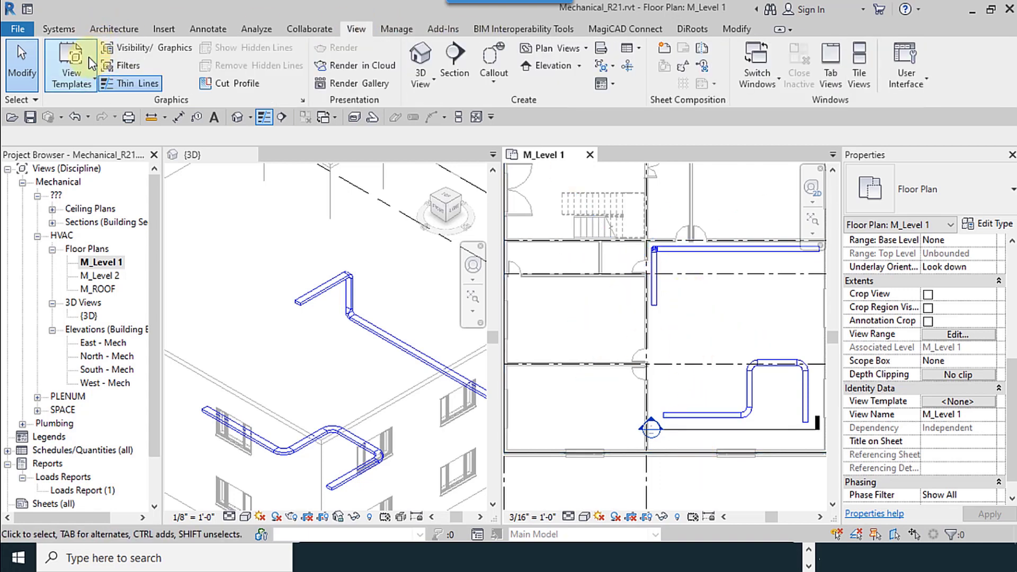
pyautogui.click(142, 47)
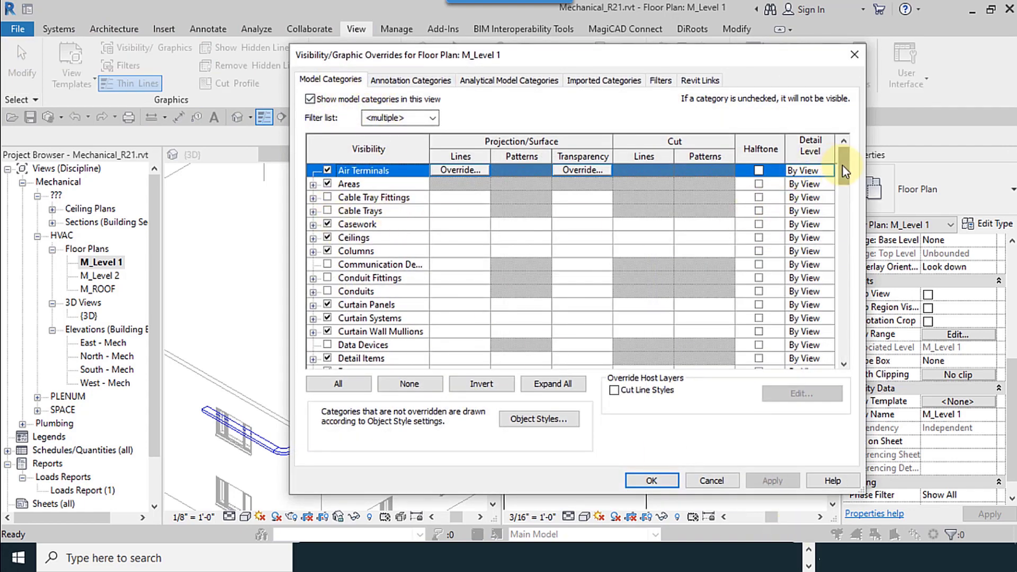
pyautogui.moveTo(842, 169); pyautogui.dragTo(843, 341)
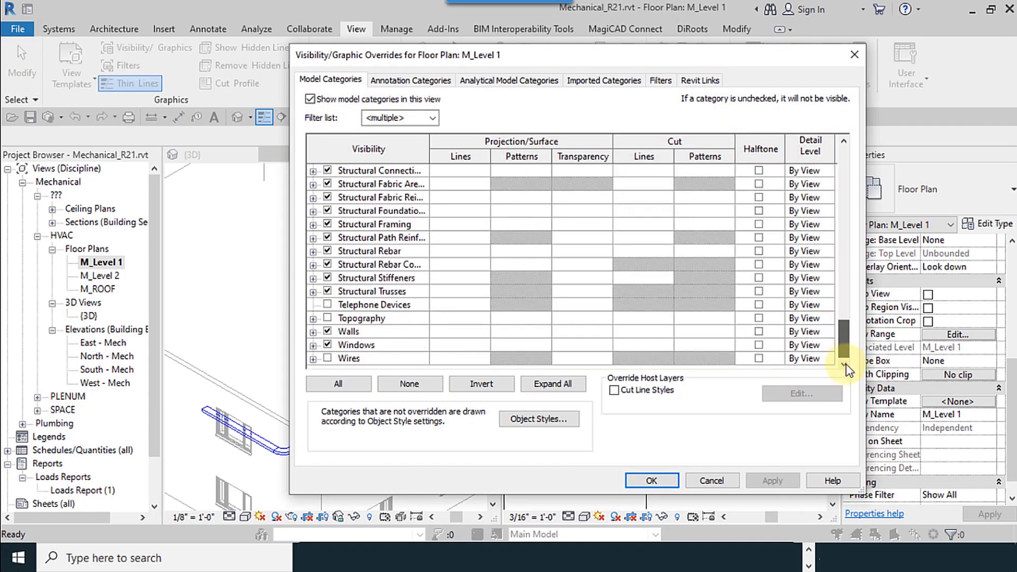
pyautogui.click(360, 225)
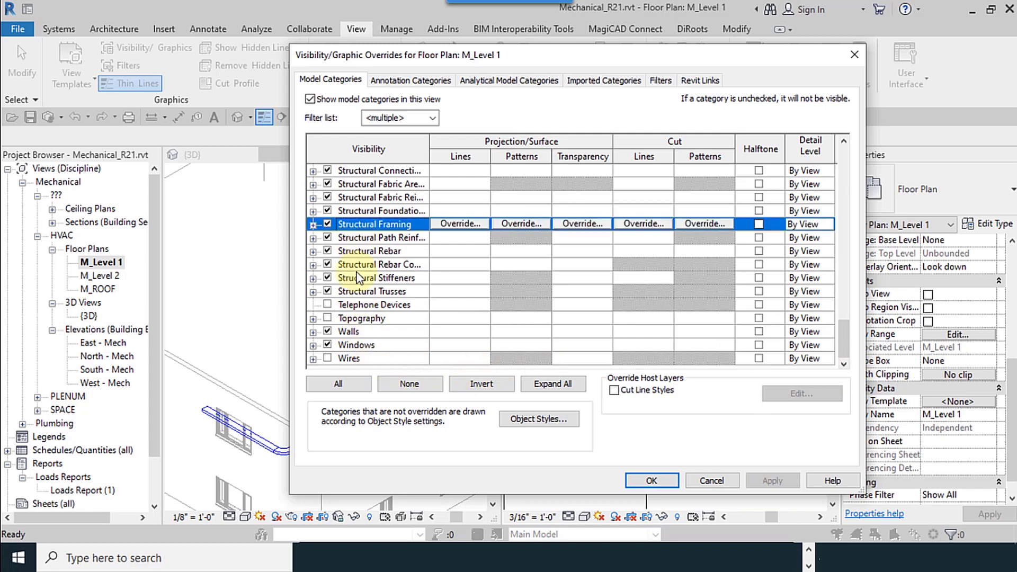
pyautogui.click(395, 118)
pyautogui.click(379, 250)
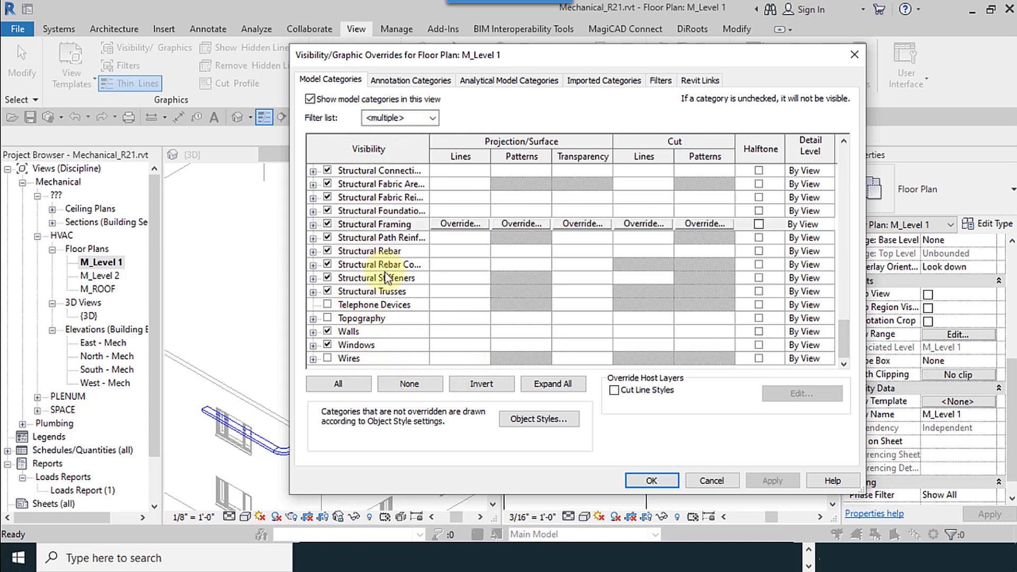
pyautogui.click(386, 277)
pyautogui.press('Down')
pyautogui.press('s')
pyautogui.press('s')
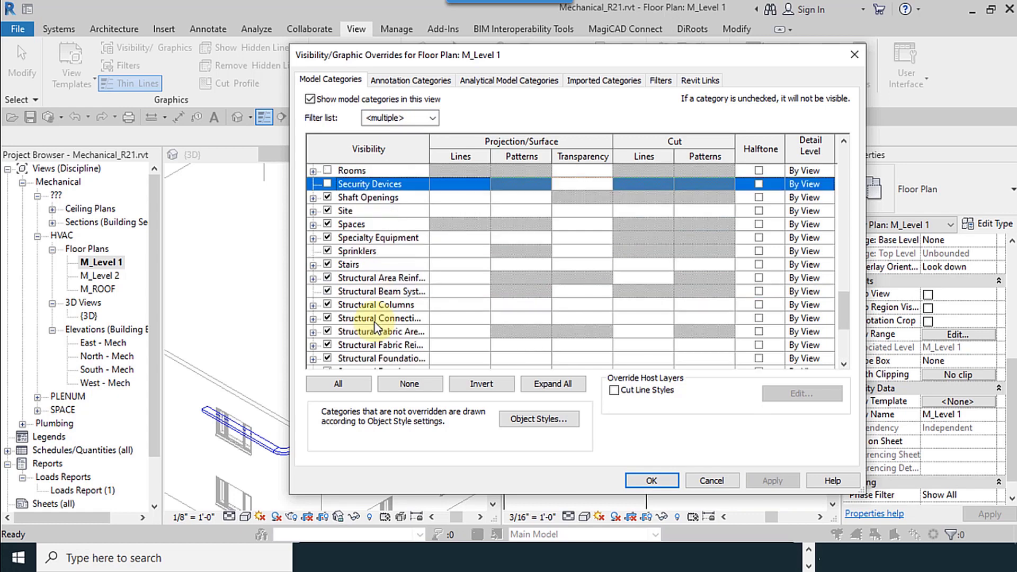
pyautogui.press('s')
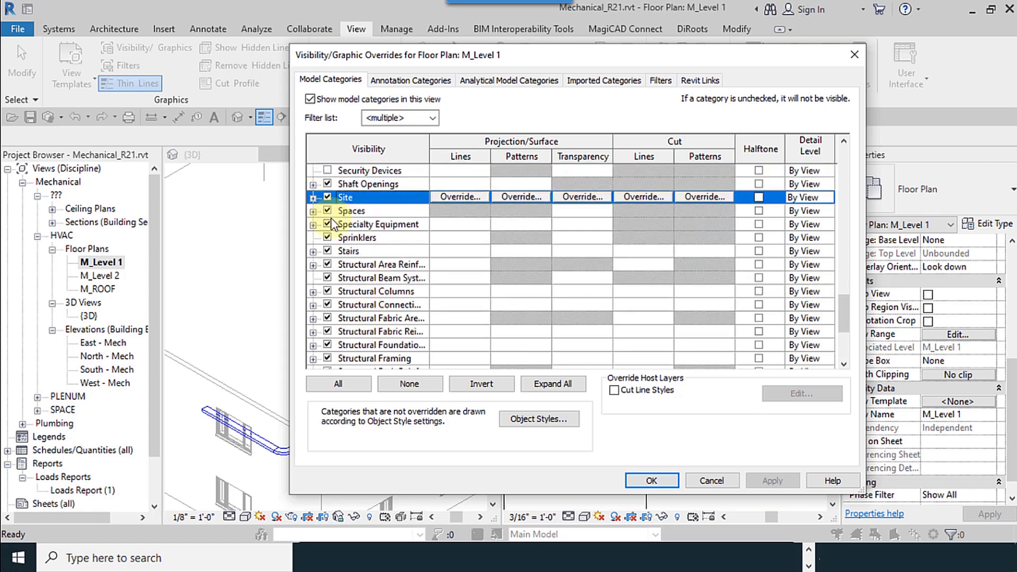
pyautogui.click(328, 212)
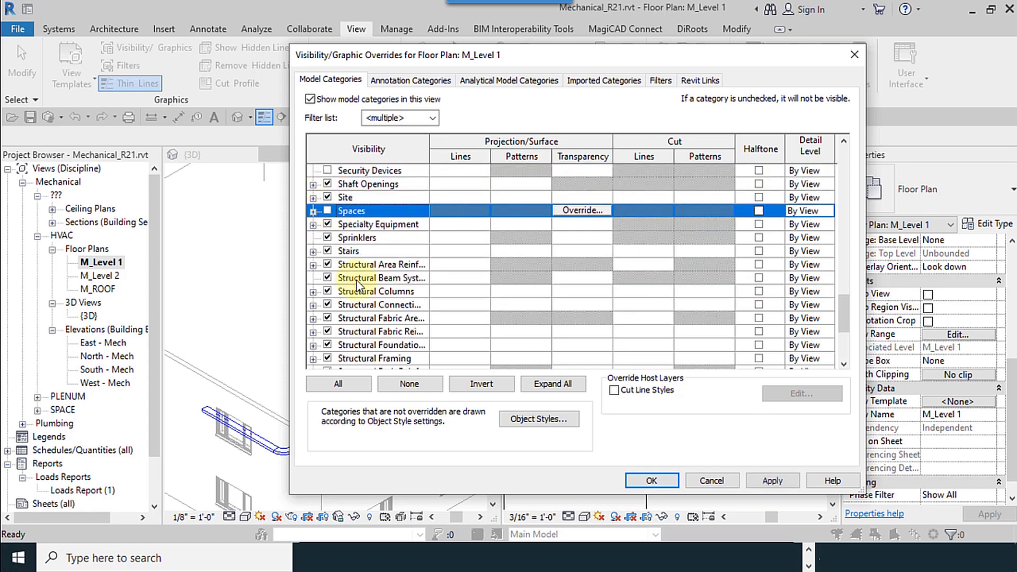
# - Turn off the HVAC Zones model category as well and apply the visibility overrides
pyautogui.scroll(3, 364, 278)
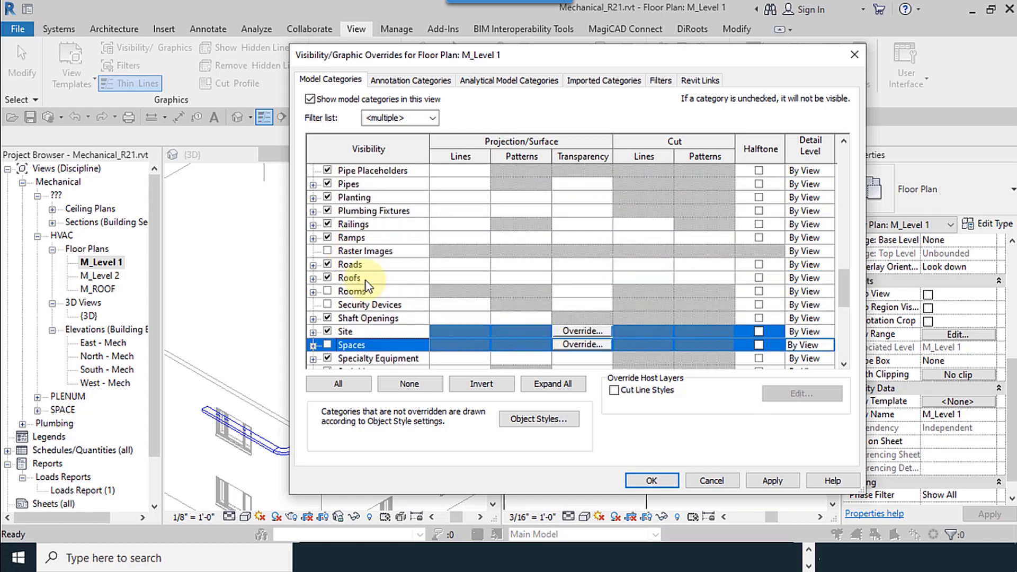
pyautogui.scroll(-2, 366, 280)
pyautogui.press('h')
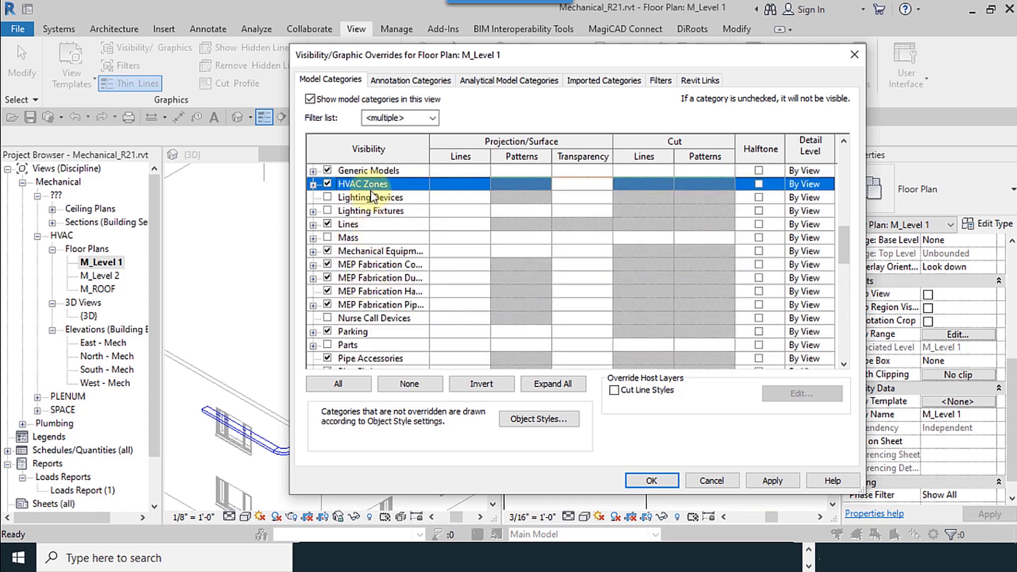
pyautogui.click(327, 184)
pyautogui.click(660, 481)
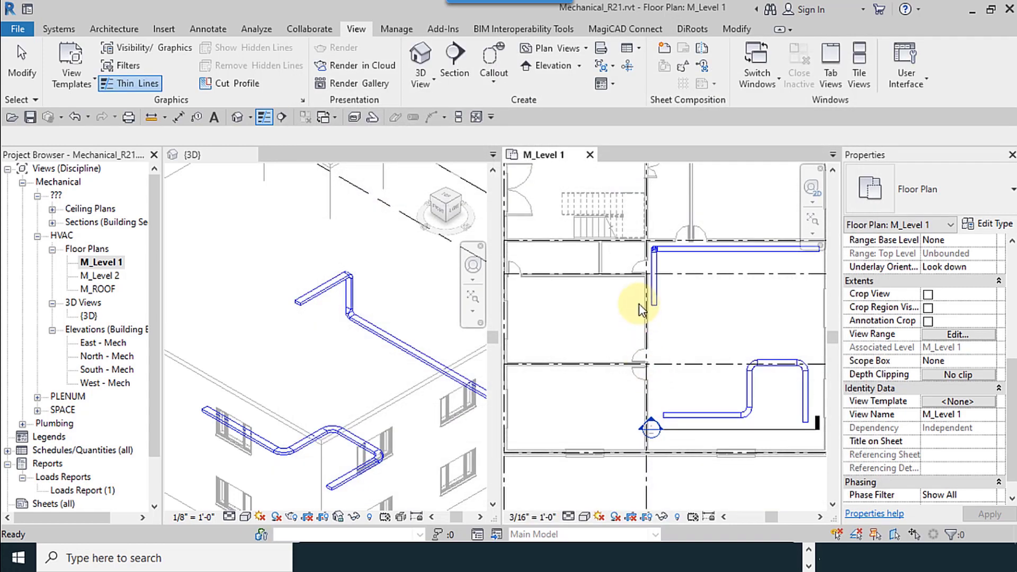
# - Start the Duct tool and extend the 15' 0" duct from its free end along the wall toward grid 4
pyautogui.scroll(-2, 615, 361)
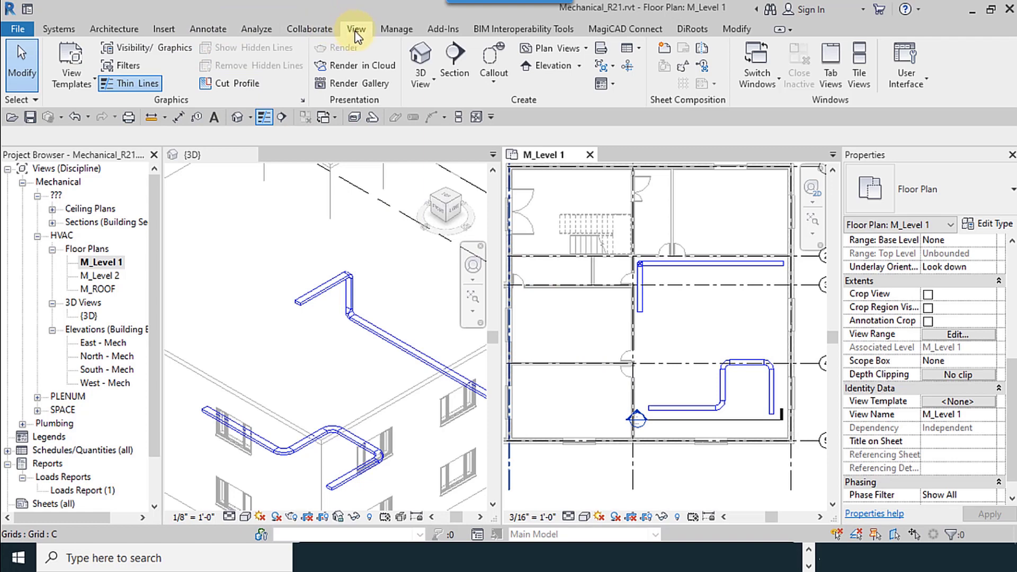
pyautogui.click(66, 29)
pyautogui.click(317, 63)
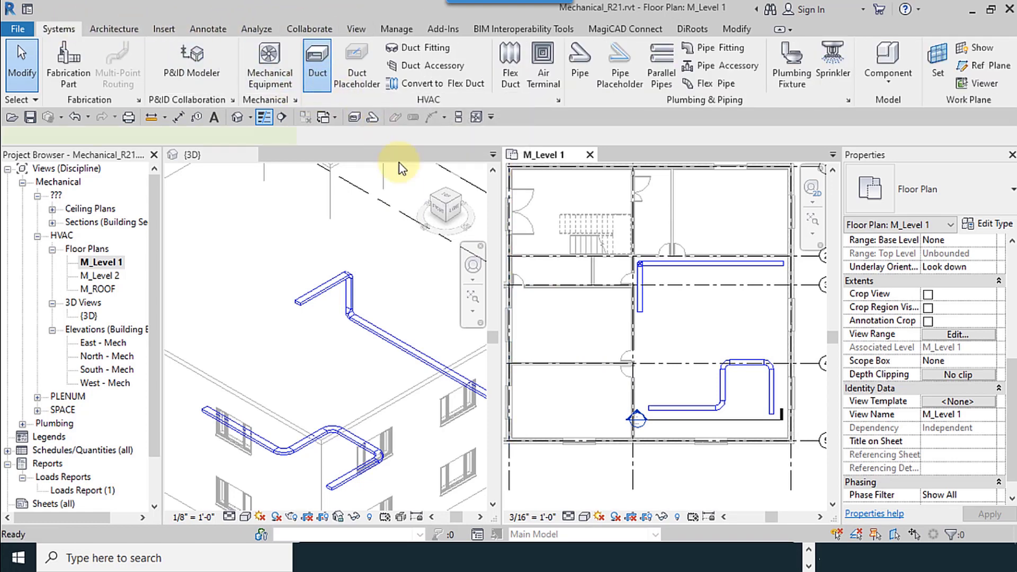
pyautogui.scroll(4, 641, 318)
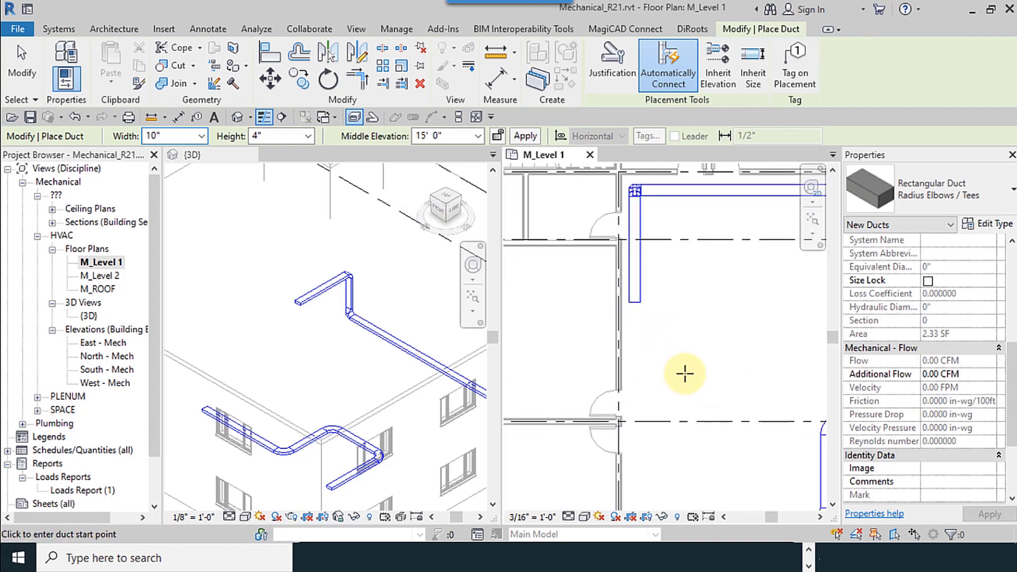
pyautogui.moveTo(702, 400); pyautogui.dragTo(623, 401, button='middle')
pyautogui.moveTo(643, 361); pyautogui.dragTo(727, 322, button='middle')
pyautogui.click(640, 263)
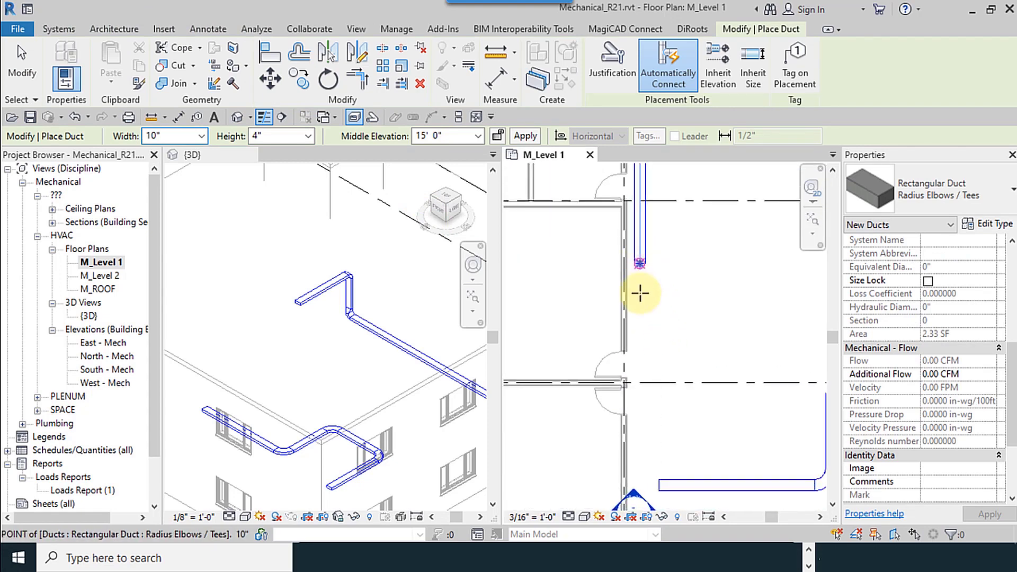
pyautogui.click(639, 311)
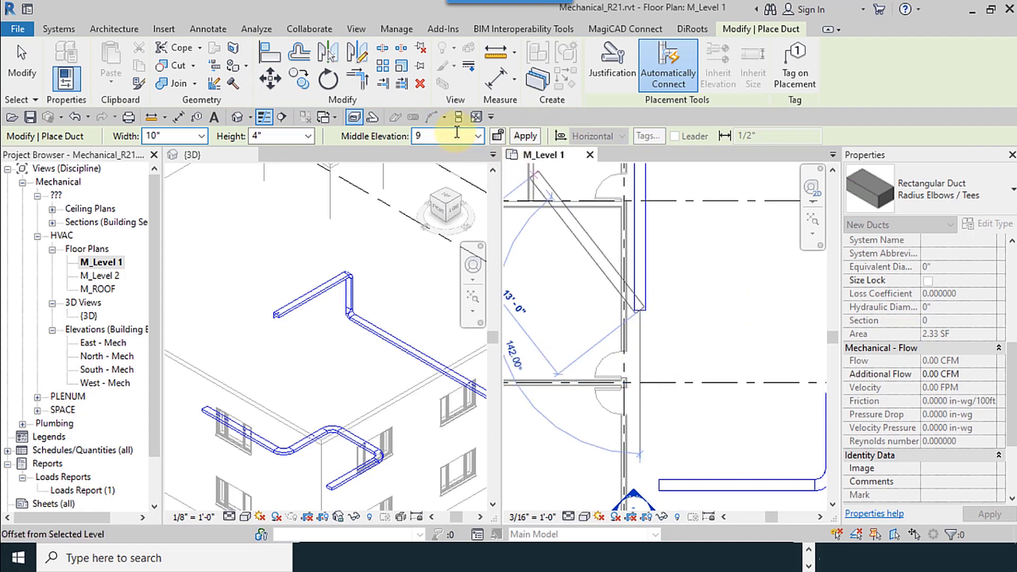
# - Set the middle elevation to 9' 0", continue the run about 4' 6" toward grid 4, and turn it 90° for about 9' 6"
pyautogui.press('Return')
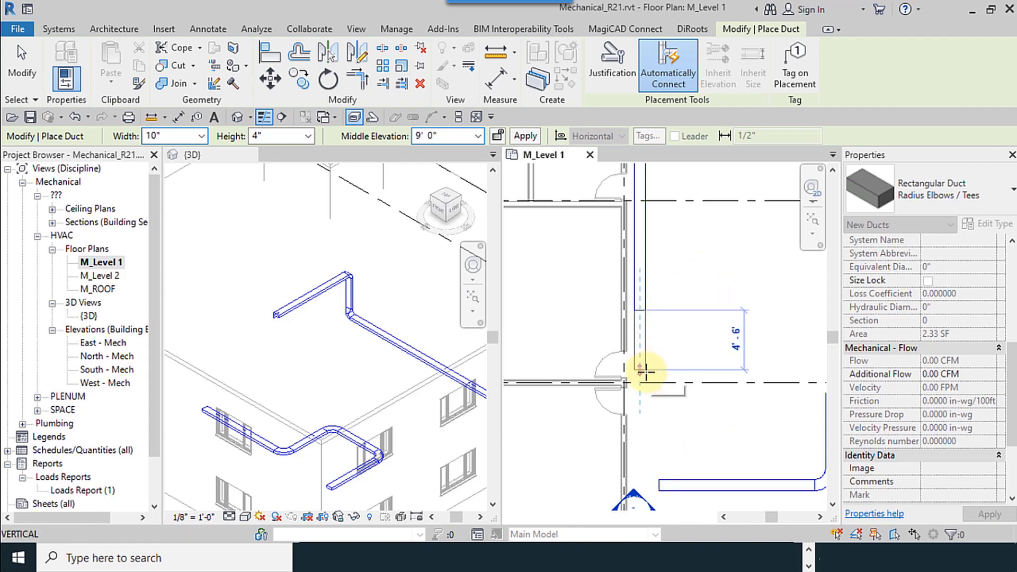
pyautogui.click(641, 371)
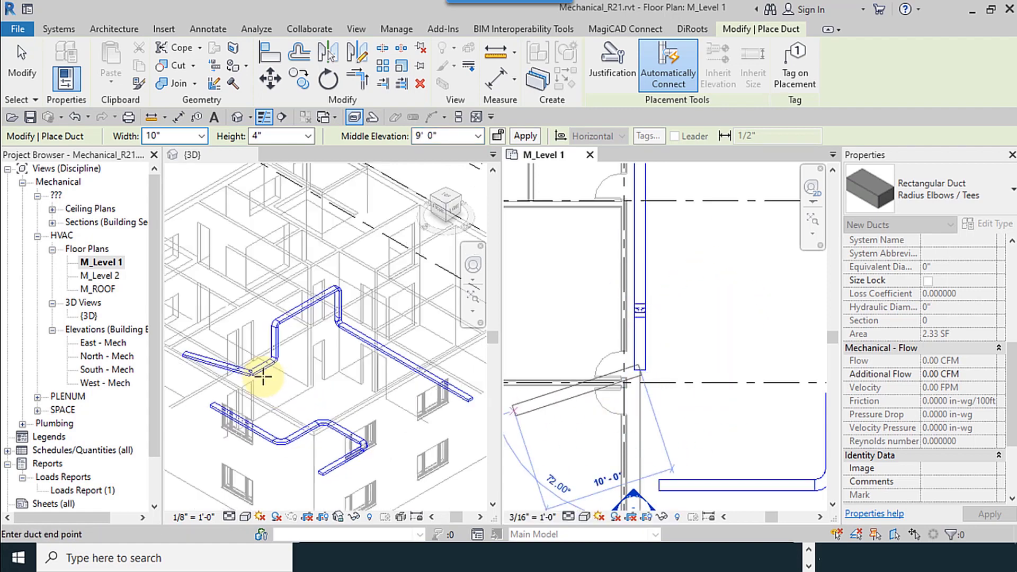
pyautogui.click(767, 369)
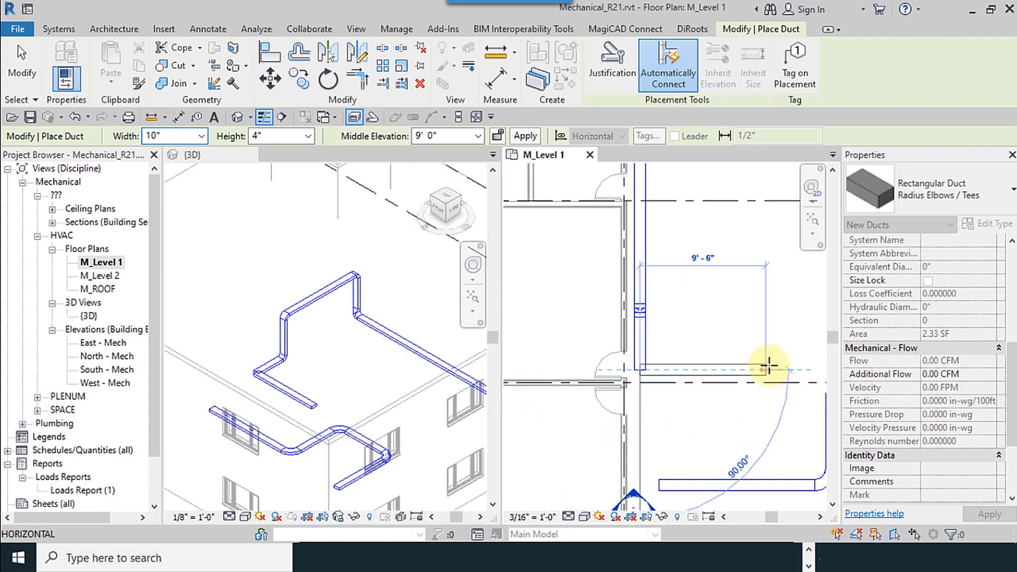
pyautogui.scroll(1, 747, 355)
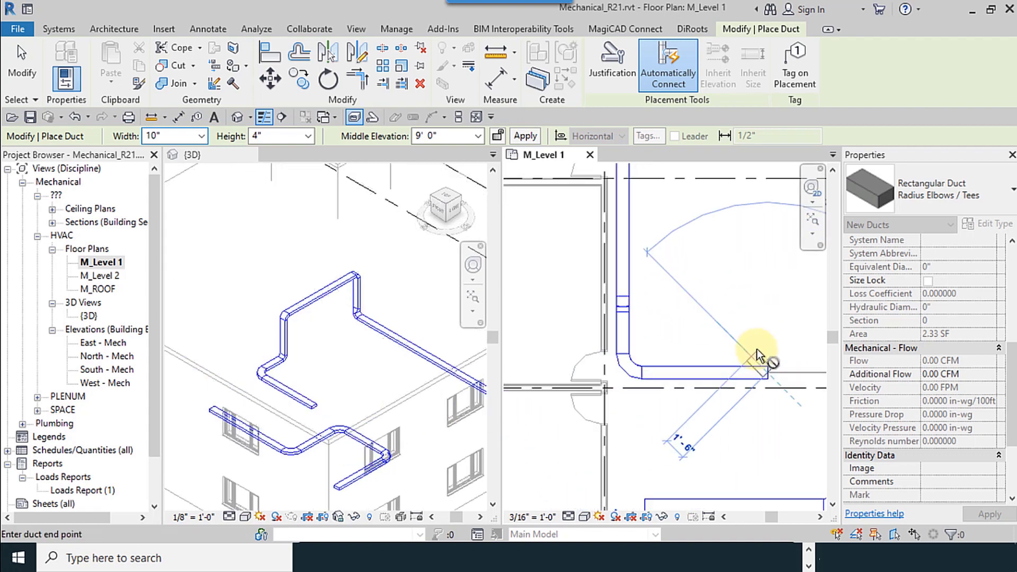
# - Set the middle elevation to 15' 0" and apply it to create a vertical riser at the run's end
pyautogui.moveTo(756, 352); pyautogui.dragTo(669, 351, button='middle')
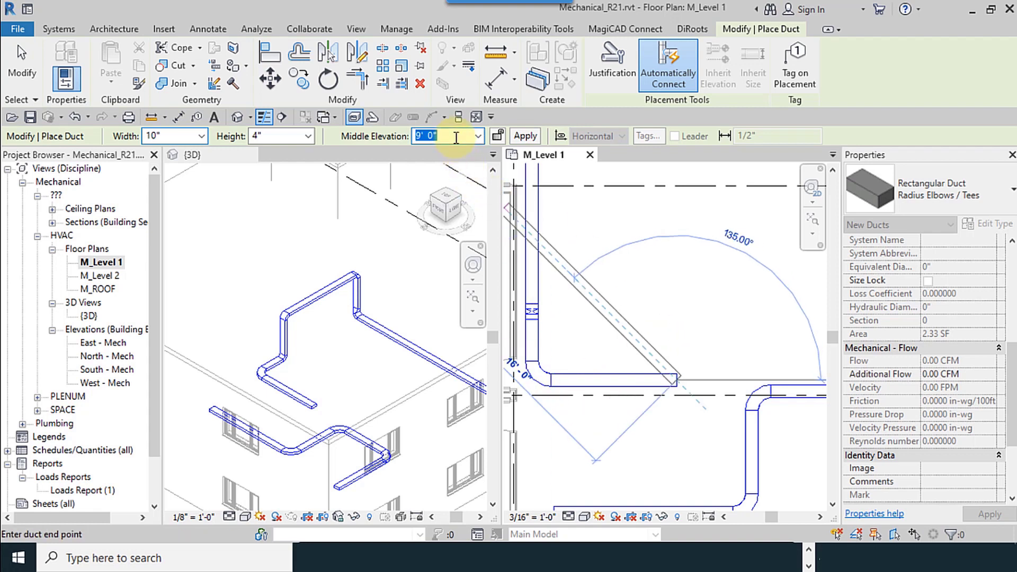
pyautogui.press('Return')
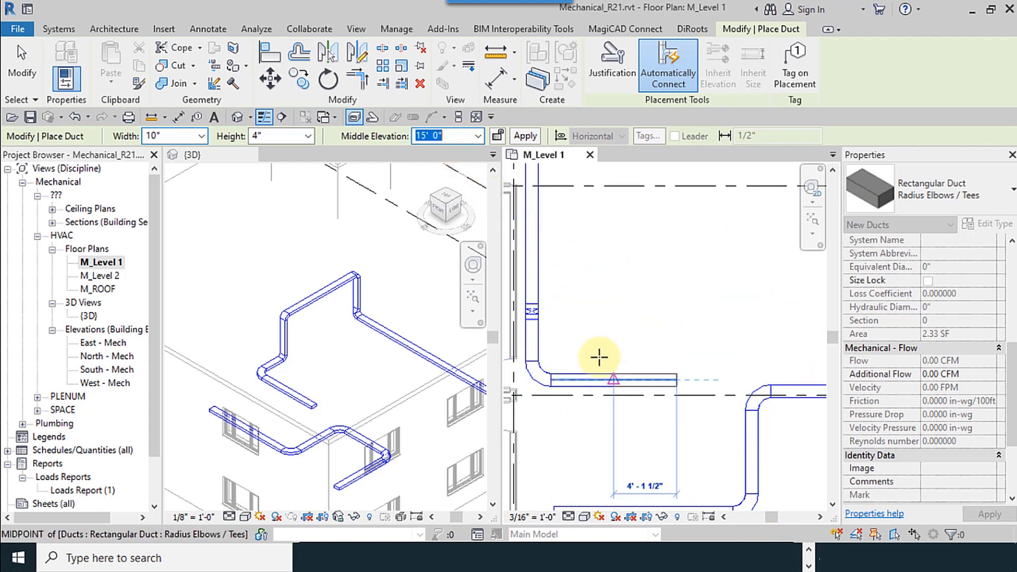
pyautogui.click(526, 137)
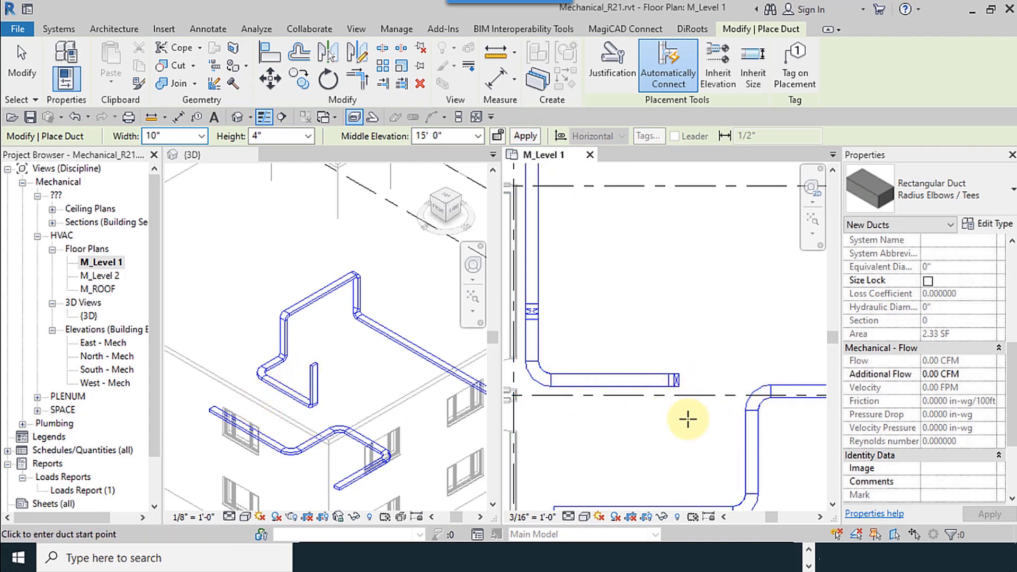
pyautogui.scroll(-2, 686, 448)
pyautogui.scroll(5, 618, 418)
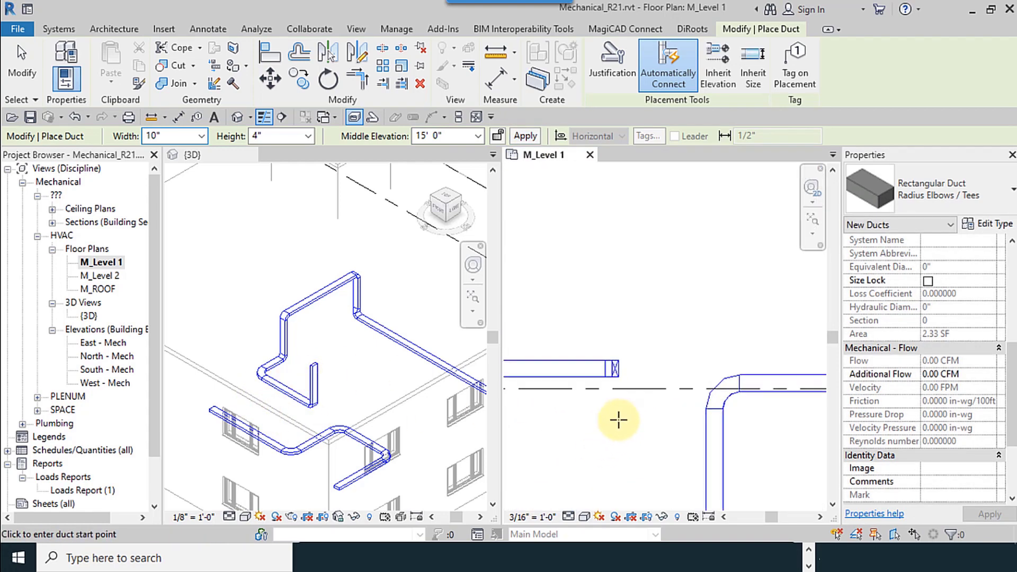
pyautogui.click(613, 328)
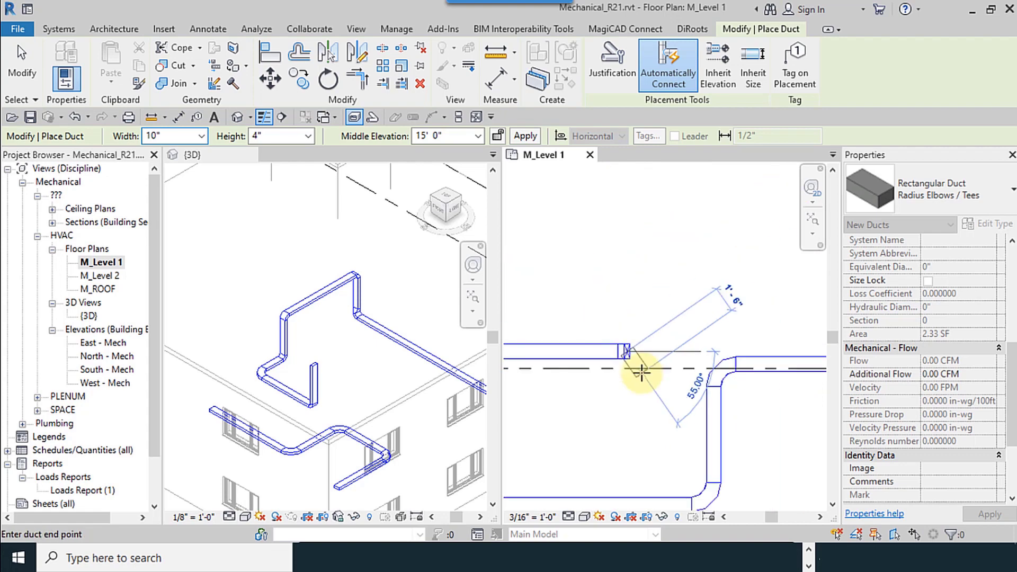
pyautogui.click(21, 64)
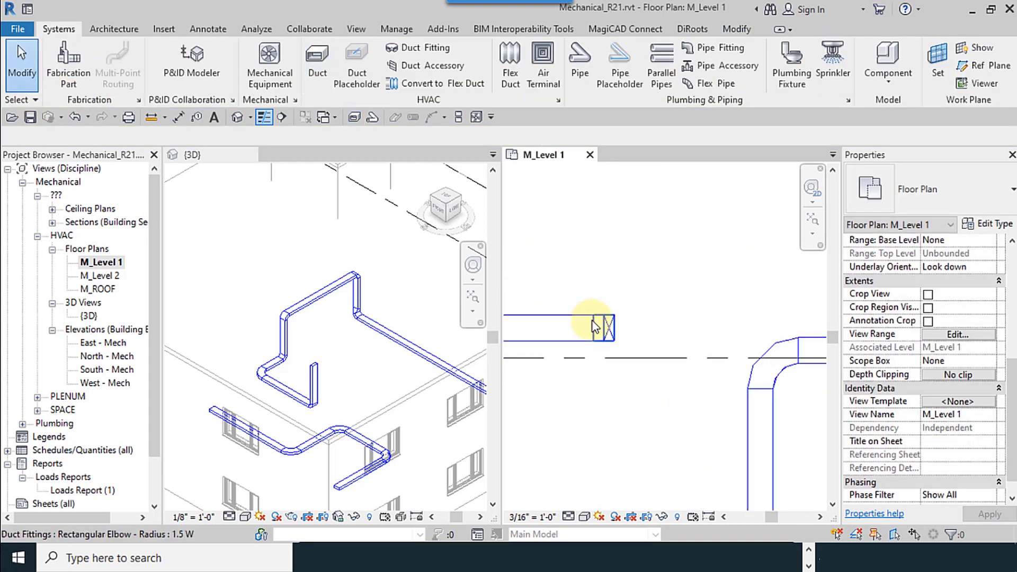
# - Draw a duct from the open end connector of the long run near grid 2, past grid 3, and turn it back about 7' 0" before grid 4
pyautogui.scroll(-6, 596, 320)
pyautogui.moveTo(647, 298); pyautogui.dragTo(630, 338, button='middle')
pyautogui.scroll(1, 671, 250)
pyautogui.scroll(4, 670, 256)
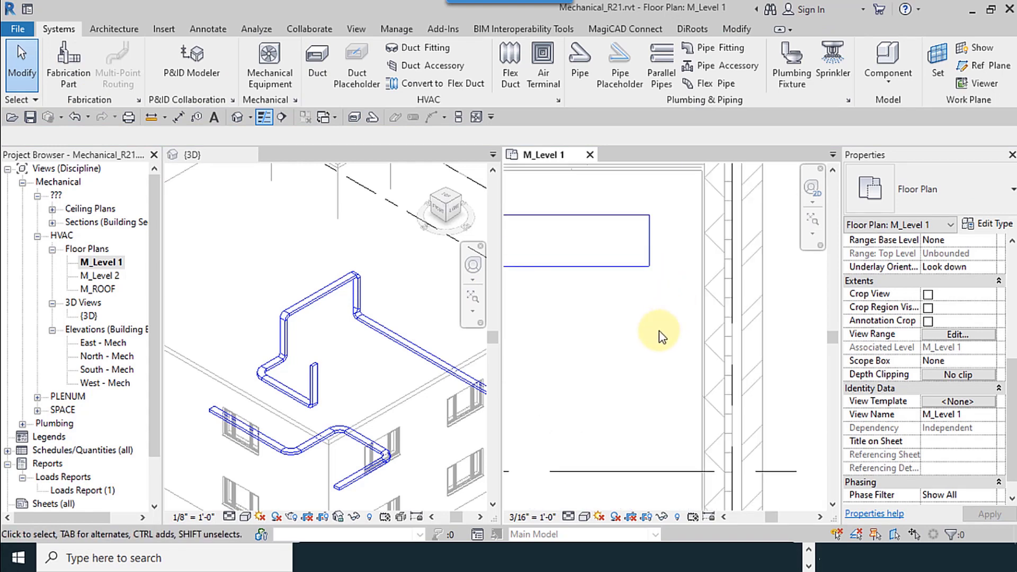
pyautogui.click(640, 270)
pyautogui.moveTo(615, 331)
pyautogui.mouseDown(button='middle')
pyautogui.moveTo(640, 290)
pyautogui.moveTo(618, 336)
pyautogui.mouseUp(button='middle')
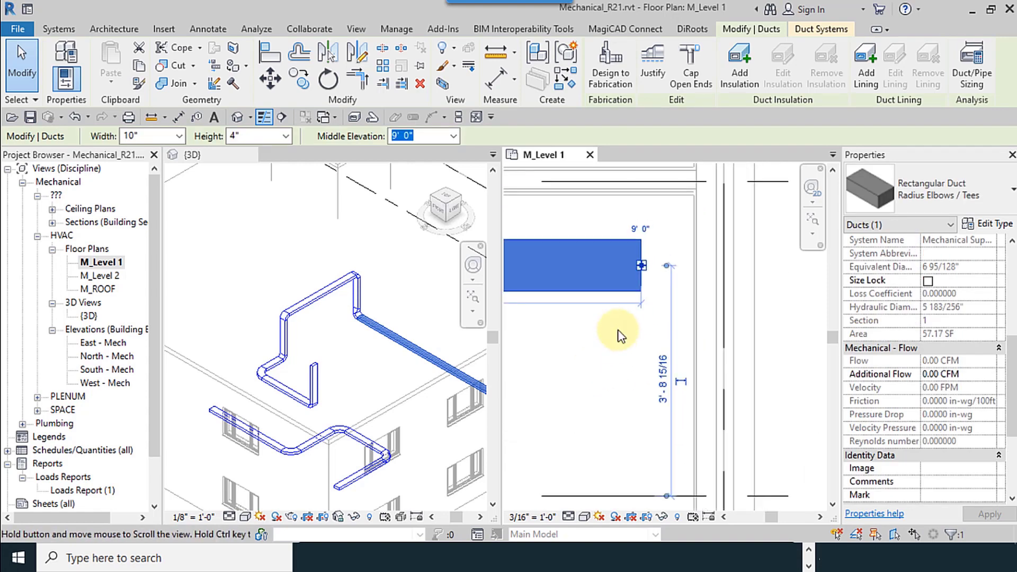
pyautogui.rightClick(644, 272)
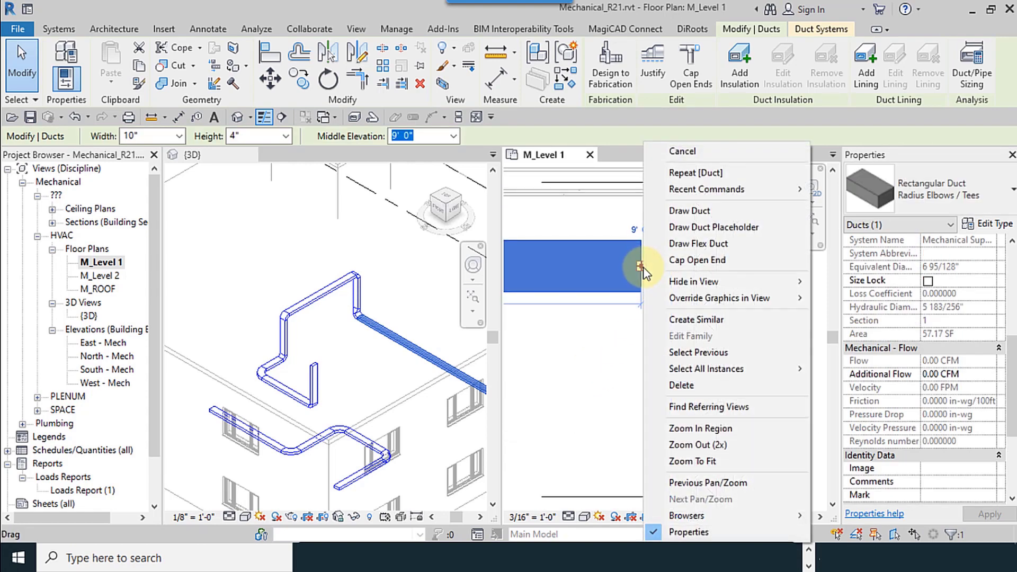
pyautogui.click(688, 211)
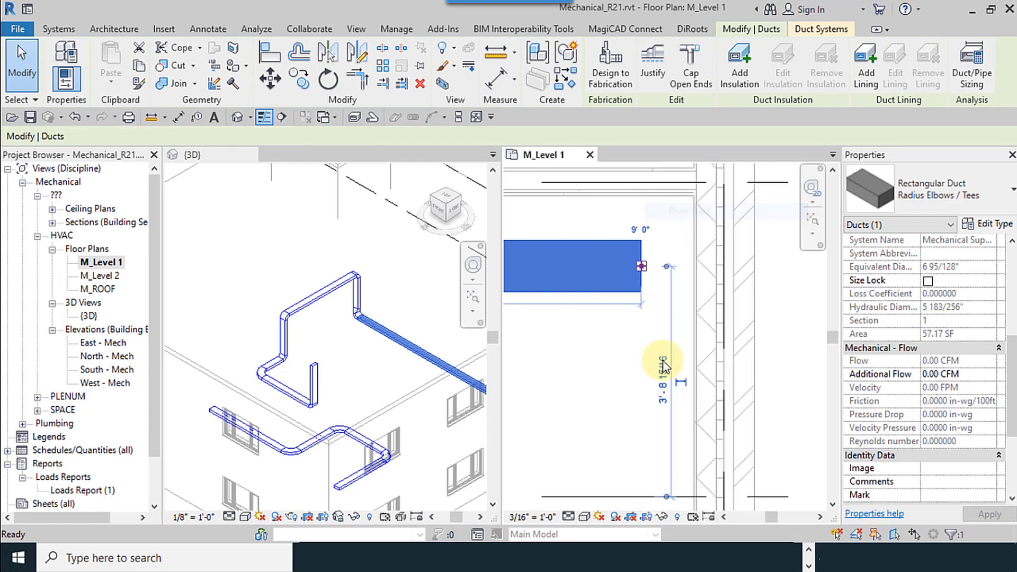
pyautogui.scroll(5, 595, 432)
pyautogui.scroll(-2, 679, 214)
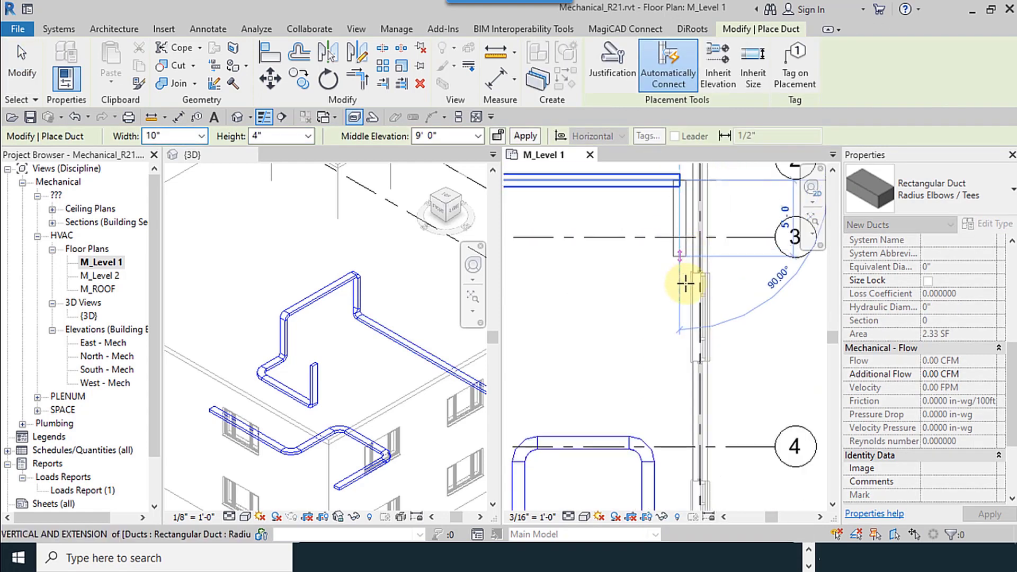
pyautogui.click(685, 366)
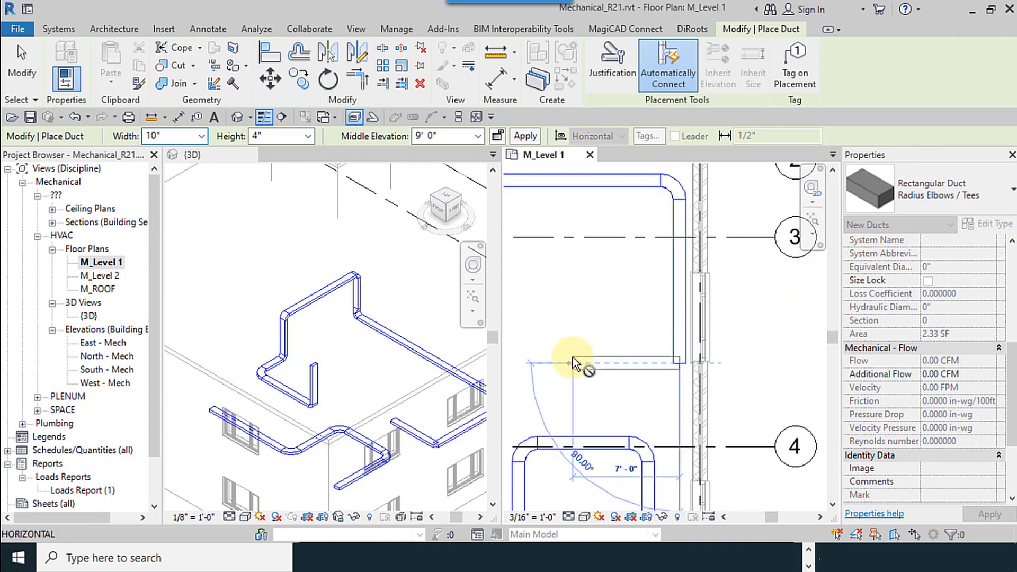
pyautogui.click(574, 364)
pyautogui.click(21, 69)
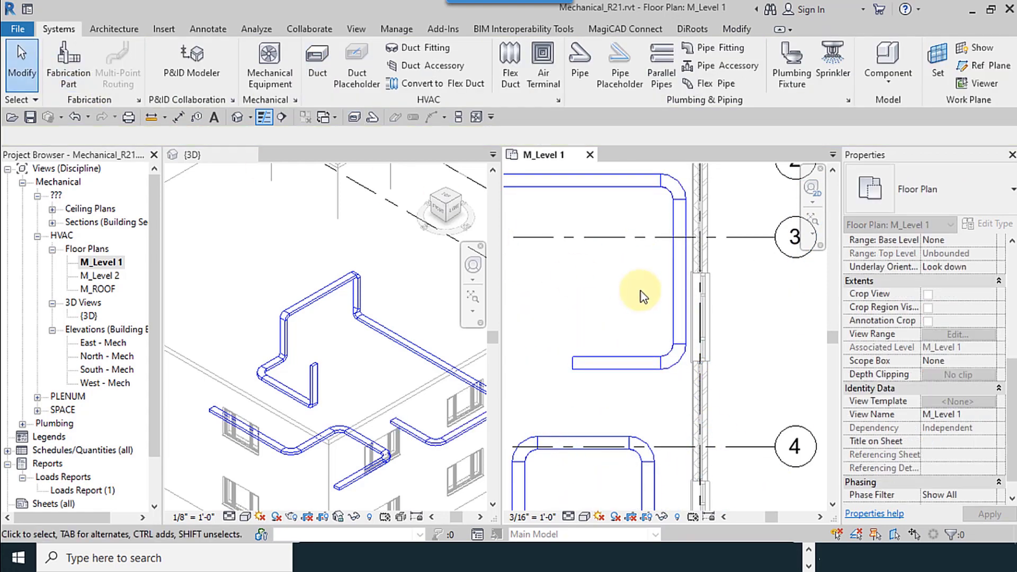
# - Use Create Similar on the new end segment to continue the run toward grid 3, turn it 90° for about 9' 6", and finish placement
pyautogui.moveTo(642, 291); pyautogui.dragTo(662, 288, button='middle')
pyautogui.click(628, 361)
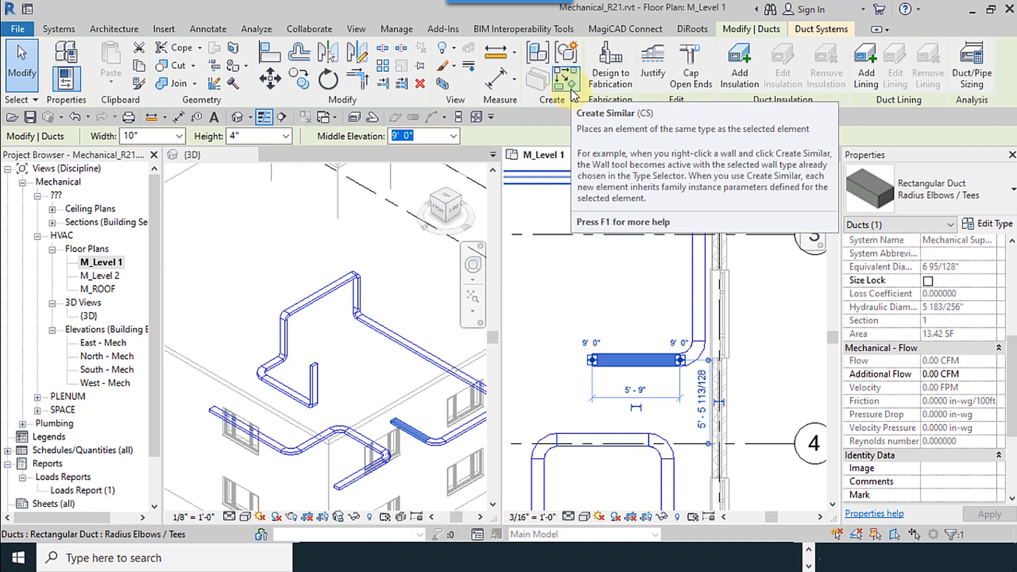
pyautogui.rightClick(626, 359)
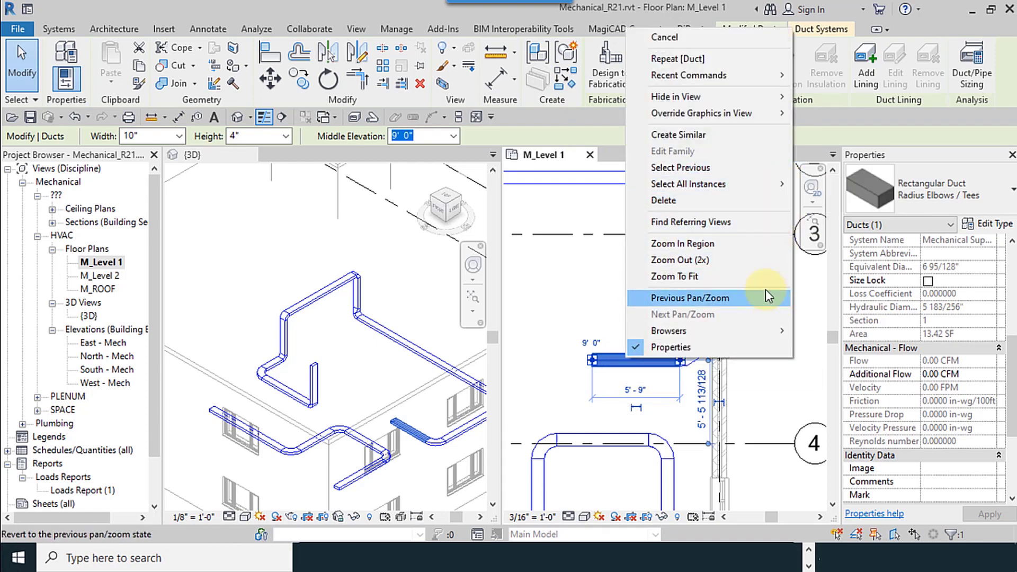
pyautogui.click(752, 135)
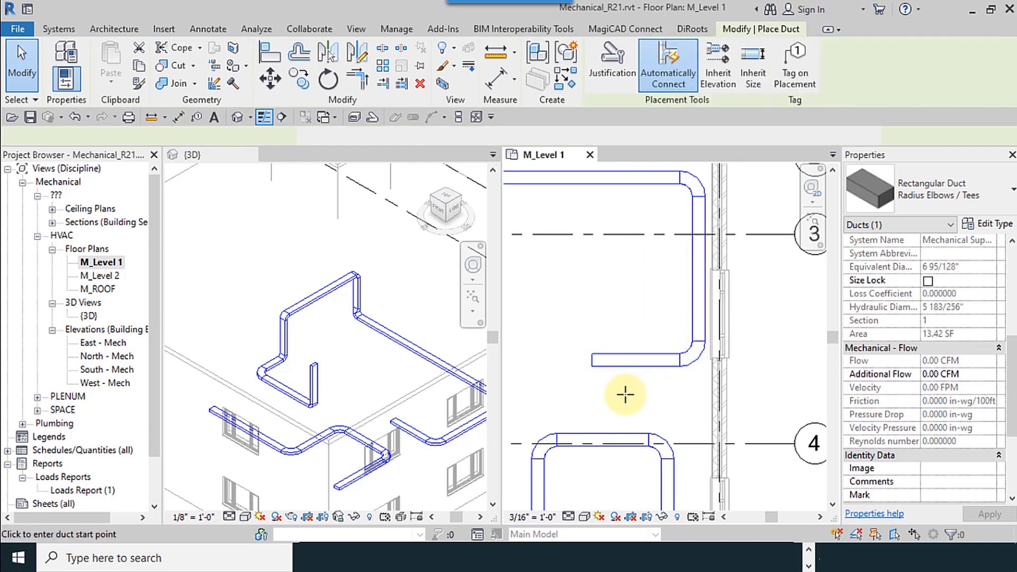
pyautogui.moveTo(601, 386); pyautogui.dragTo(694, 339, button='middle')
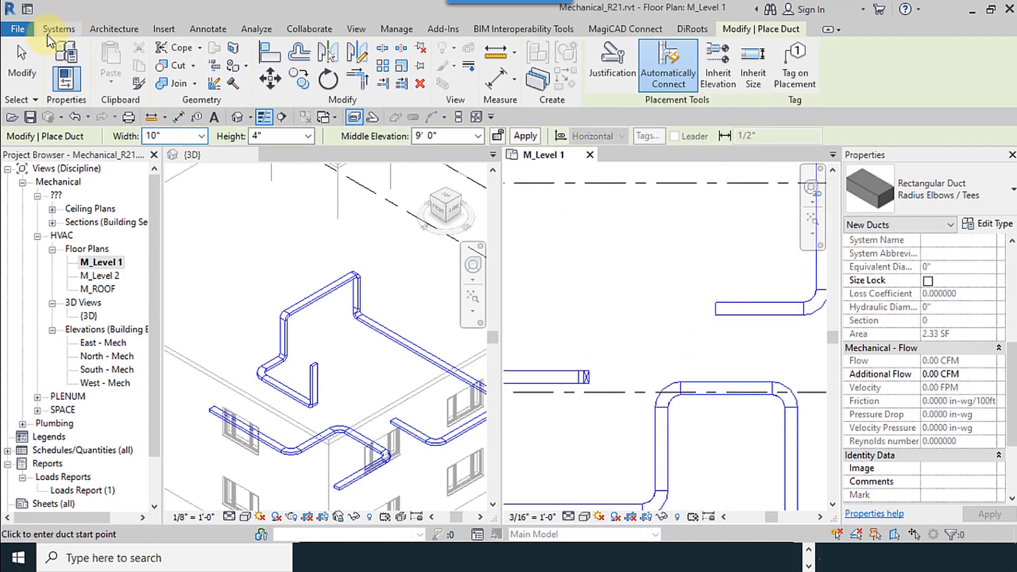
pyautogui.click(716, 309)
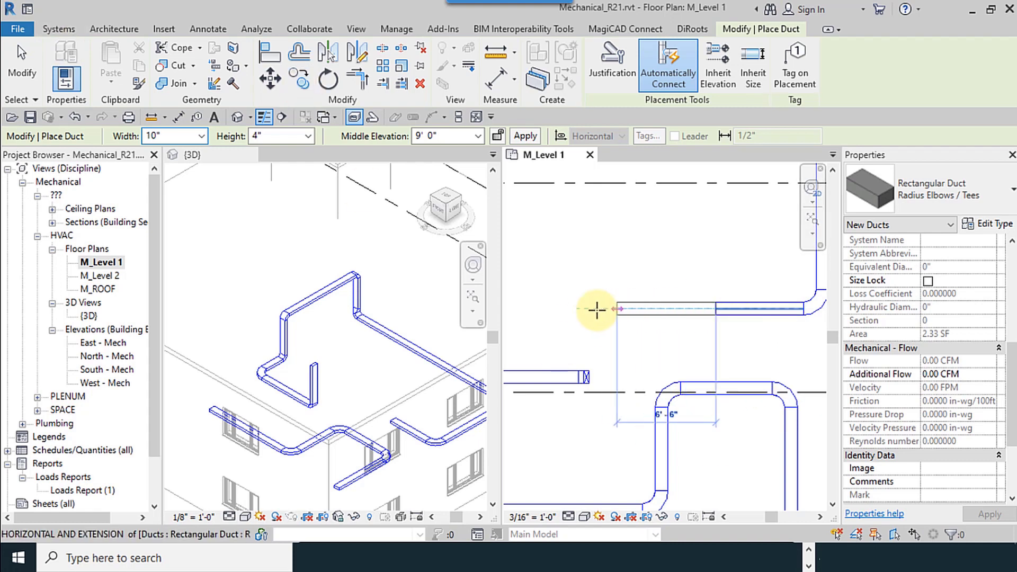
pyautogui.click(711, 232)
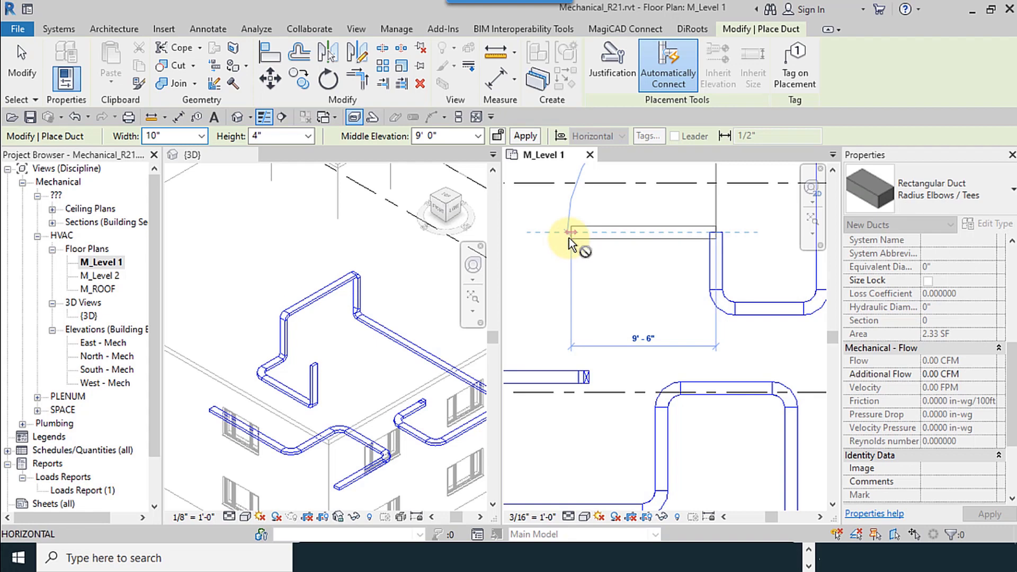
pyautogui.click(569, 237)
pyautogui.moveTo(569, 238); pyautogui.dragTo(659, 236, button='middle')
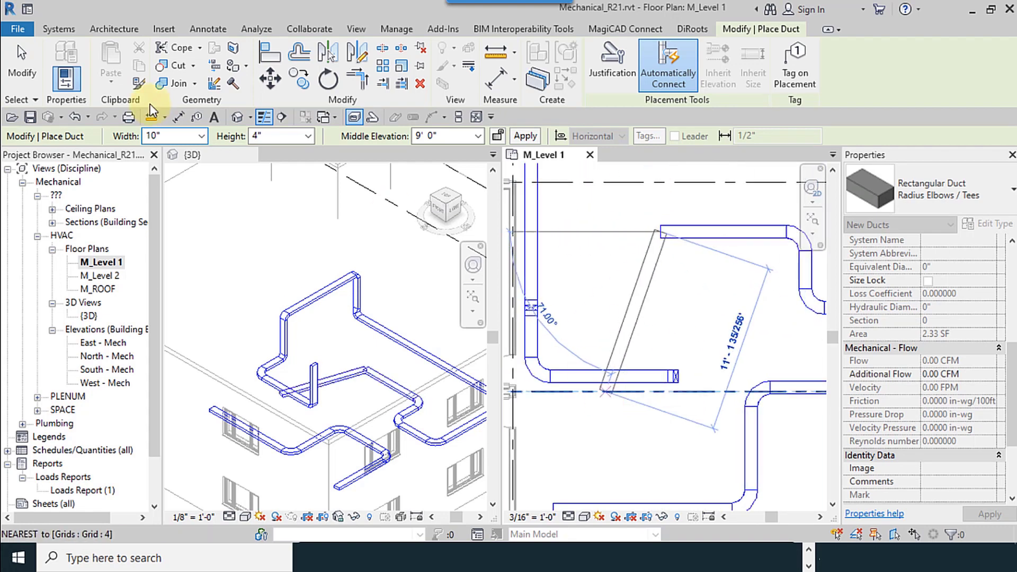
pyautogui.click(22, 68)
# - Use Create Similar on the horizontal duct just above grid 5, with the middle elevation set to 12' 0" and the width to 16"
pyautogui.scroll(-3, 613, 262)
pyautogui.moveTo(719, 359); pyautogui.dragTo(729, 359, button='middle')
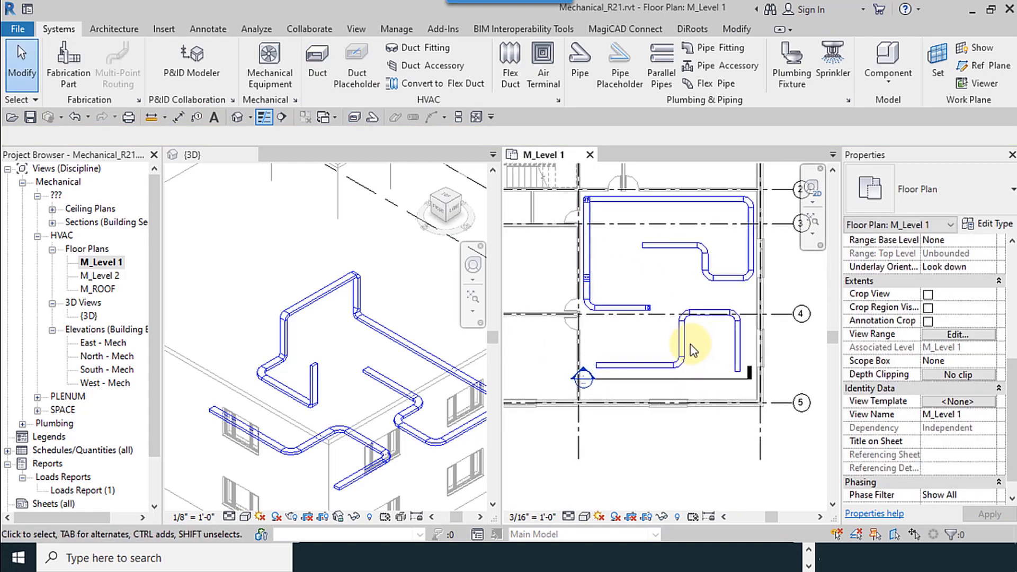
pyautogui.moveTo(649, 386); pyautogui.dragTo(649, 354, button='middle')
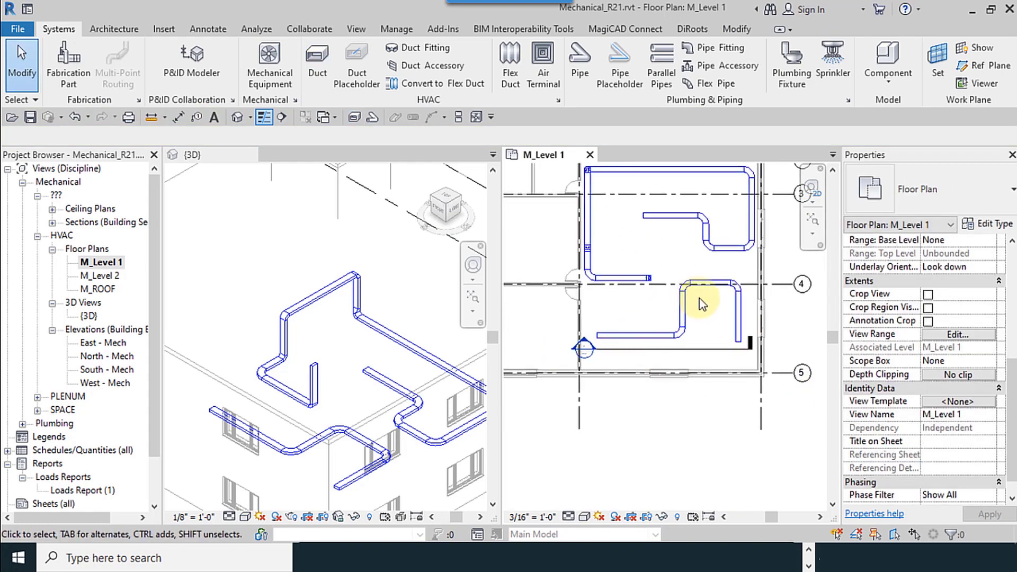
pyautogui.scroll(2, 700, 301)
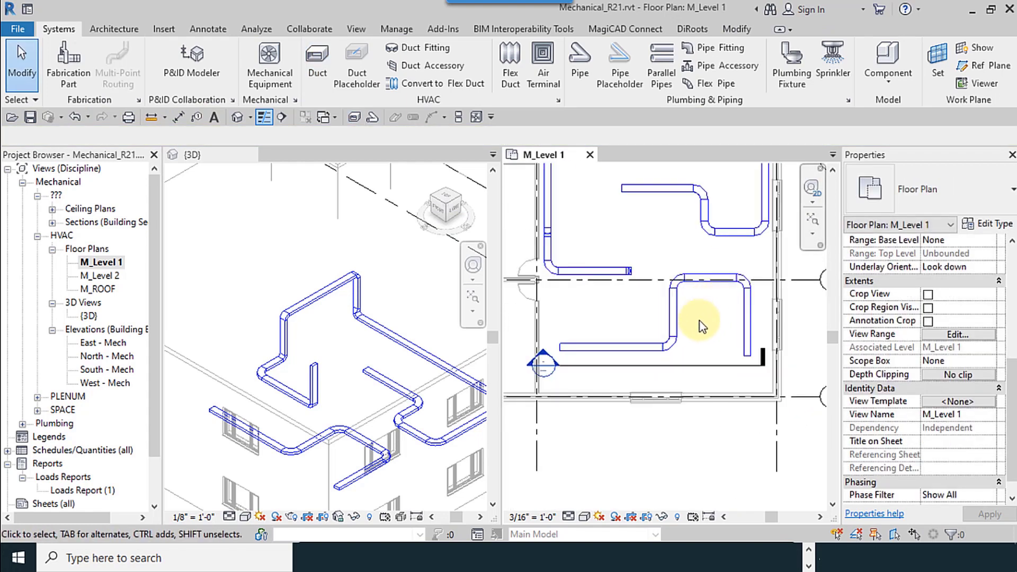
pyautogui.click(625, 355)
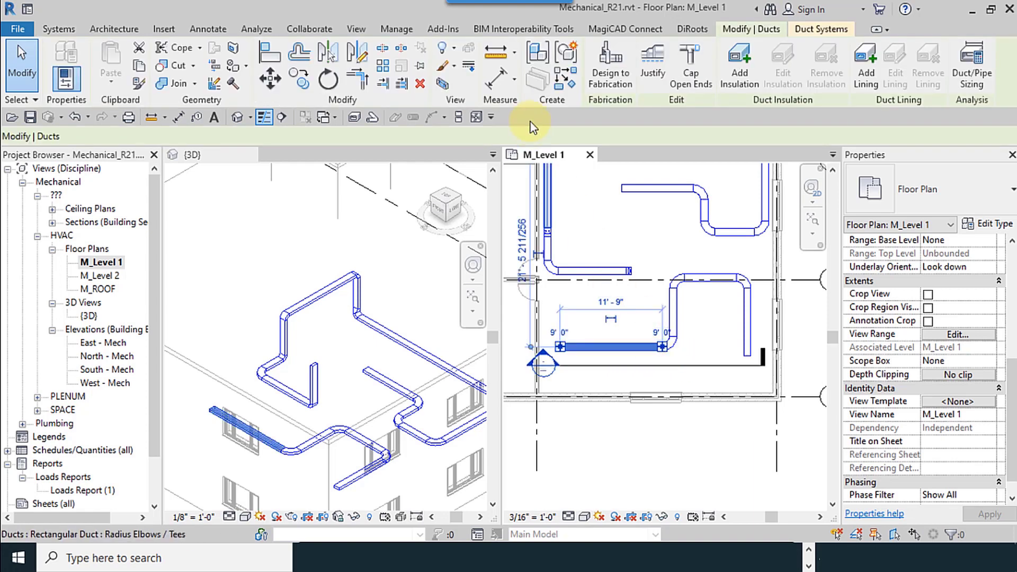
pyautogui.click(558, 87)
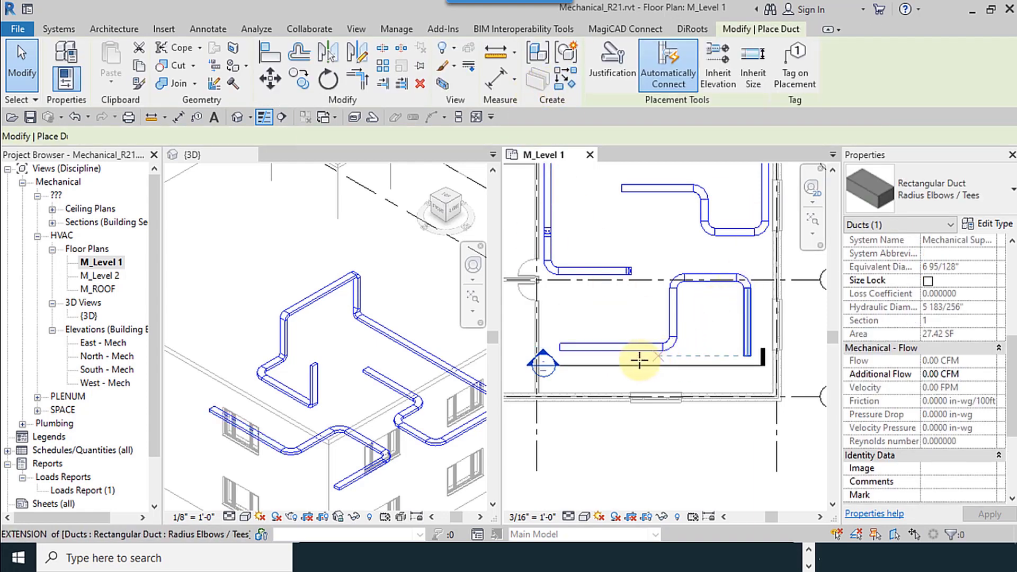
pyautogui.click(450, 136)
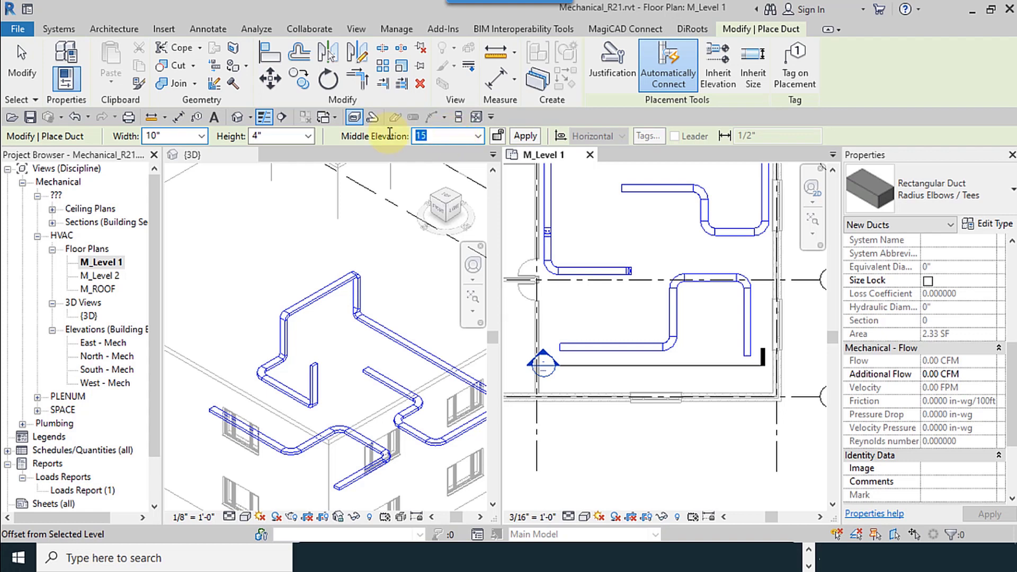
pyautogui.press('Return')
pyautogui.scroll(3, 556, 375)
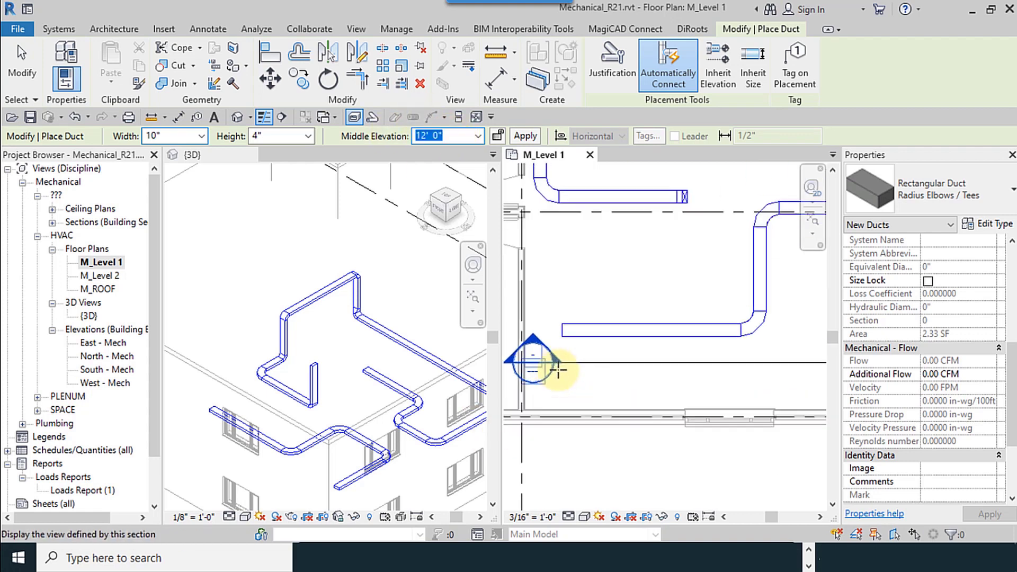
pyautogui.click(202, 136)
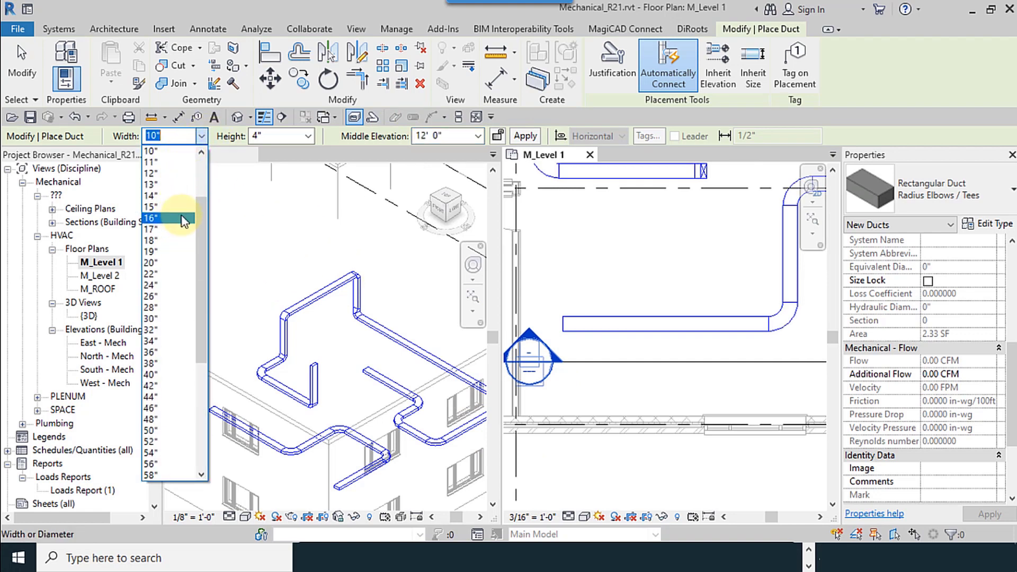
pyautogui.click(175, 218)
# - Draw a 16" x 4" duct overlapping the existing run above grid 5, turn it 90° past grid 4, then 90° parallel to that grid, and finish placement
pyautogui.click(545, 334)
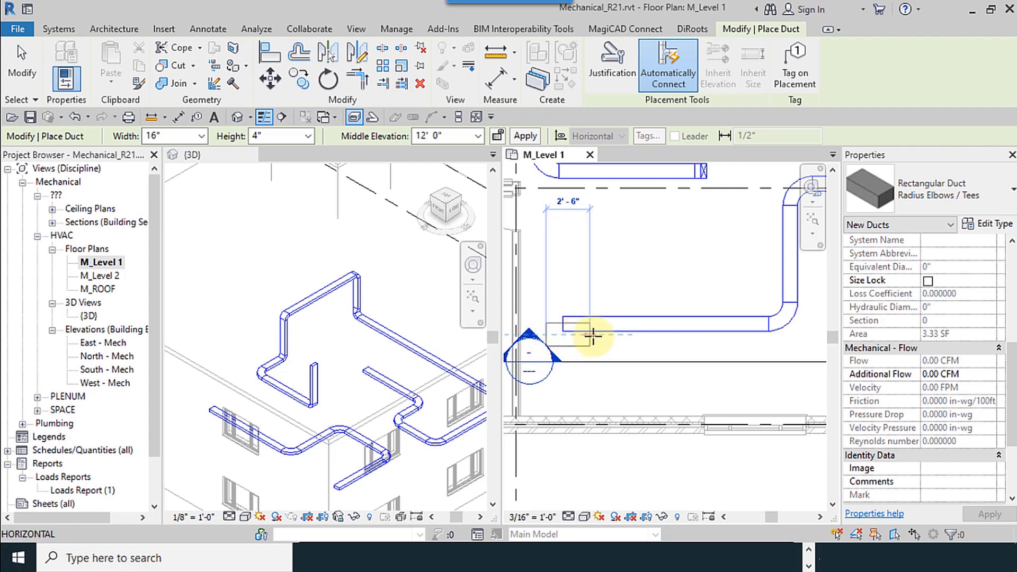
pyautogui.moveTo(702, 354); pyautogui.dragTo(619, 341, button='middle')
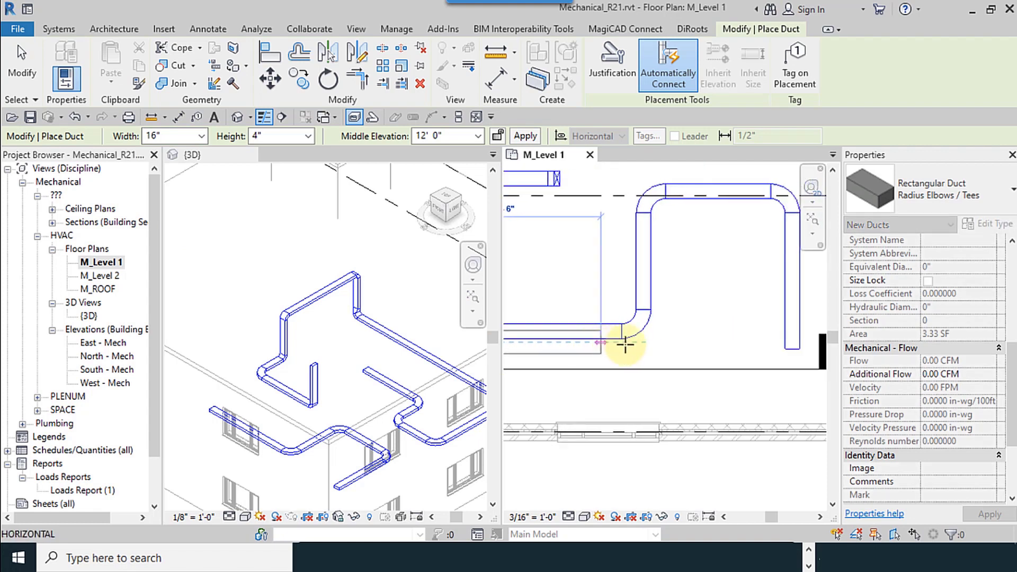
pyautogui.click(662, 338)
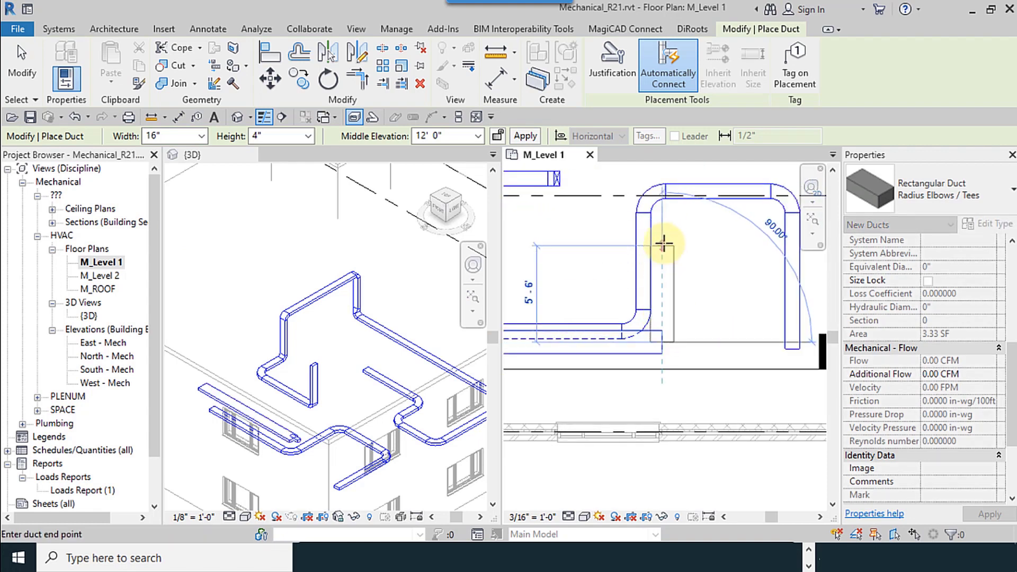
pyautogui.click(660, 168)
pyautogui.moveTo(655, 183); pyautogui.dragTo(607, 228, button='middle')
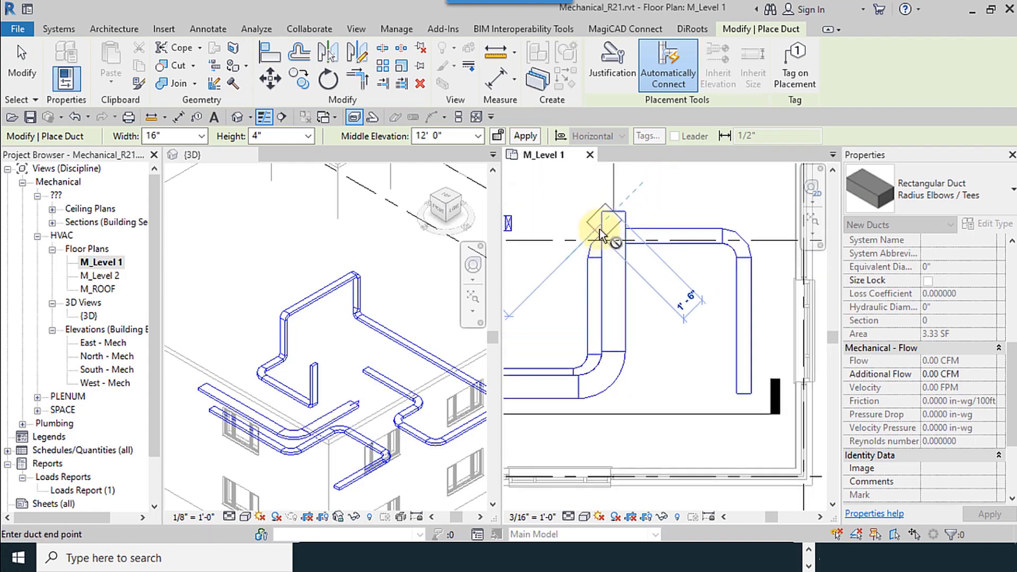
pyautogui.click(762, 210)
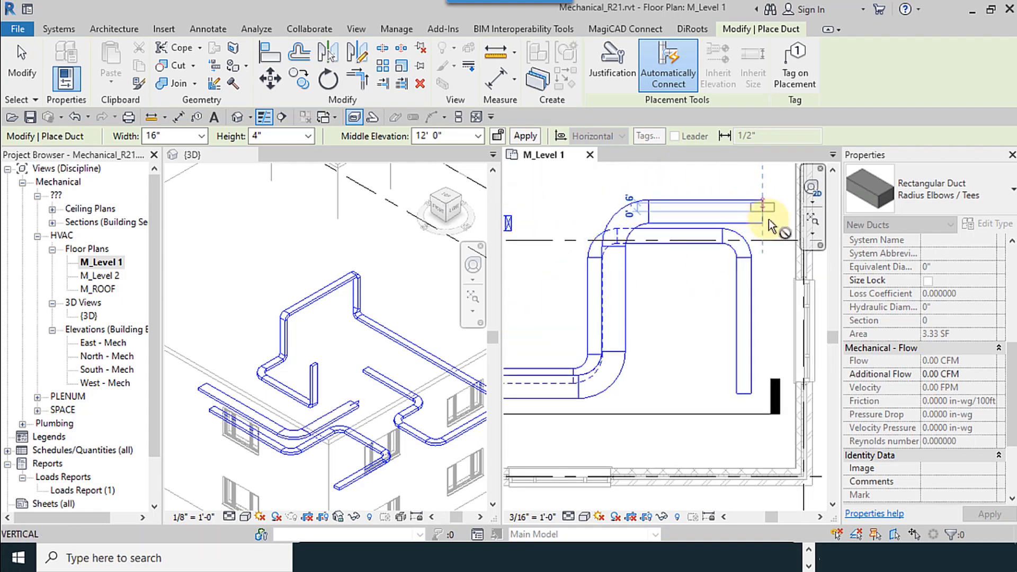
pyautogui.click(21, 68)
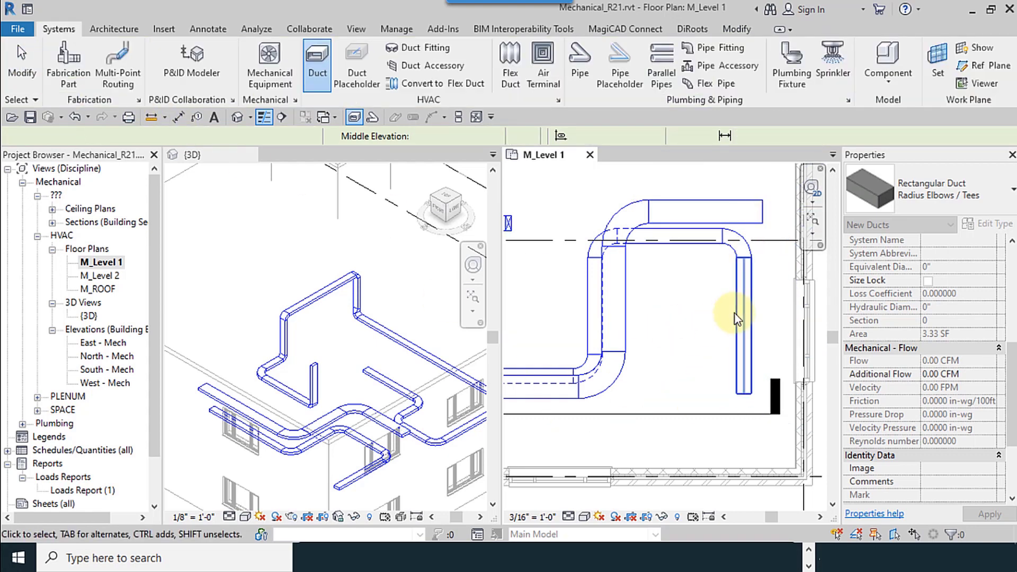
# - Select the overlapping elbows and adjoining ducts between grids 4 and 5, examine their different heights in the 3D view, and clear the selection
pyautogui.scroll(4, 556, 366)
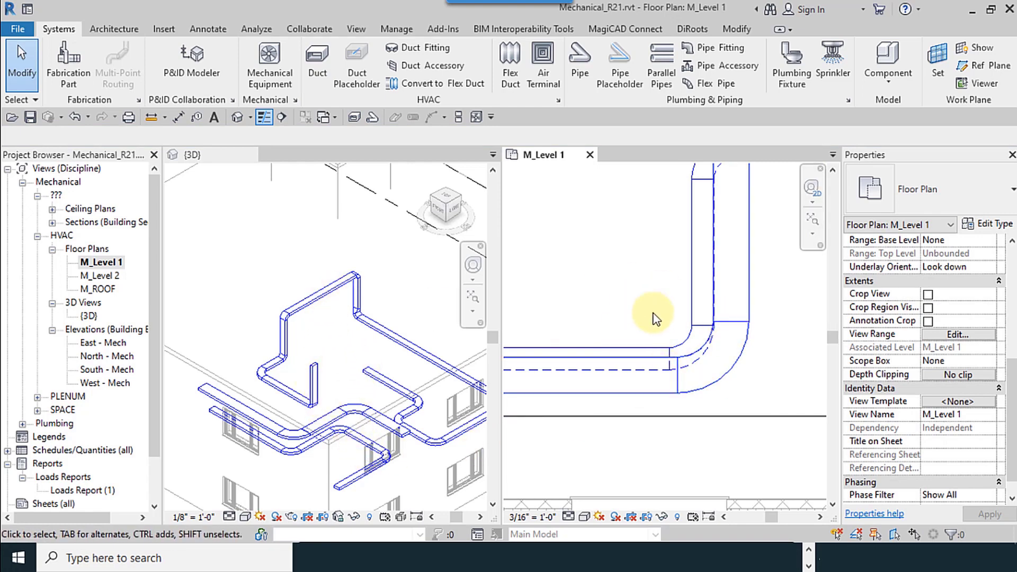
pyautogui.moveTo(765, 391); pyautogui.dragTo(630, 314)
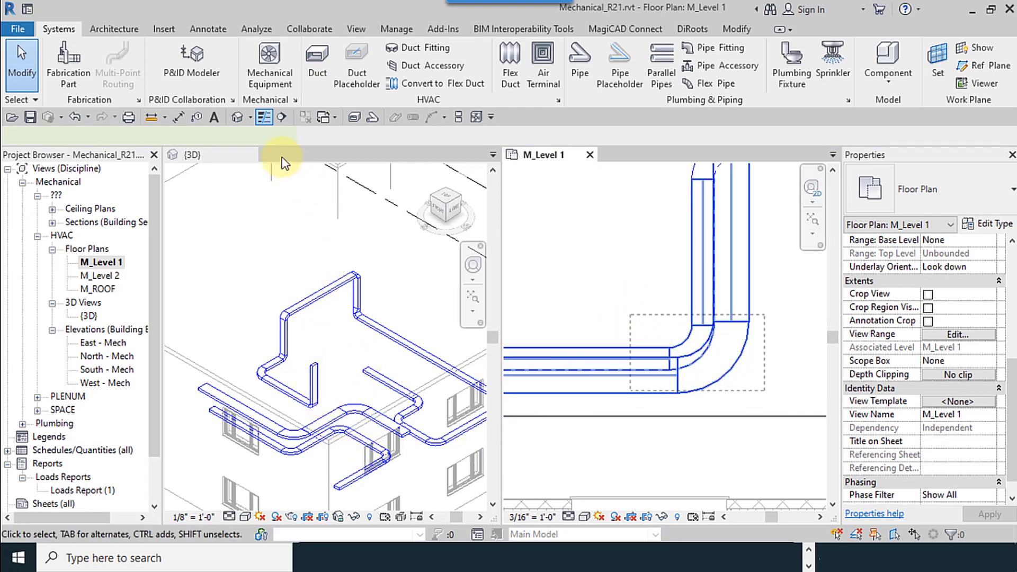
pyautogui.scroll(4, 295, 469)
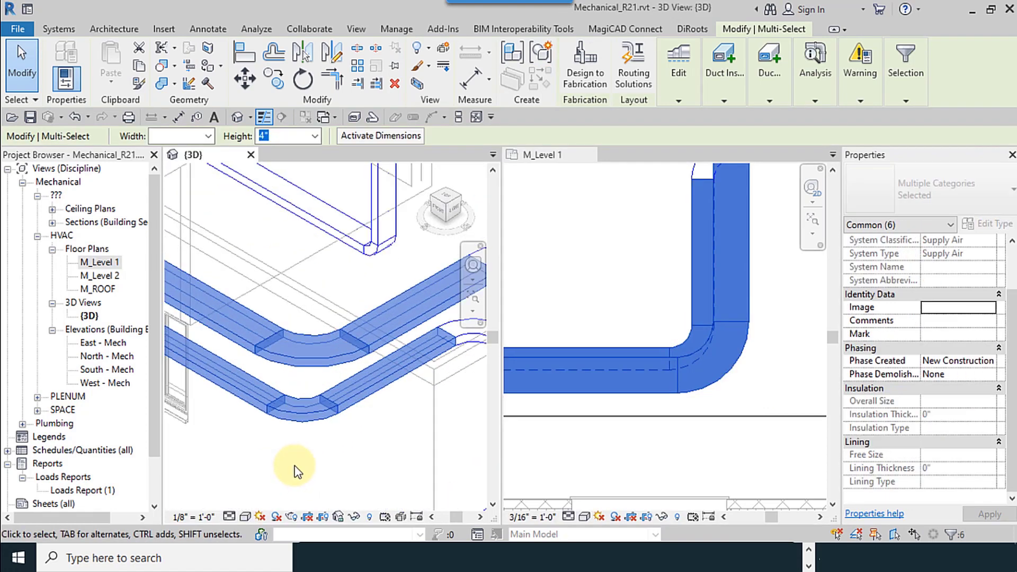
pyautogui.scroll(-5, 315, 319)
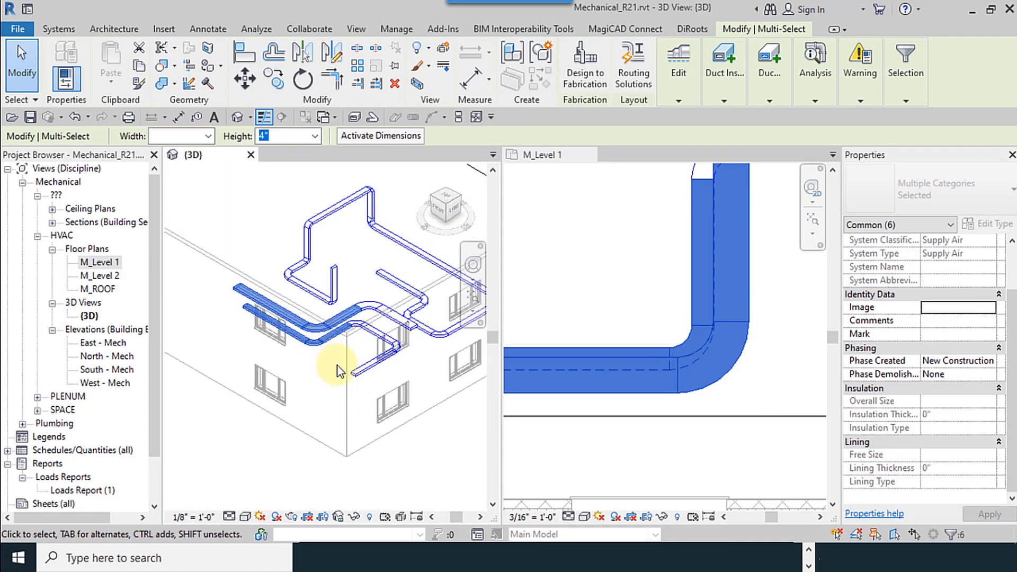
pyautogui.keyDown('shift'); pyautogui.moveTo(307, 365); pyautogui.dragTo(421, 405, button='middle'); pyautogui.keyUp('shift')
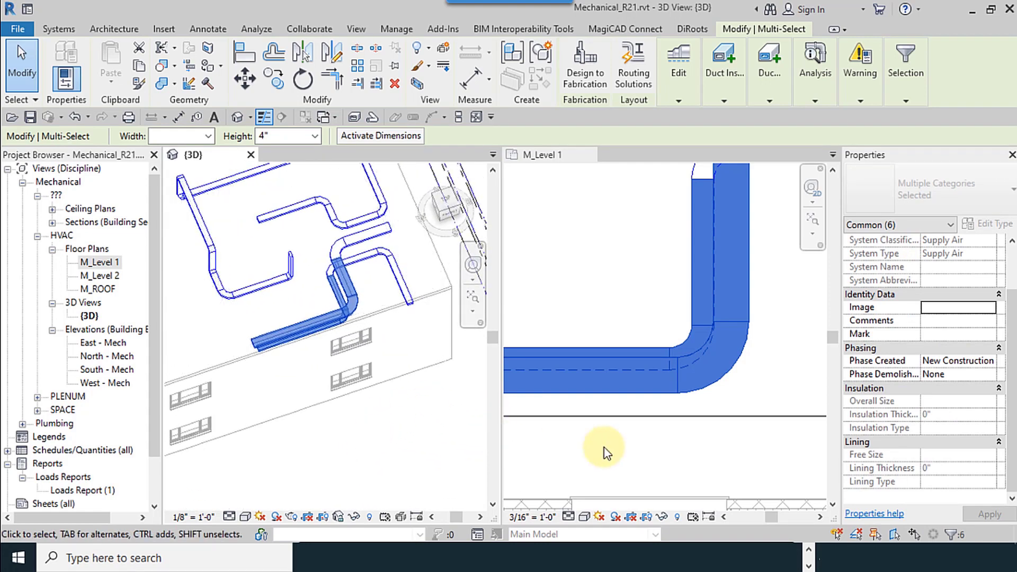
pyautogui.scroll(-5, 606, 449)
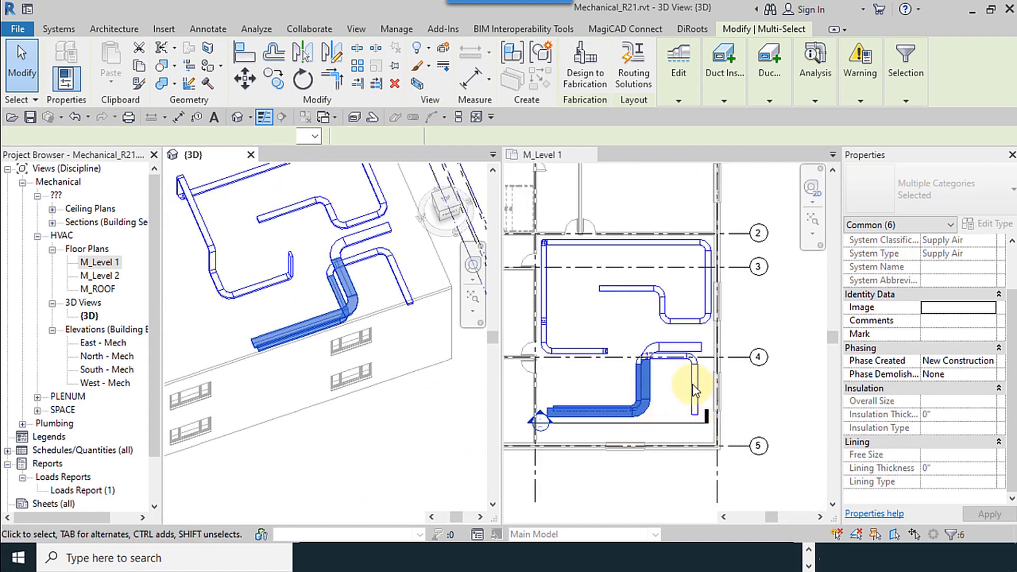
pyautogui.click(733, 379)
pyautogui.click(780, 361)
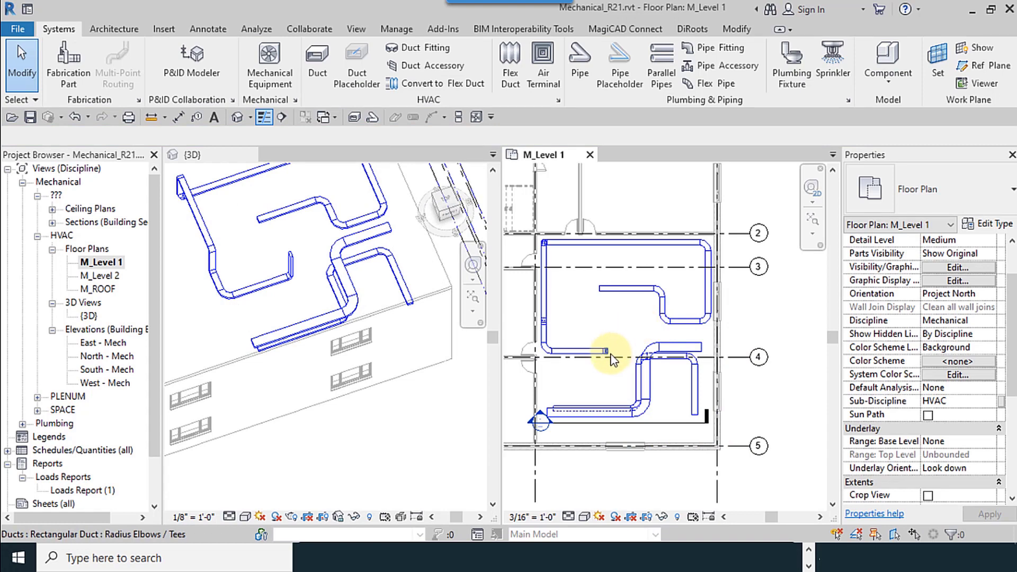
# - Select the entire connected duct network between grids 2 and 4 and delete it
pyautogui.scroll(3, 587, 362)
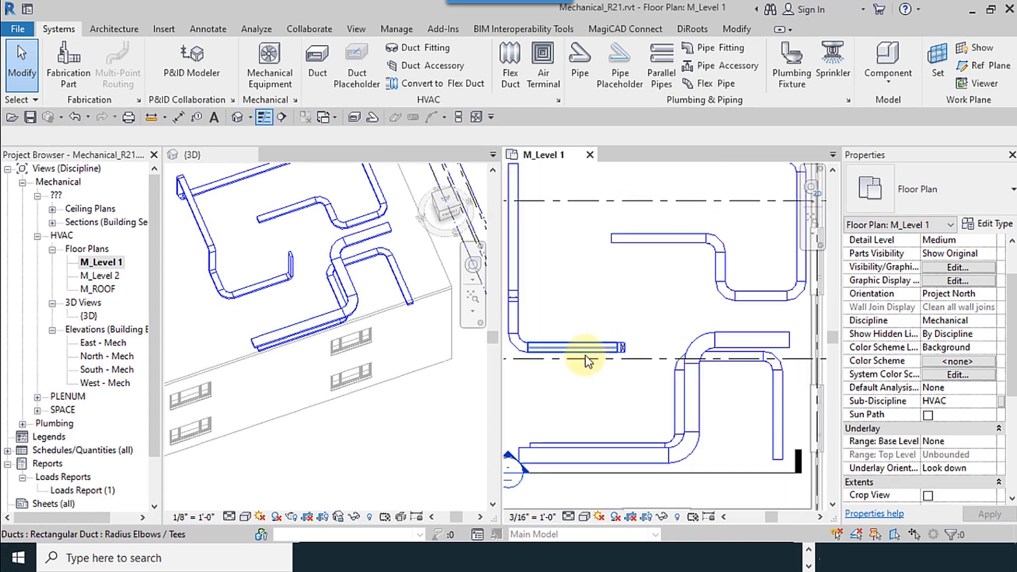
pyautogui.moveTo(631, 418); pyautogui.dragTo(666, 449, button='middle')
pyautogui.scroll(-1, 667, 449)
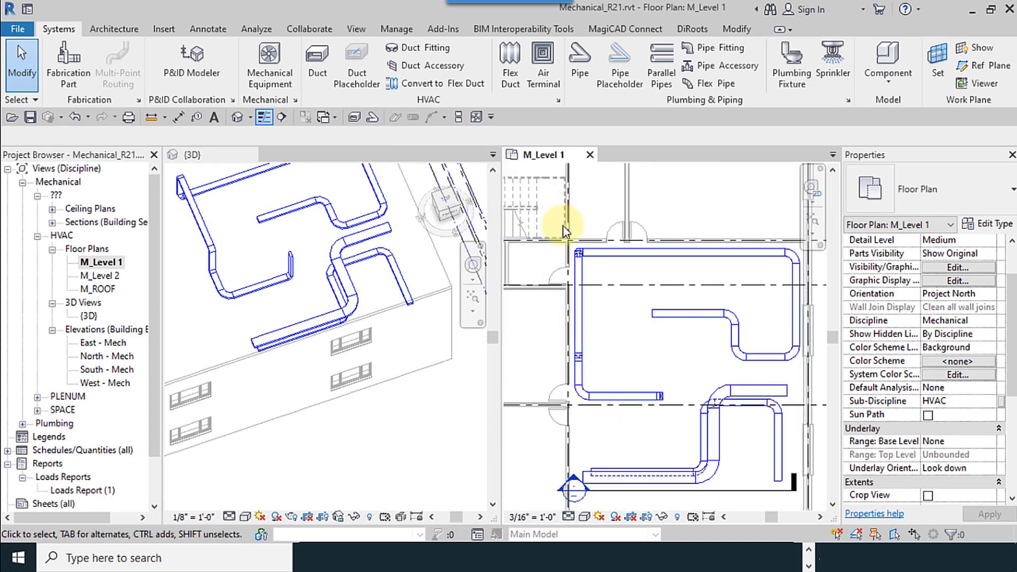
pyautogui.moveTo(556, 210); pyautogui.dragTo(804, 381)
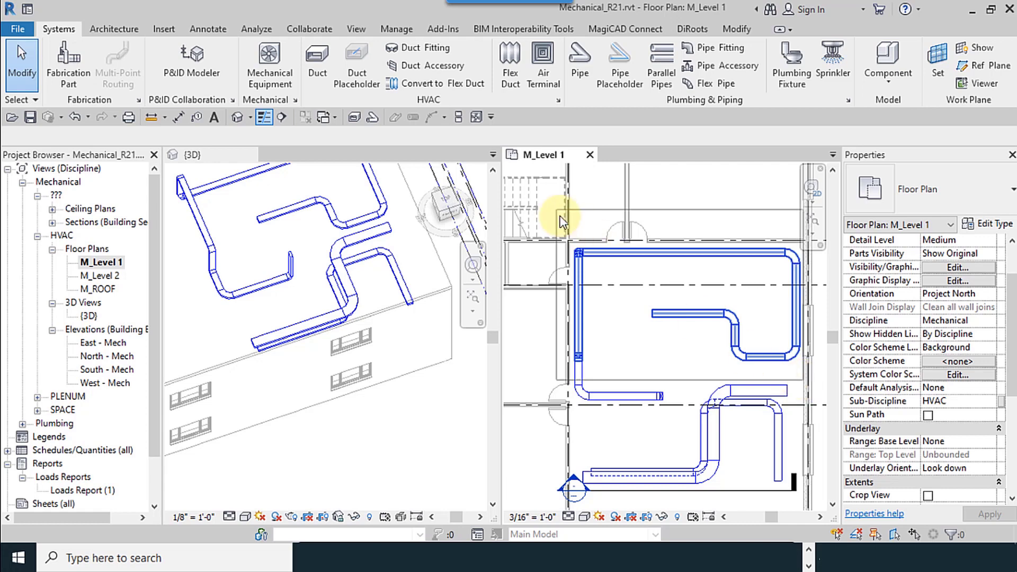
pyautogui.click(597, 197)
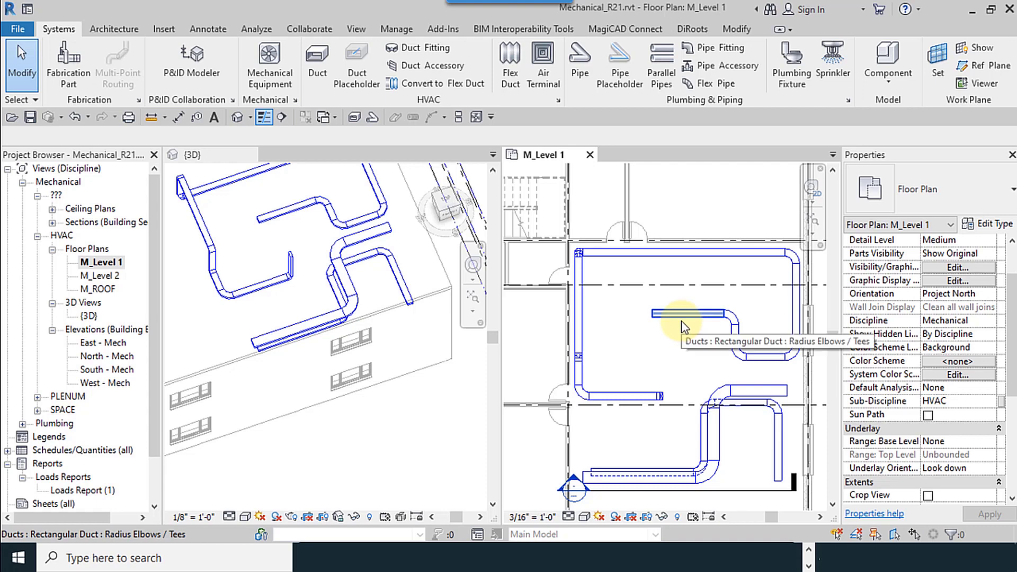
pyautogui.press('Tab')
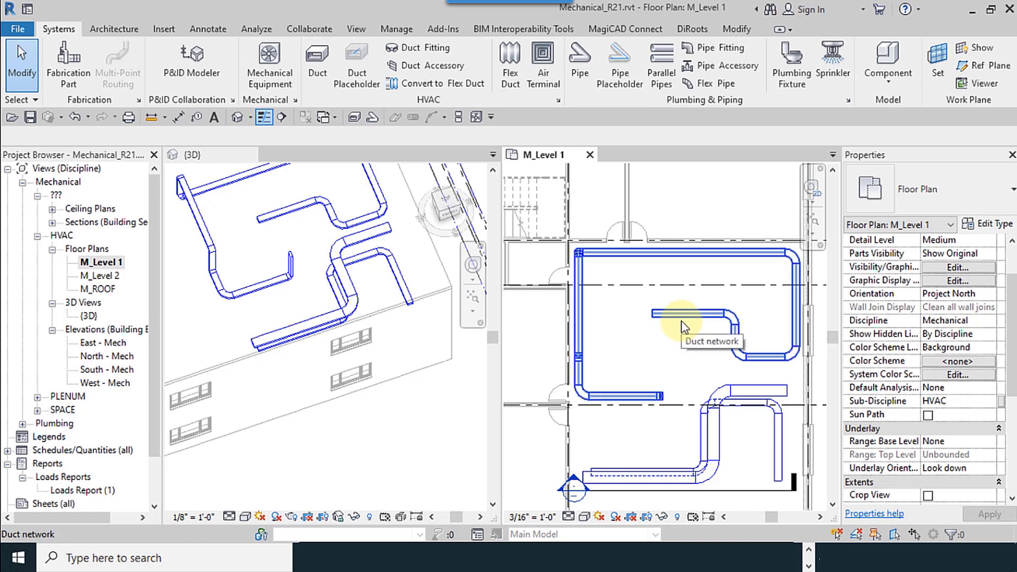
pyautogui.click(682, 320)
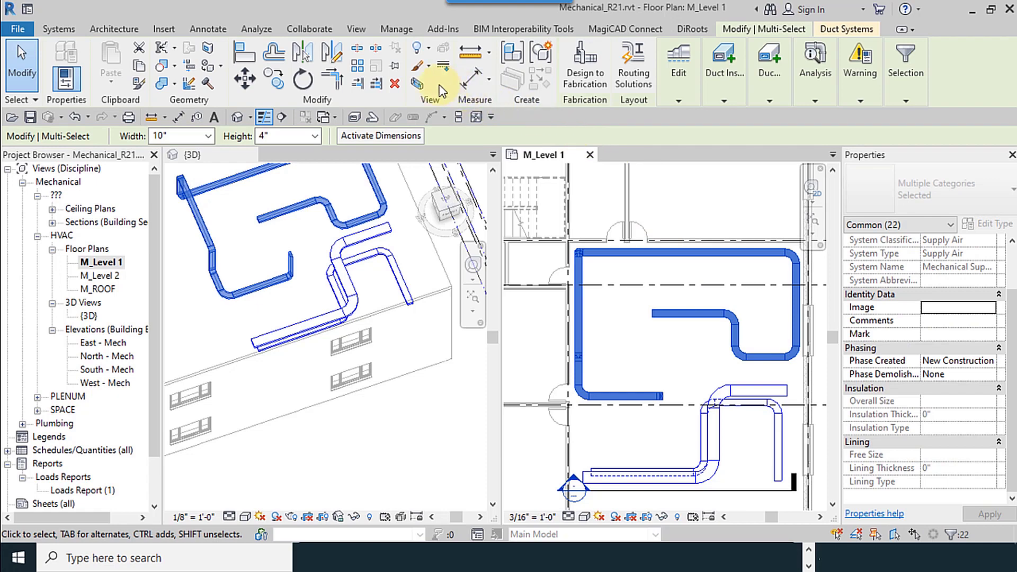
pyautogui.click(395, 84)
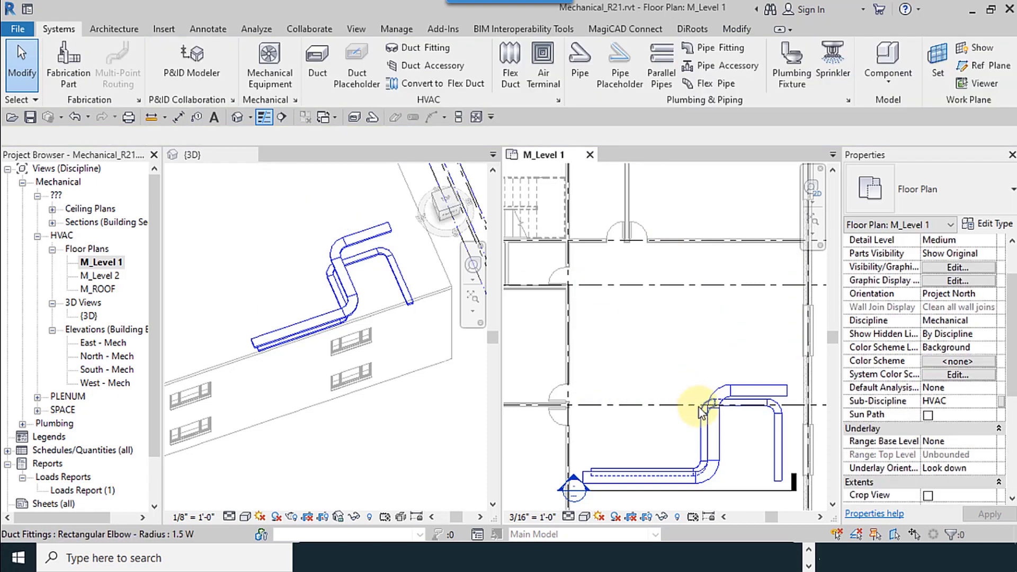
pyautogui.moveTo(624, 439); pyautogui.dragTo(618, 409, button='middle')
pyautogui.scroll(-1, 618, 409)
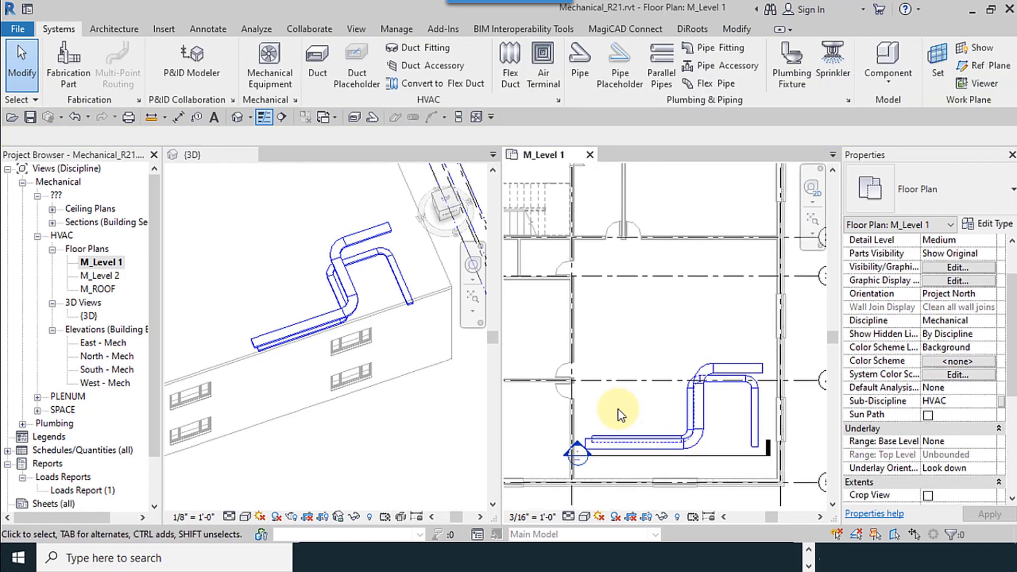